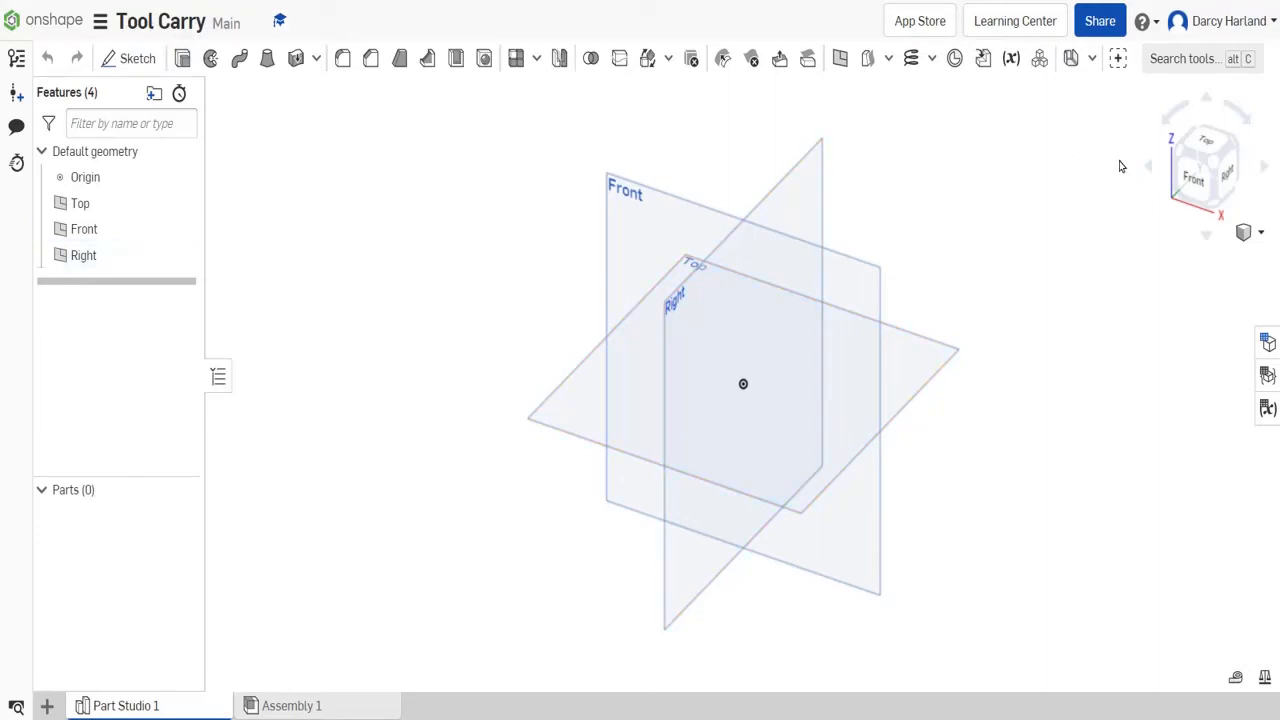
- Start a new sketch on the Top plane, viewed straight from above with free space beside the origin
left_click(1207, 142)
scroll(890, 280, "down", 2)
middle_click_drag(855, 298, 1015, 322)
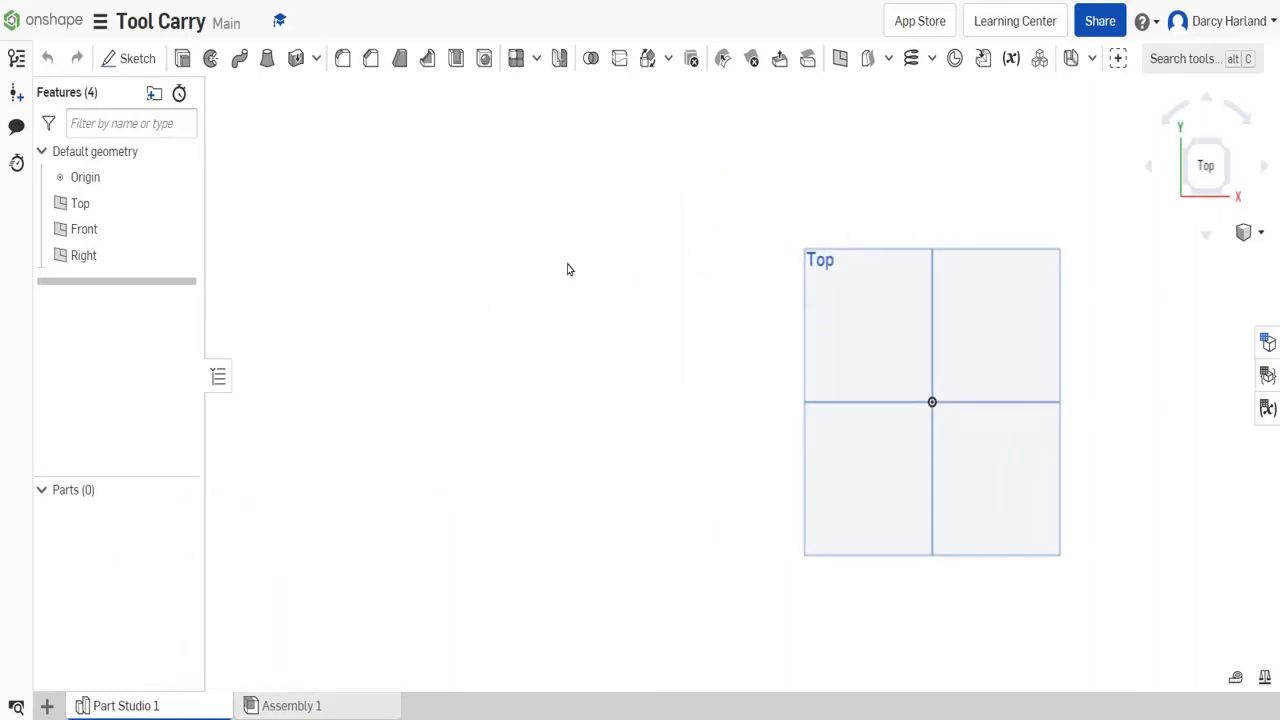
scroll(566, 265, "down", 3)
middle_click_drag(491, 254, 678, 329)
left_click(125, 62)
left_click(926, 394)
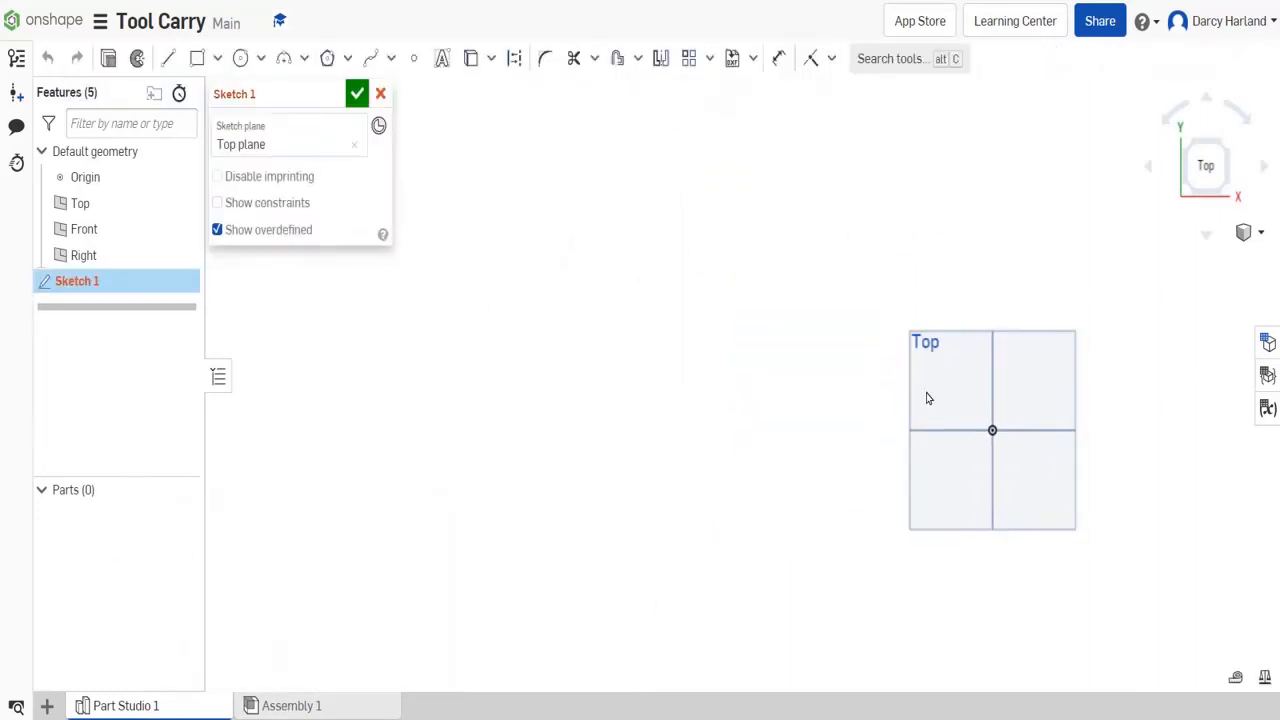
- Draw a corner rectangle beside the Top plane's outline, 250 mm wide and 350 mm high
left_click(197, 58)
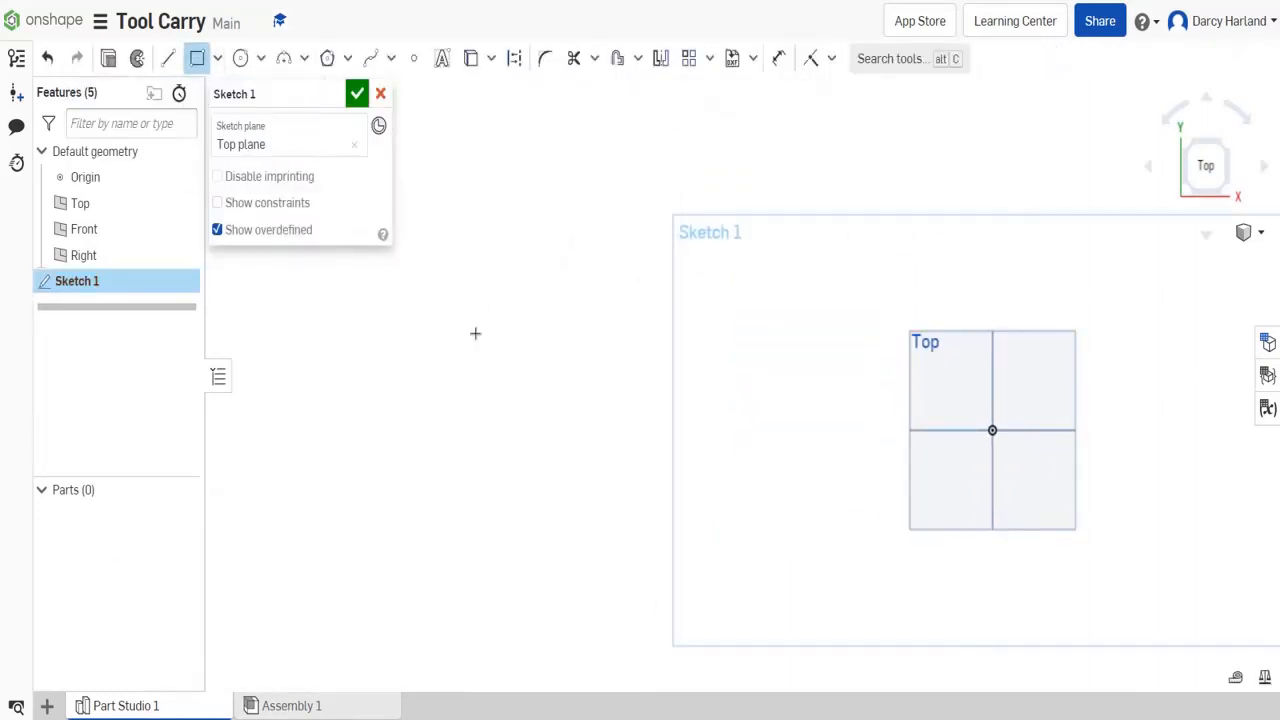
left_click_drag(450, 248, 599, 476)
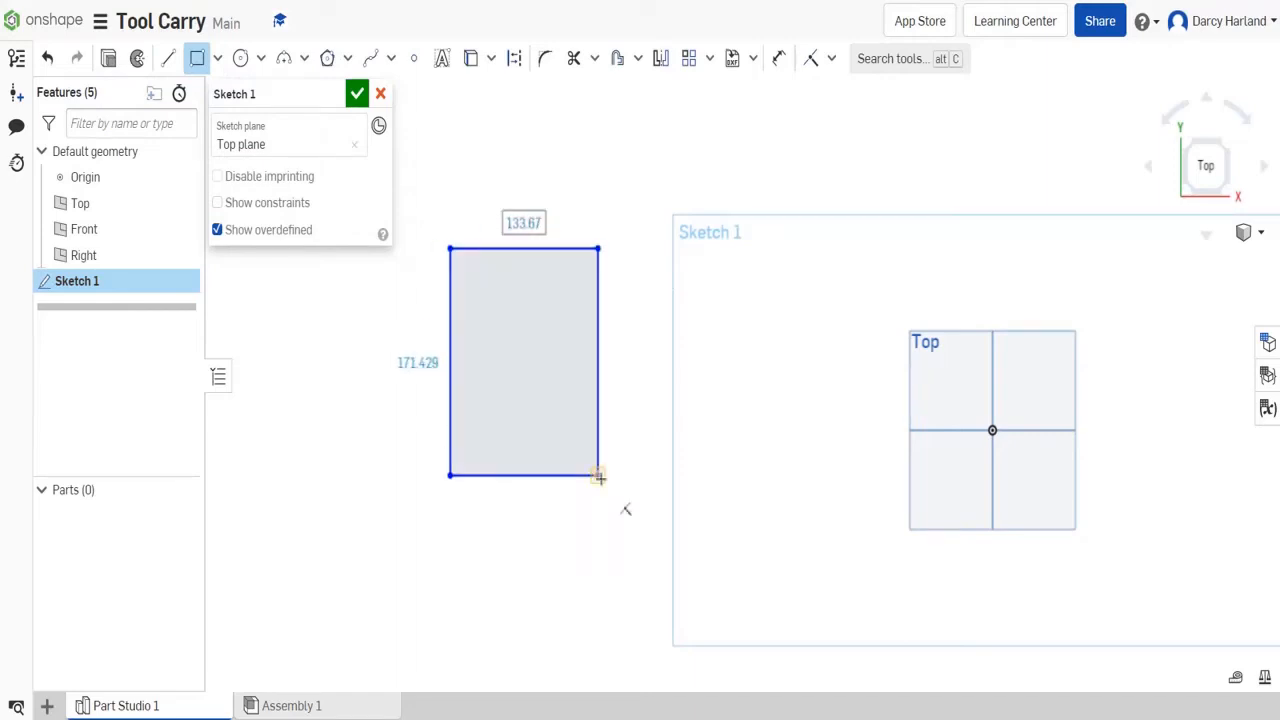
type("250")
key("Tab")
type("350")
key("Return")
scroll(640, 300, "down", 3)
scroll(668, 360, "up", 2)
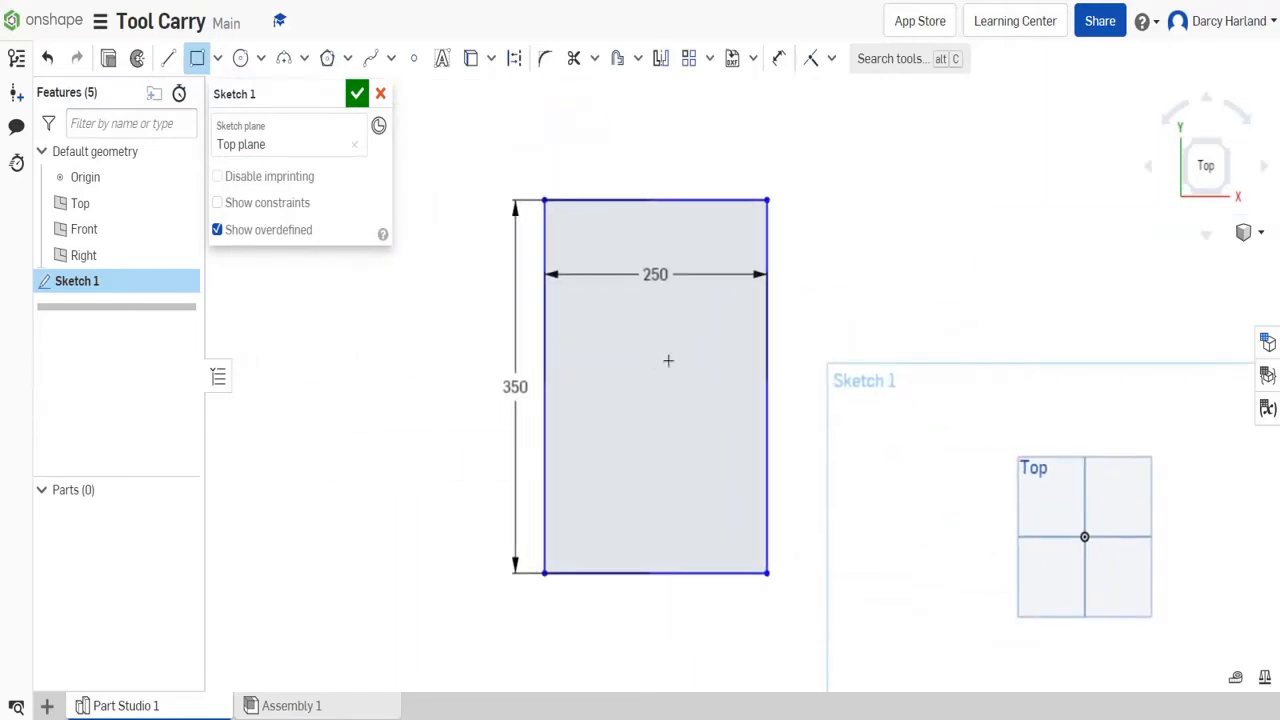
- Move the rectangle's width and height dimensions farther outside its outline
key("Escape")
left_click_drag(655, 274, 650, 138)
left_click_drag(515, 386, 441, 388)
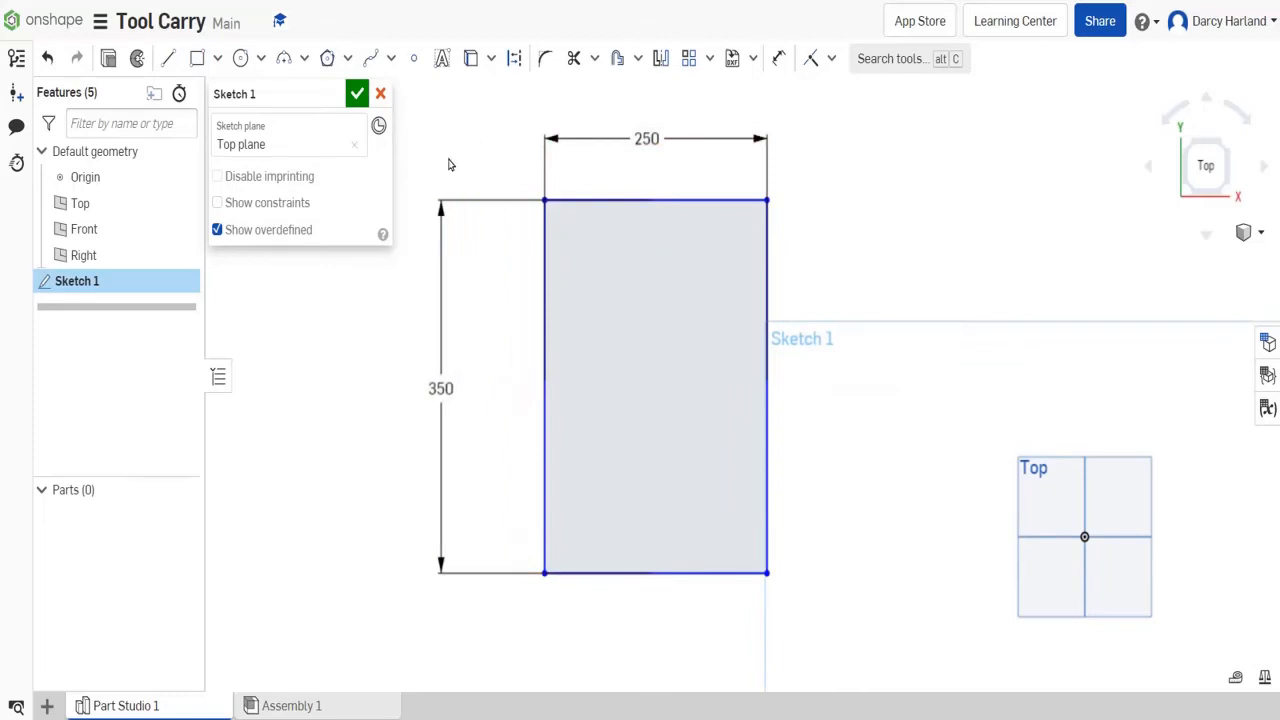
- Draw a 100 mm diameter circle inside the rectangle, centred horizontally and touching the upper edge's midpoint
left_click(241, 58)
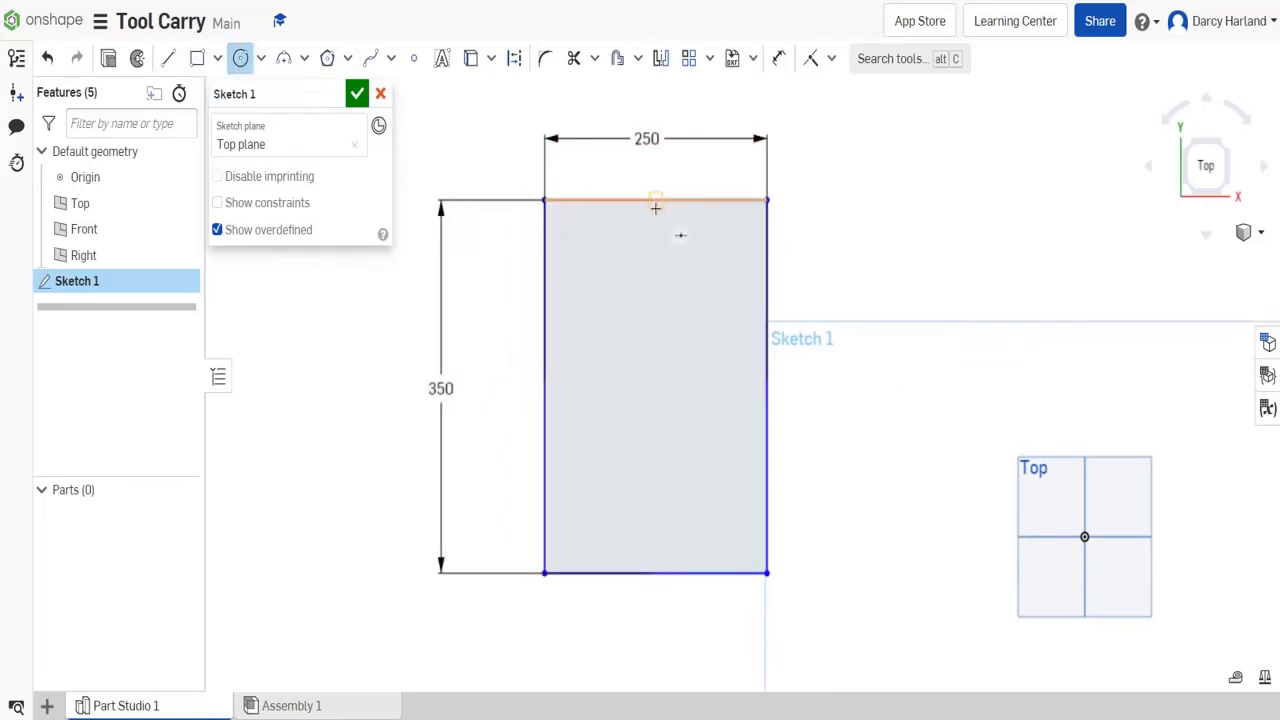
left_click(657, 307)
left_click(655, 200)
type("100")
key("Return")
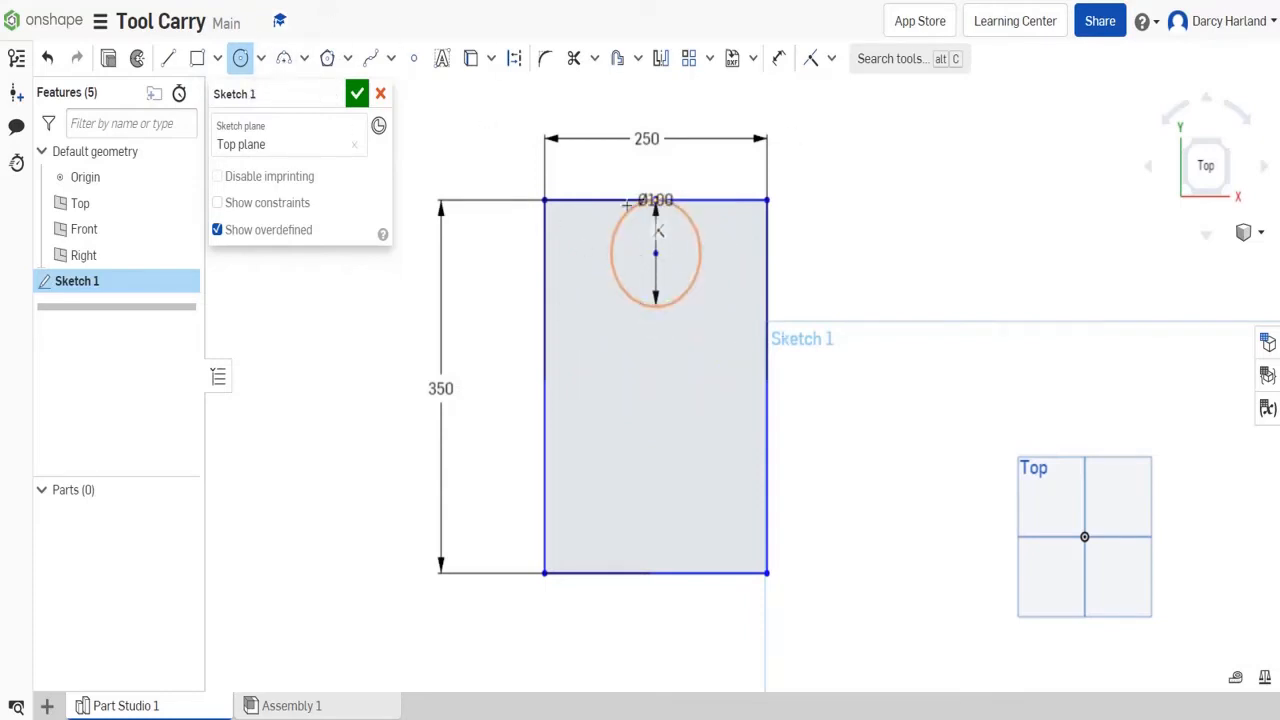
- Draw a three-point arc of about 146 mm radius, curving inward from the circle's left side to the rectangle's left edge
left_click(283, 58)
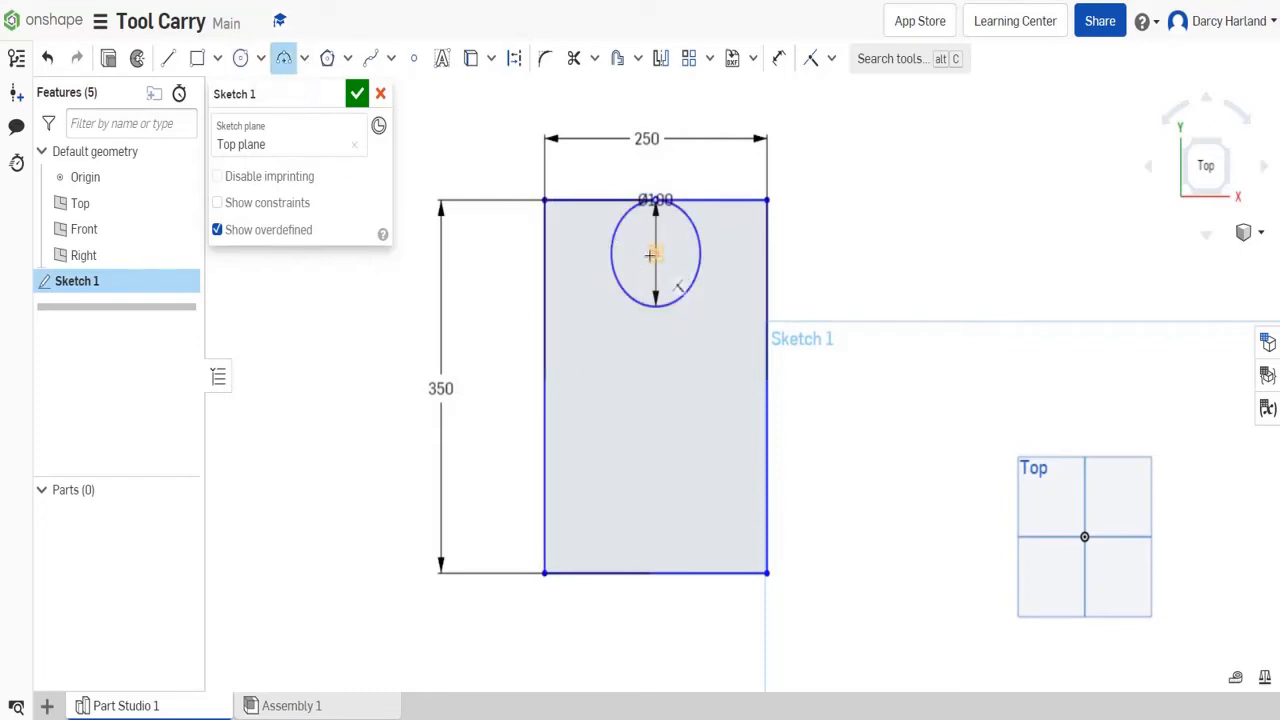
scroll(700, 288, "up", 5)
left_click(612, 255)
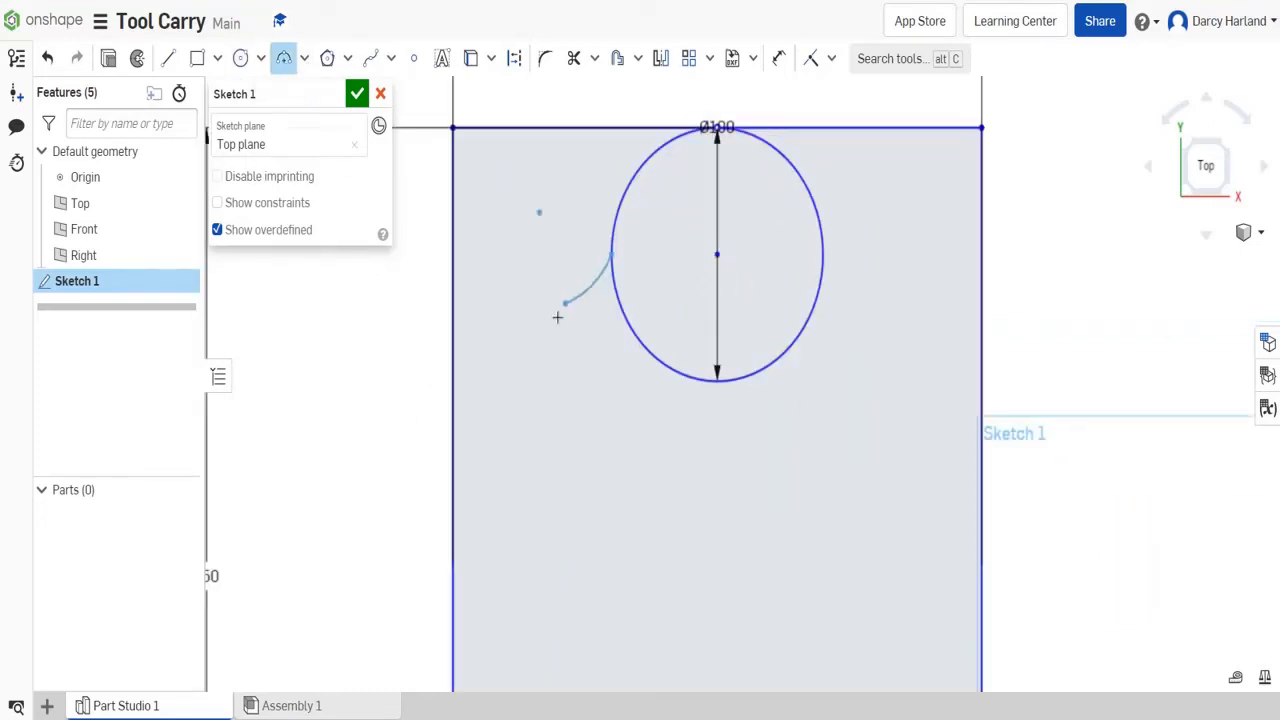
left_click(453, 556)
left_click(563, 428)
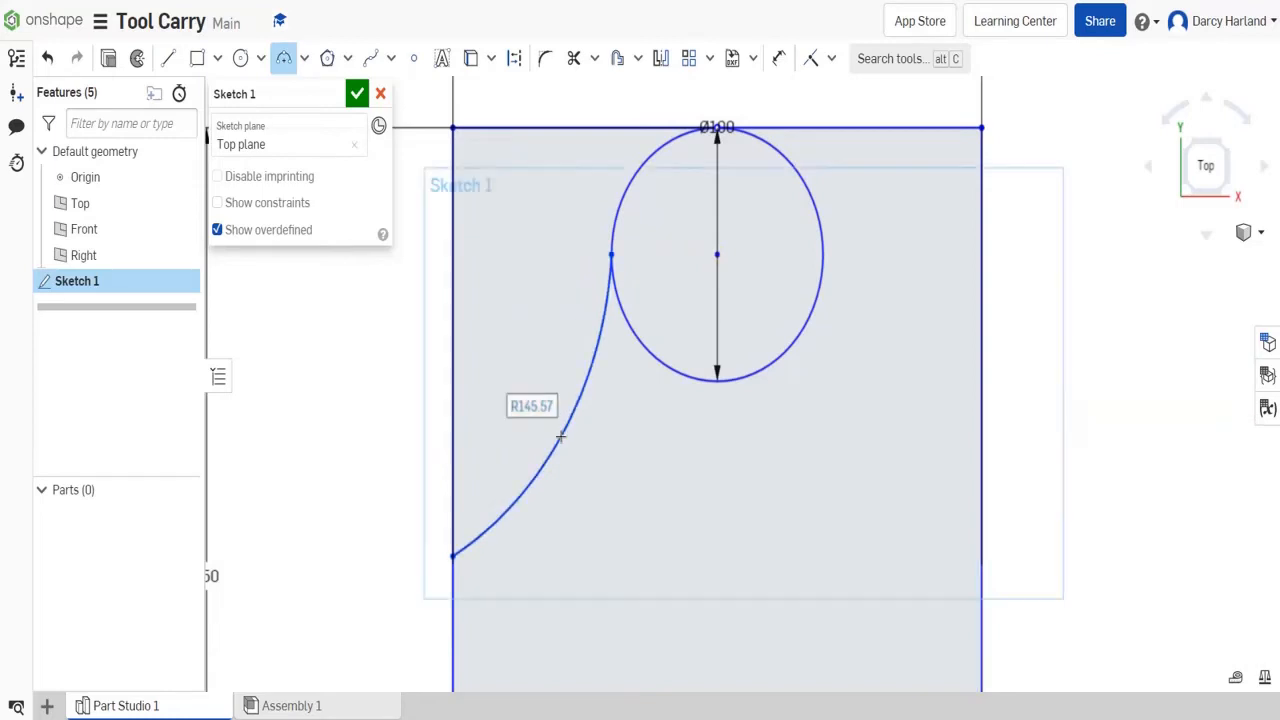
scroll(563, 428, "down", 5)
key("Escape")
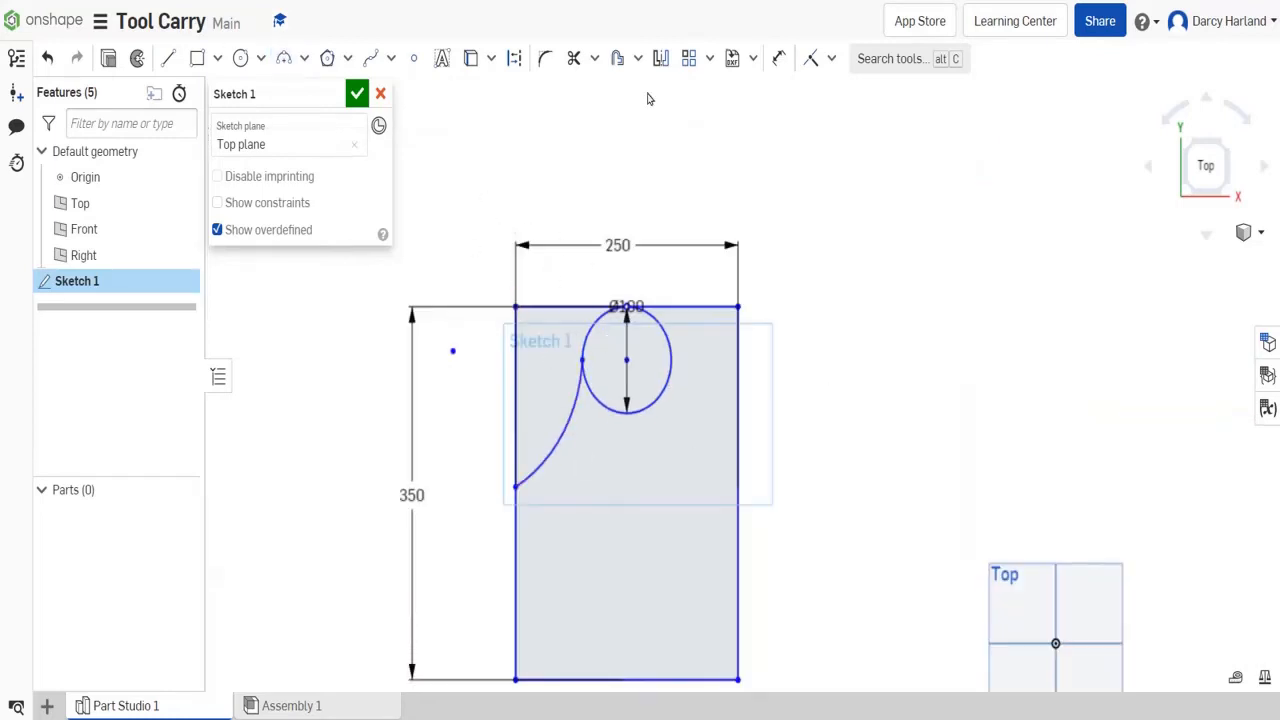
- Dimension the left arc's lower endpoint 200 mm above the rectangle's lower-left corner
left_click(779, 60)
left_click(517, 681)
left_click(333, 570)
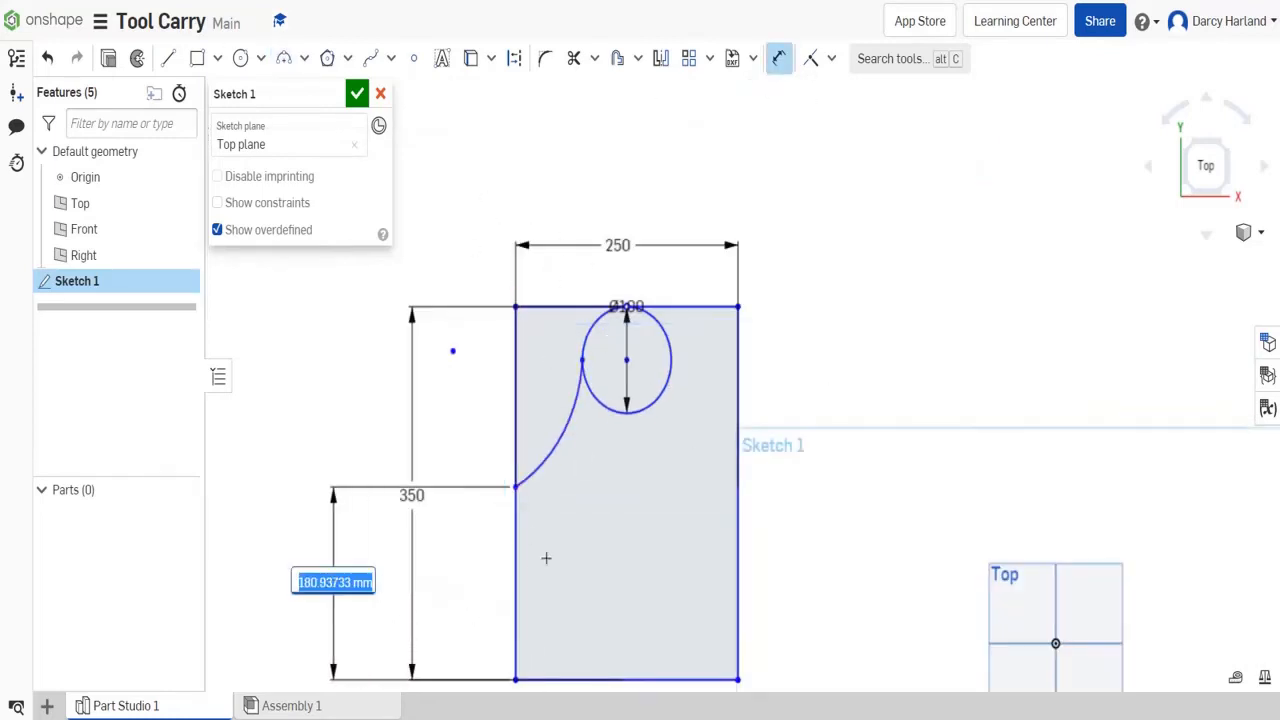
type("200")
key("Return")
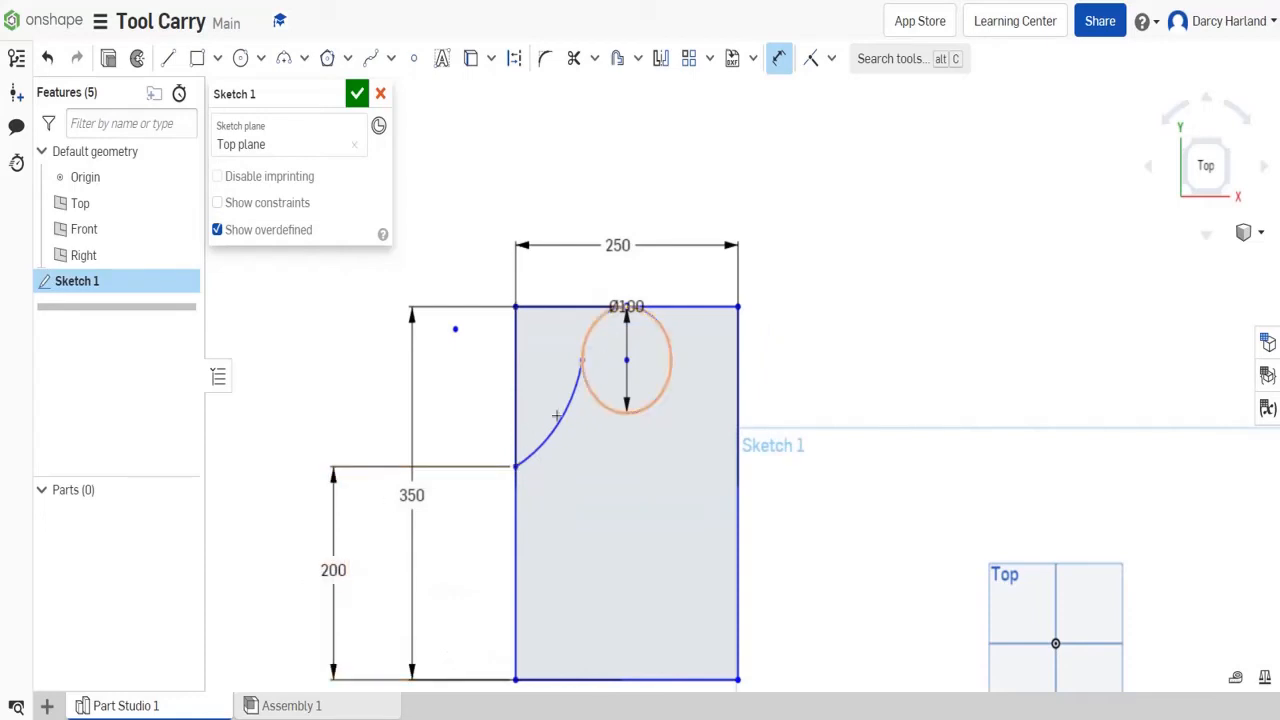
- Draw a matching three-point arc from the circle's right side to the rectangle's right edge, ending level with the left arc
left_click(283, 58)
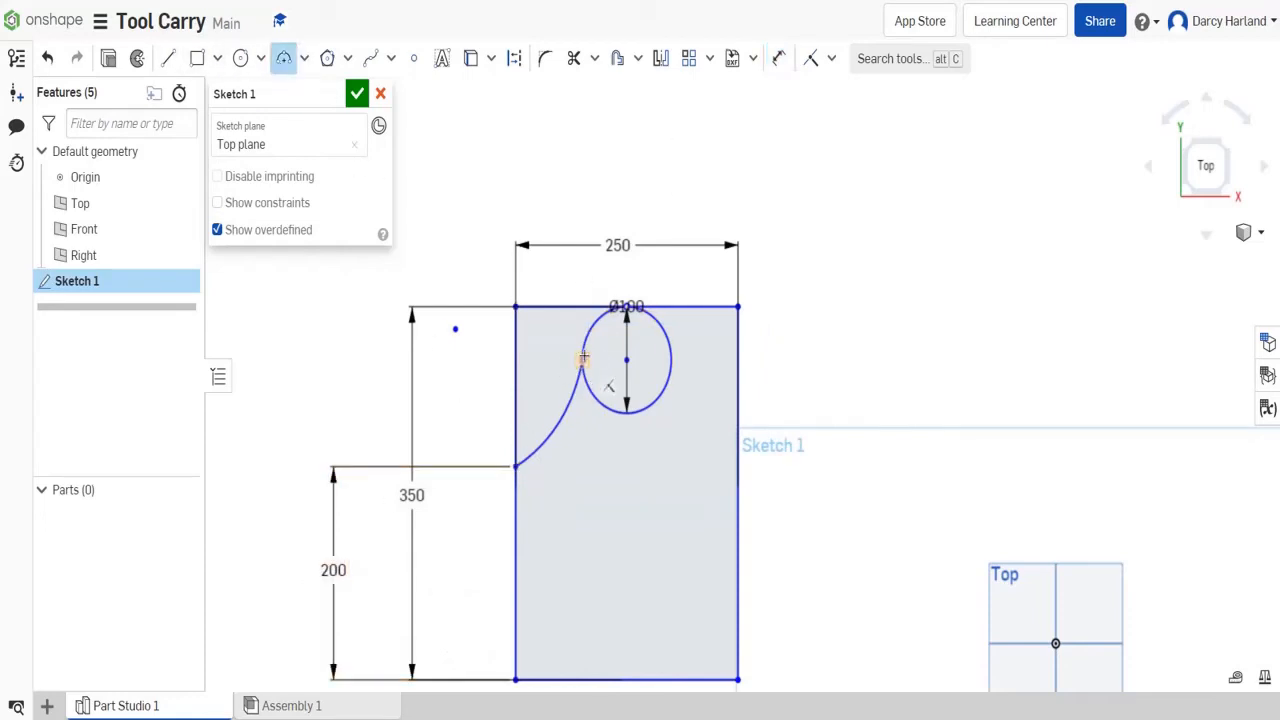
left_click(671, 360)
left_click(738, 466)
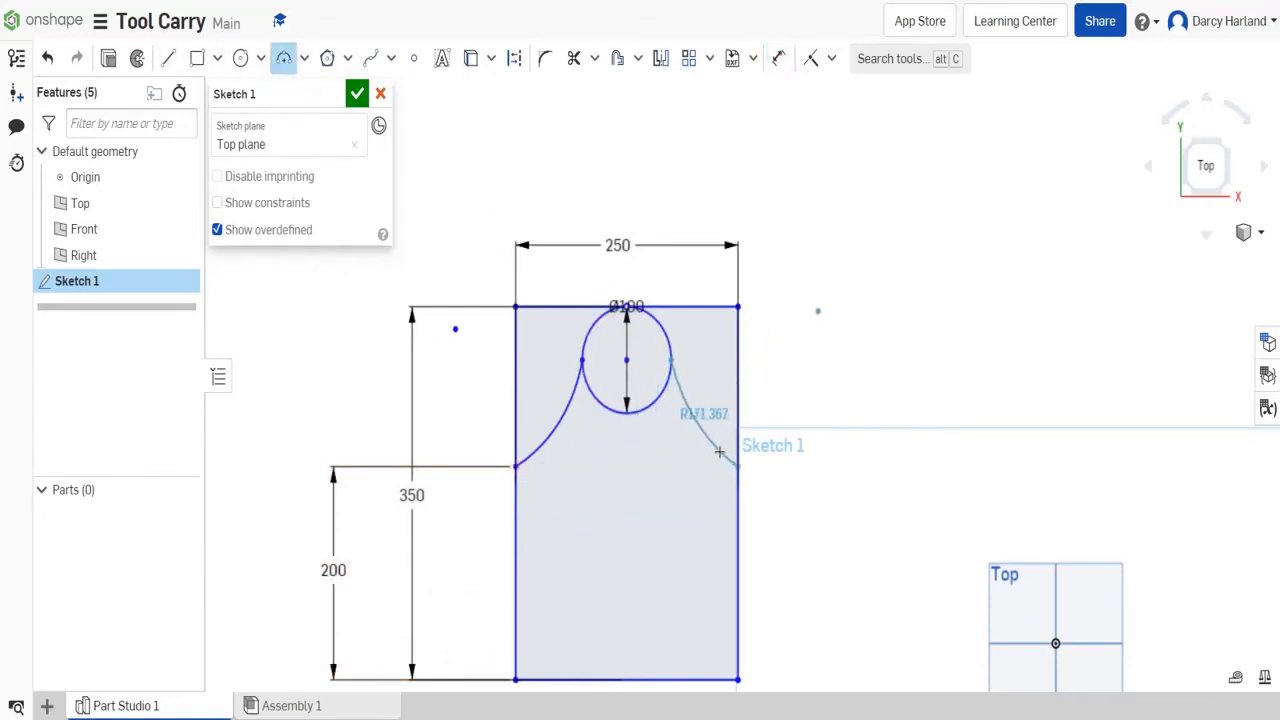
left_click(706, 402)
key("Escape")
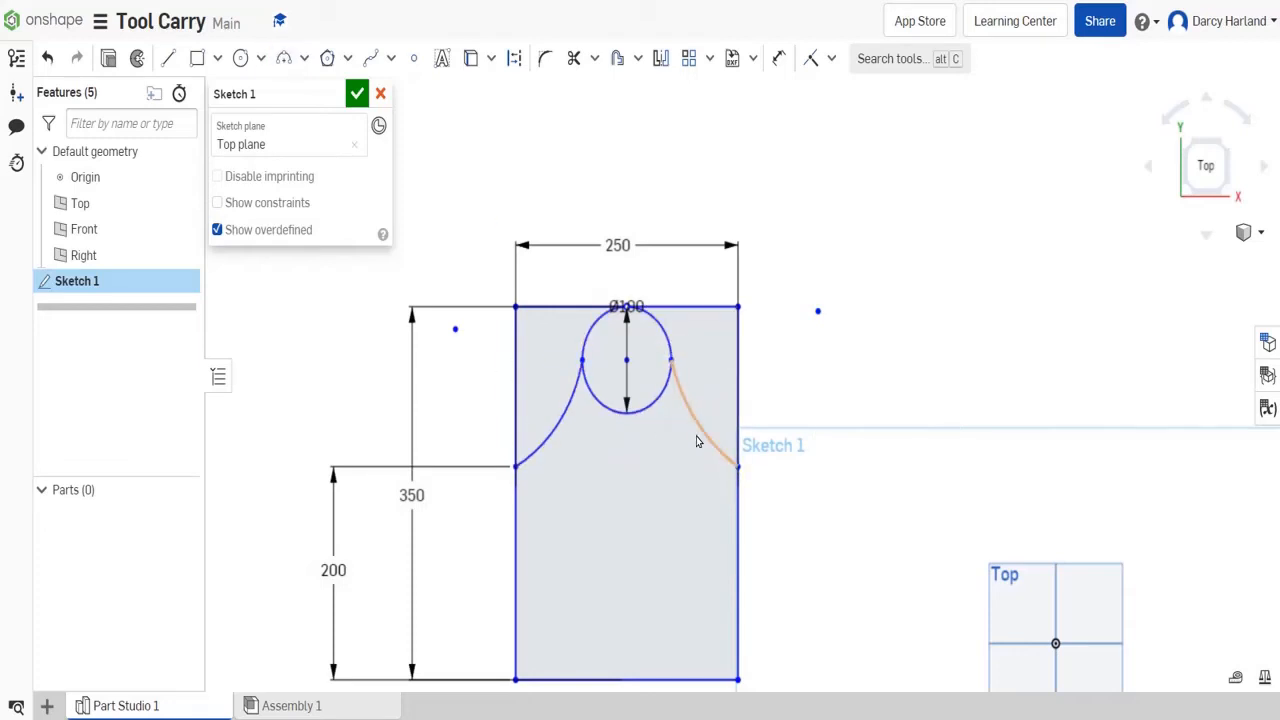
- Apply an Equal constraint between the left and right arcs
left_click(830, 58)
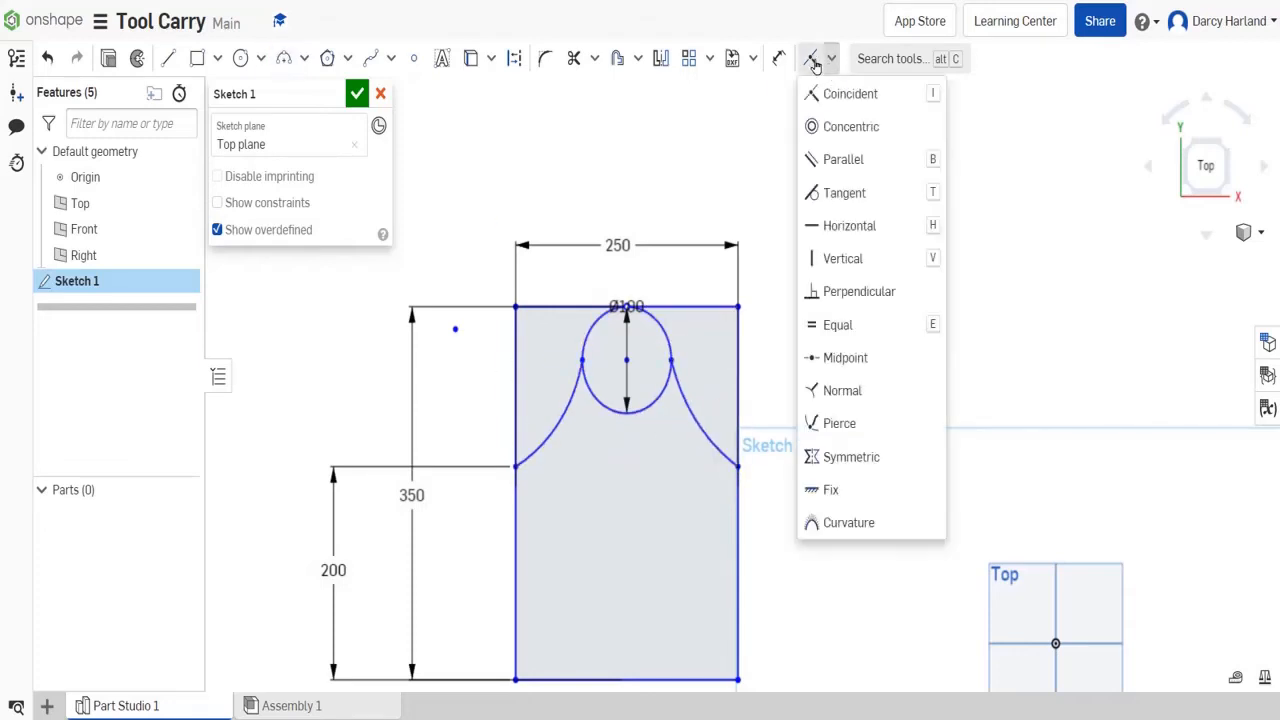
left_click(840, 325)
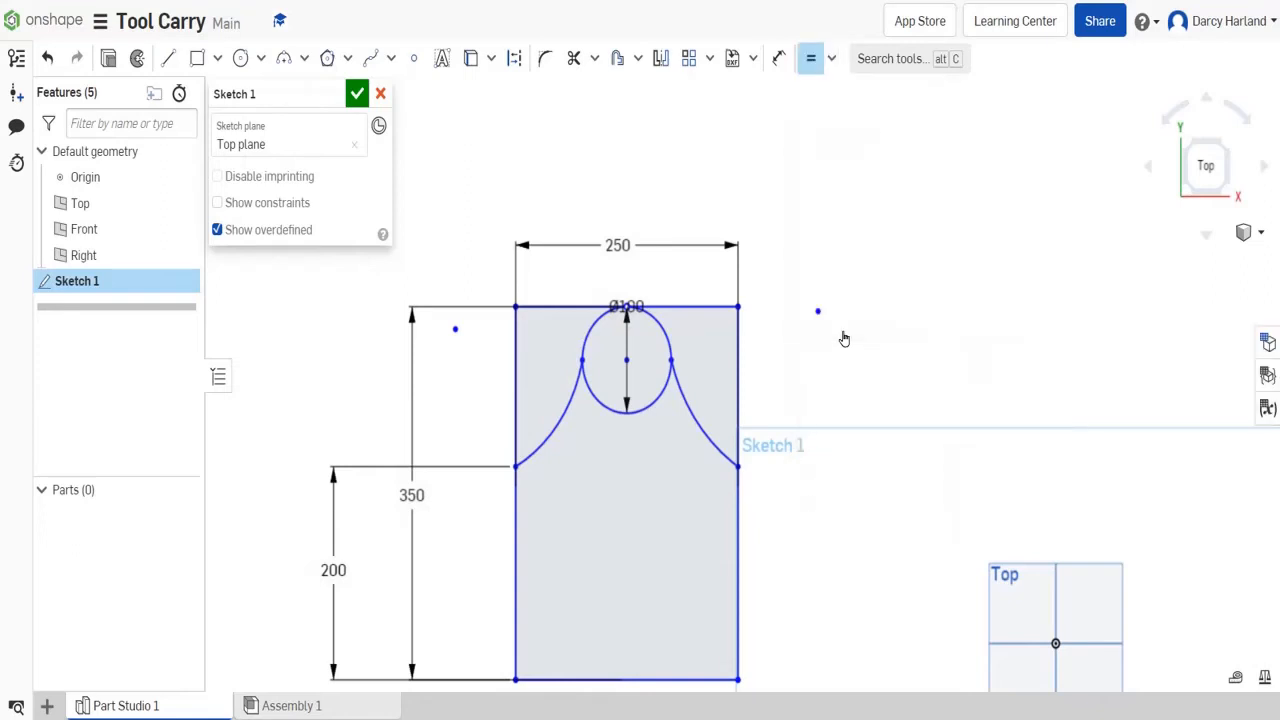
left_click(562, 409)
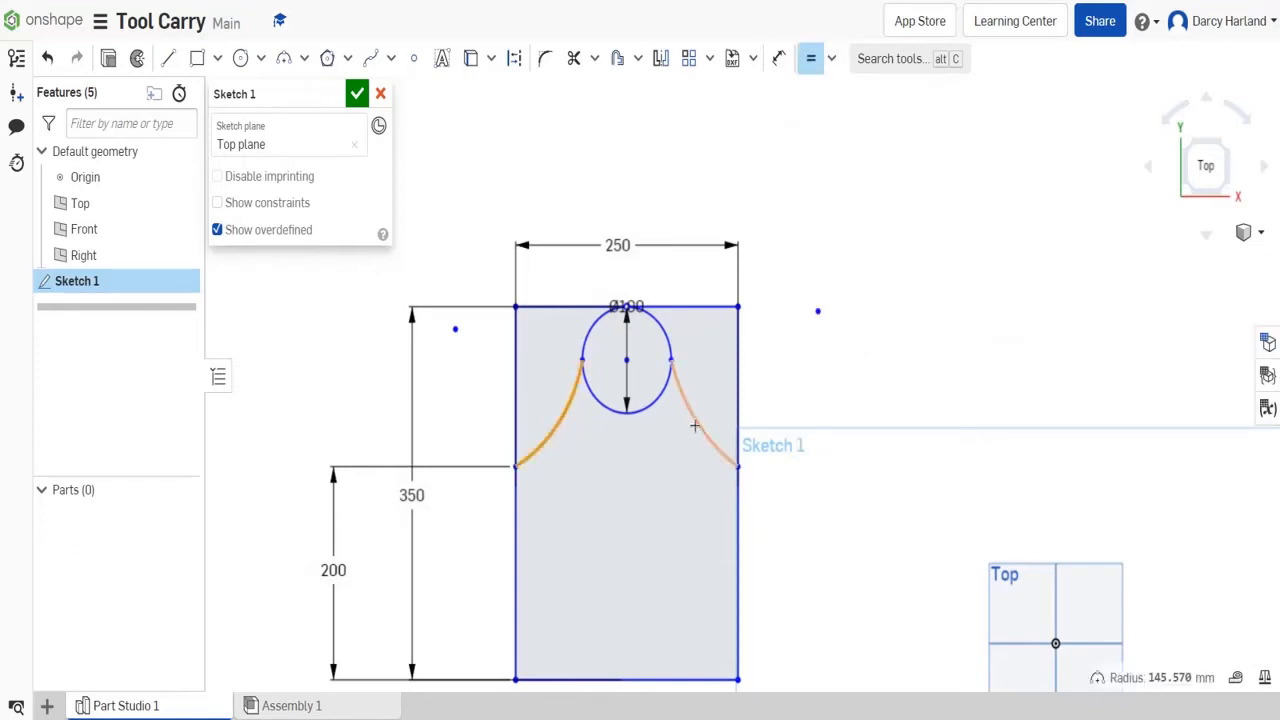
left_click(694, 426)
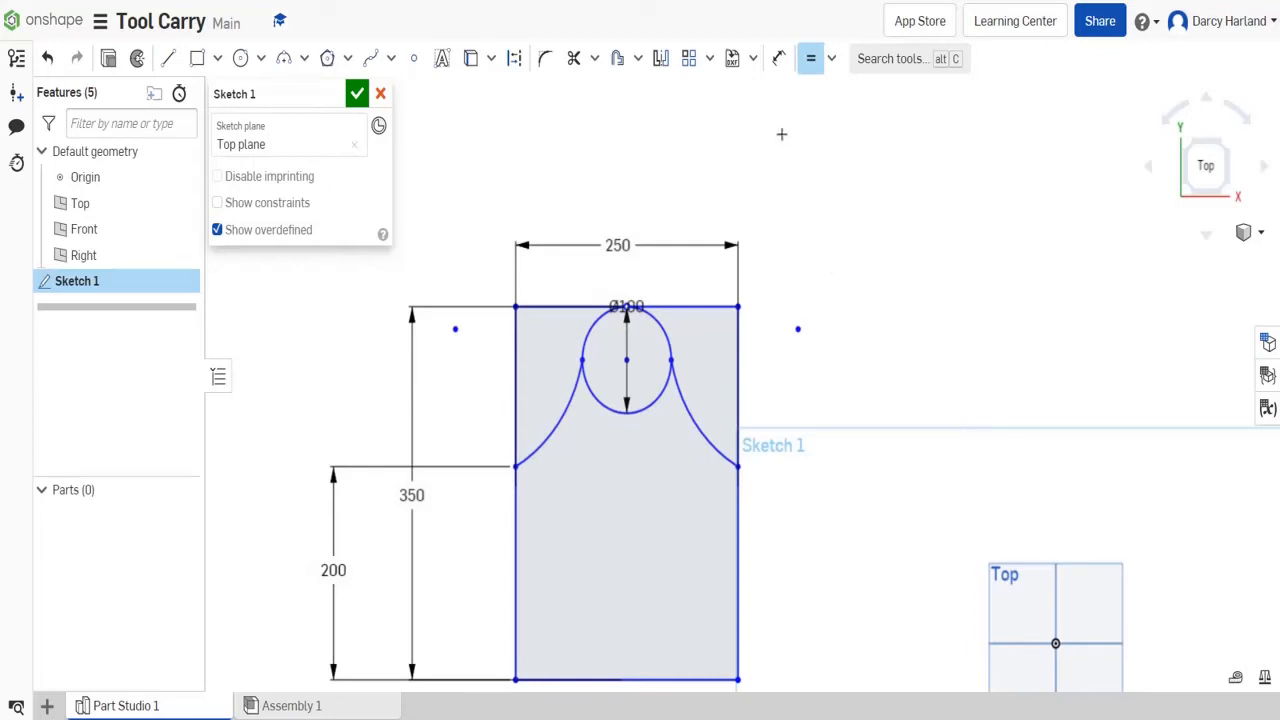
scroll(776, 302, "down", 2)
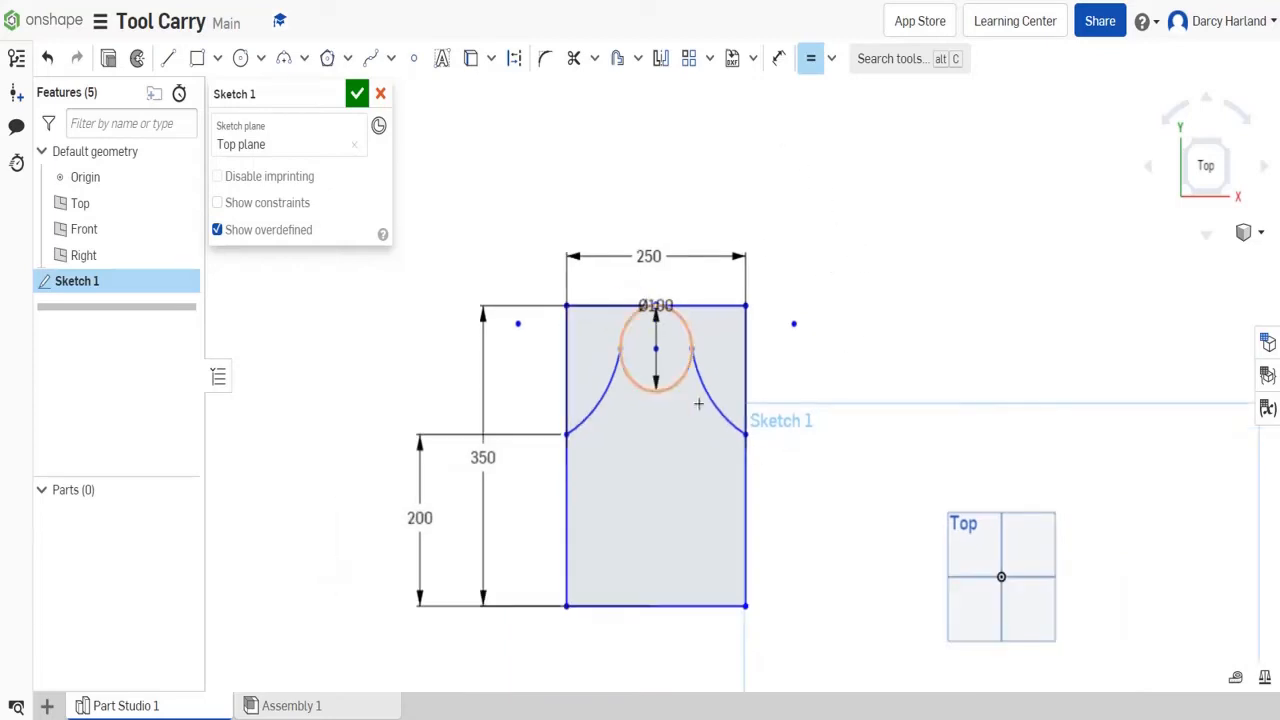
middle_click_drag(849, 494, 789, 343)
scroll(657, 234, "down", 2)
scroll(656, 235, "down", 1)
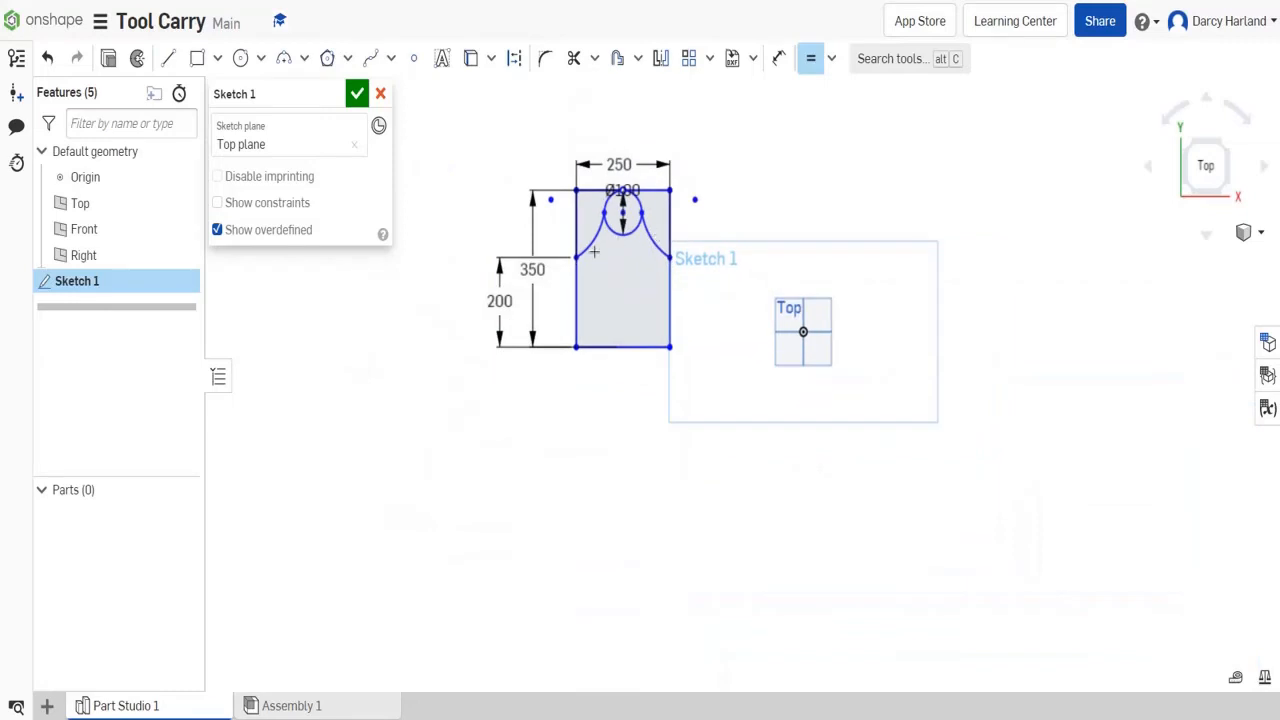
scroll(594, 251, "up", 1)
middle_click_drag(697, 152, 719, 256)
scroll(719, 256, "up", 1)
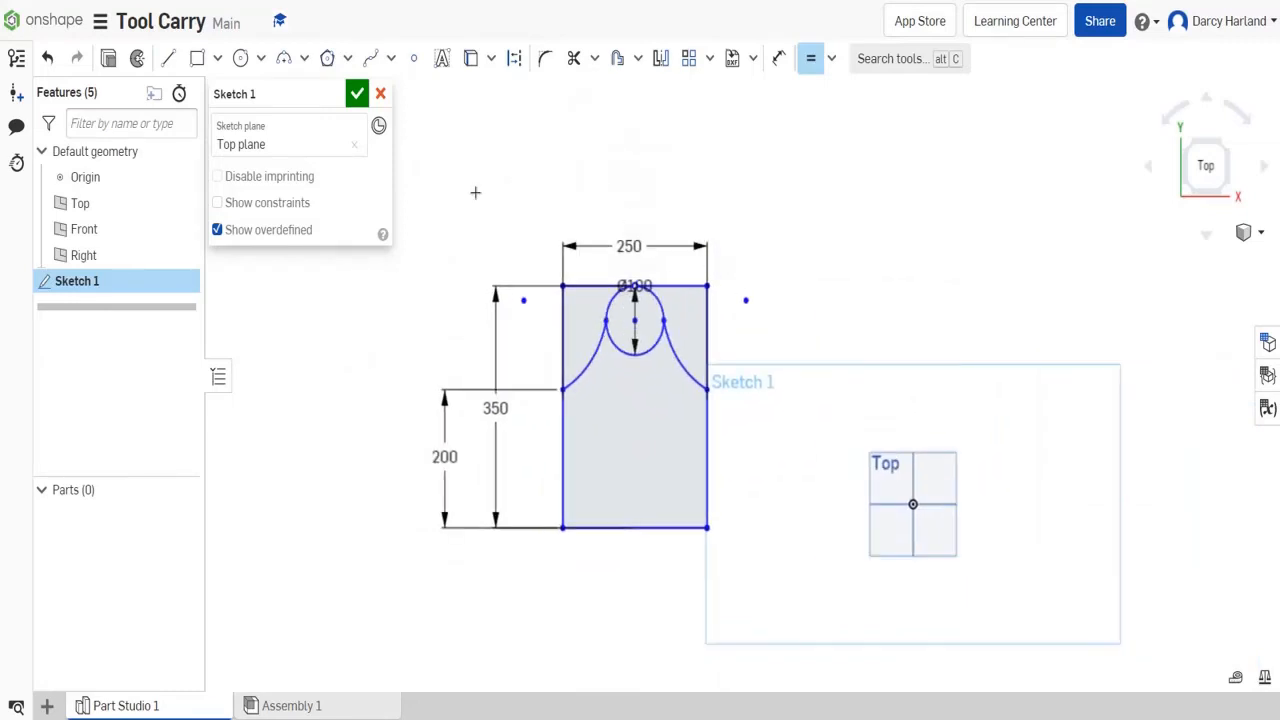
- Finish the sketch and extrude the body and circle regions as a new solid with an 18 mm blind depth
left_click(357, 93)
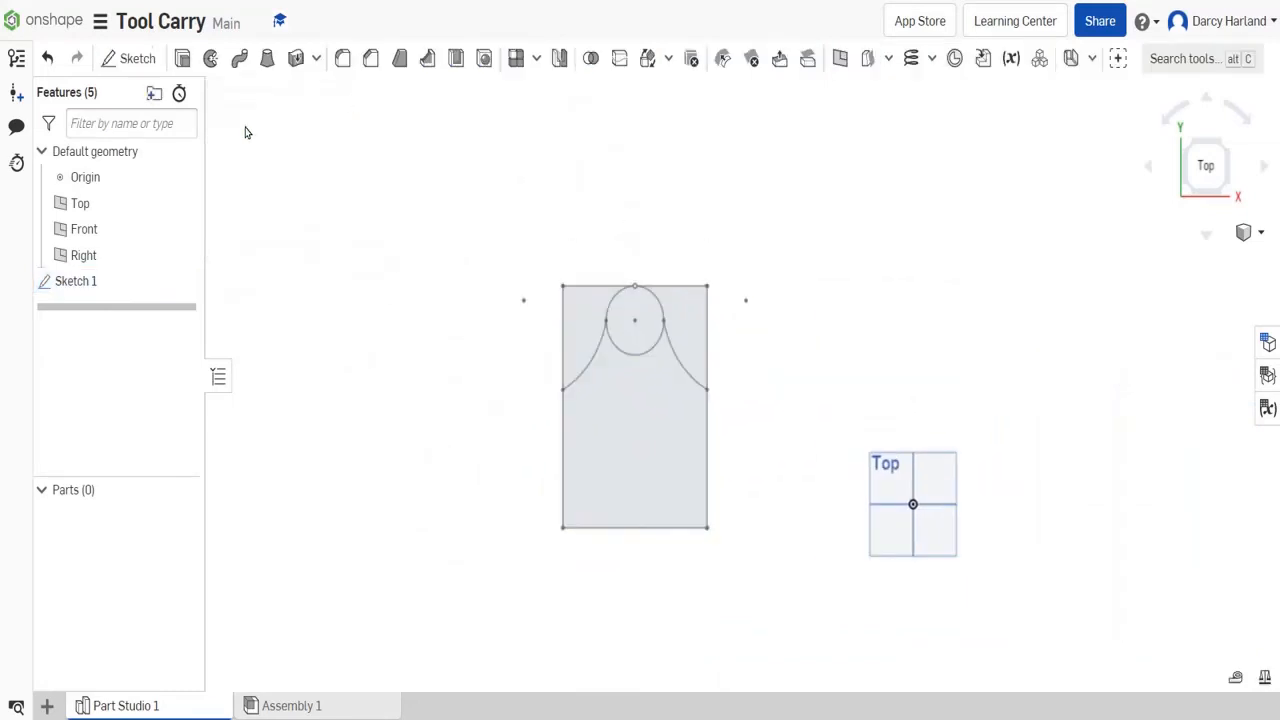
key("shift+e")
type("18")
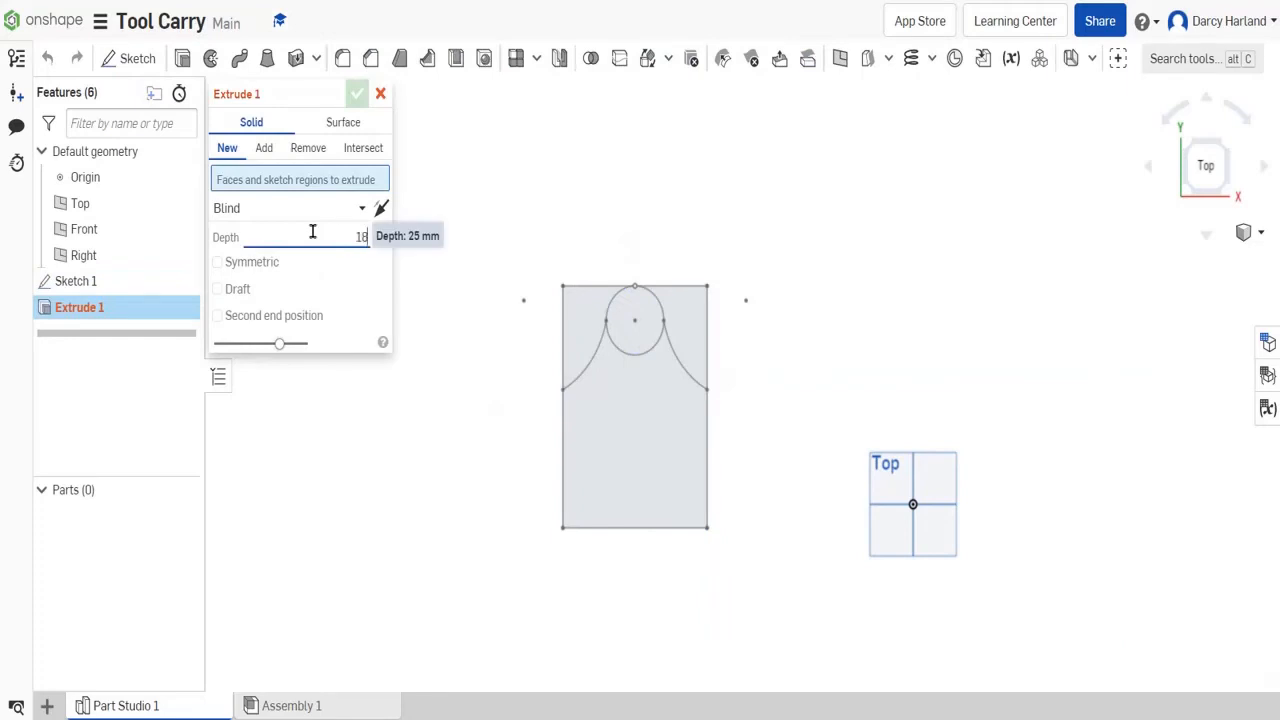
left_click(641, 465)
left_click(357, 93)
- Check the extruded panel in 3D, return to the top view and start a second sketch on the Top plane
left_click(1222, 148)
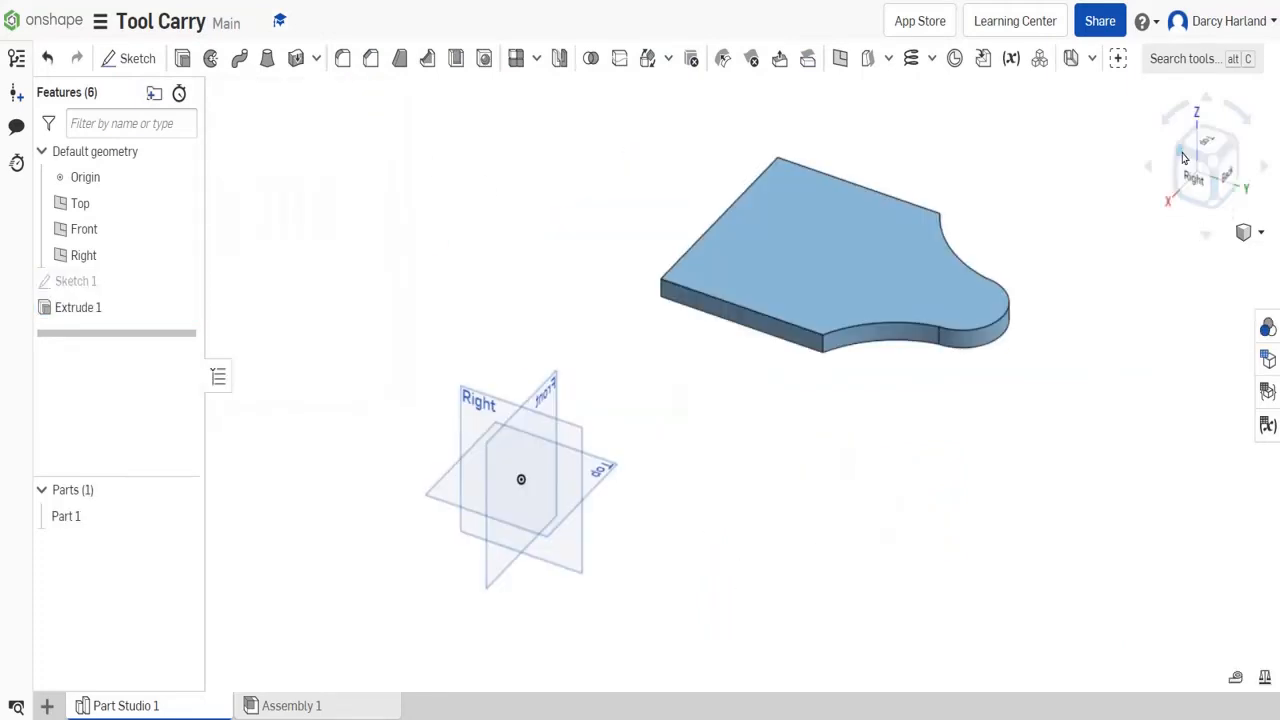
left_click(1196, 150)
left_click(1210, 146)
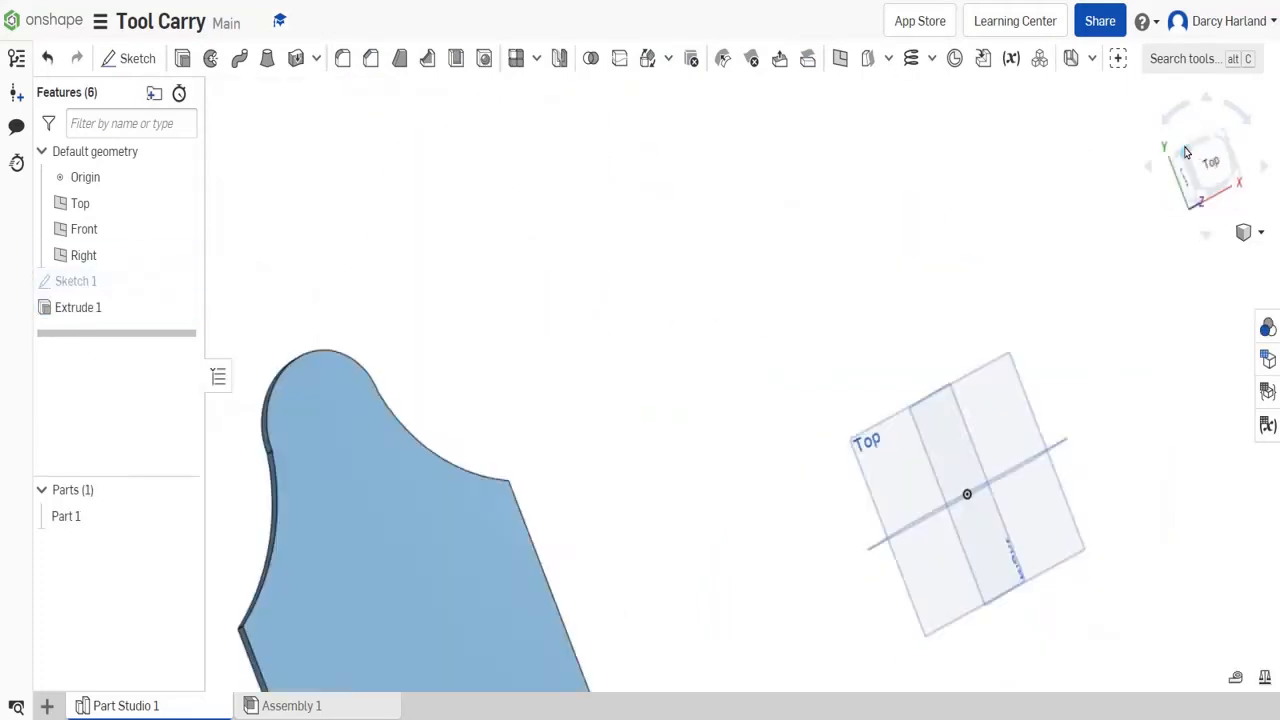
left_click(1210, 146)
scroll(740, 258, "down", 4)
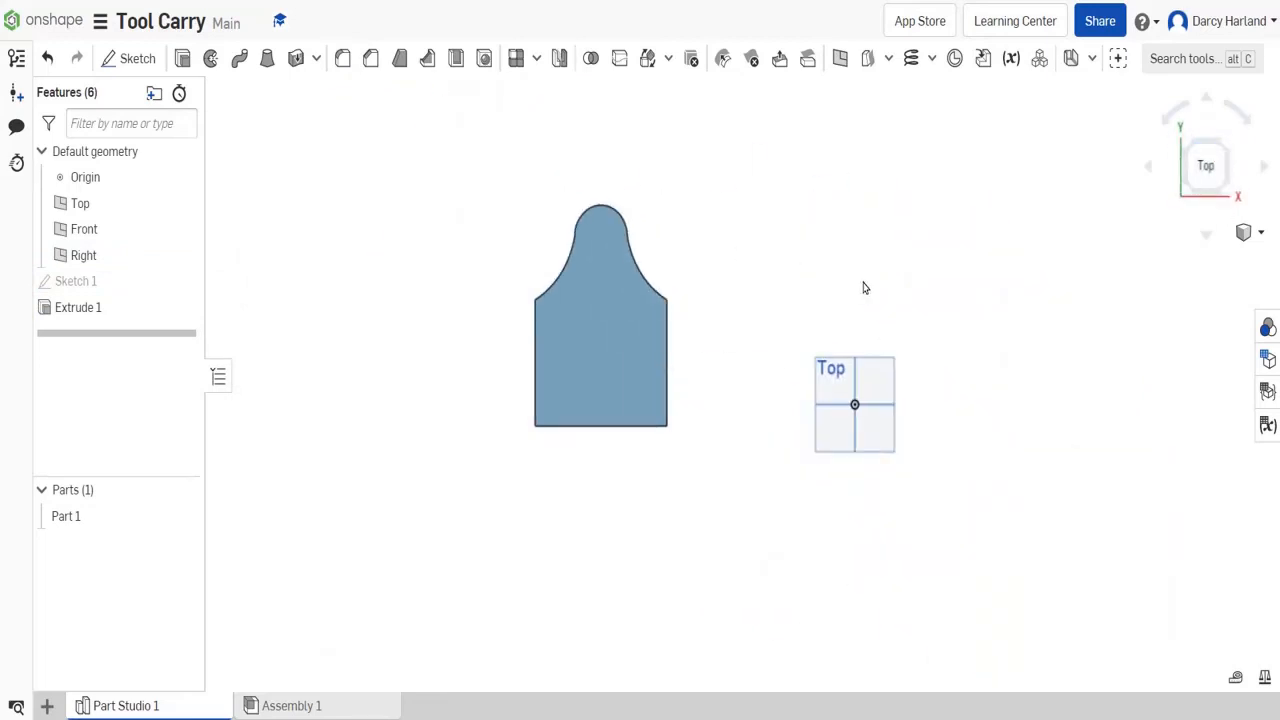
left_click(130, 58)
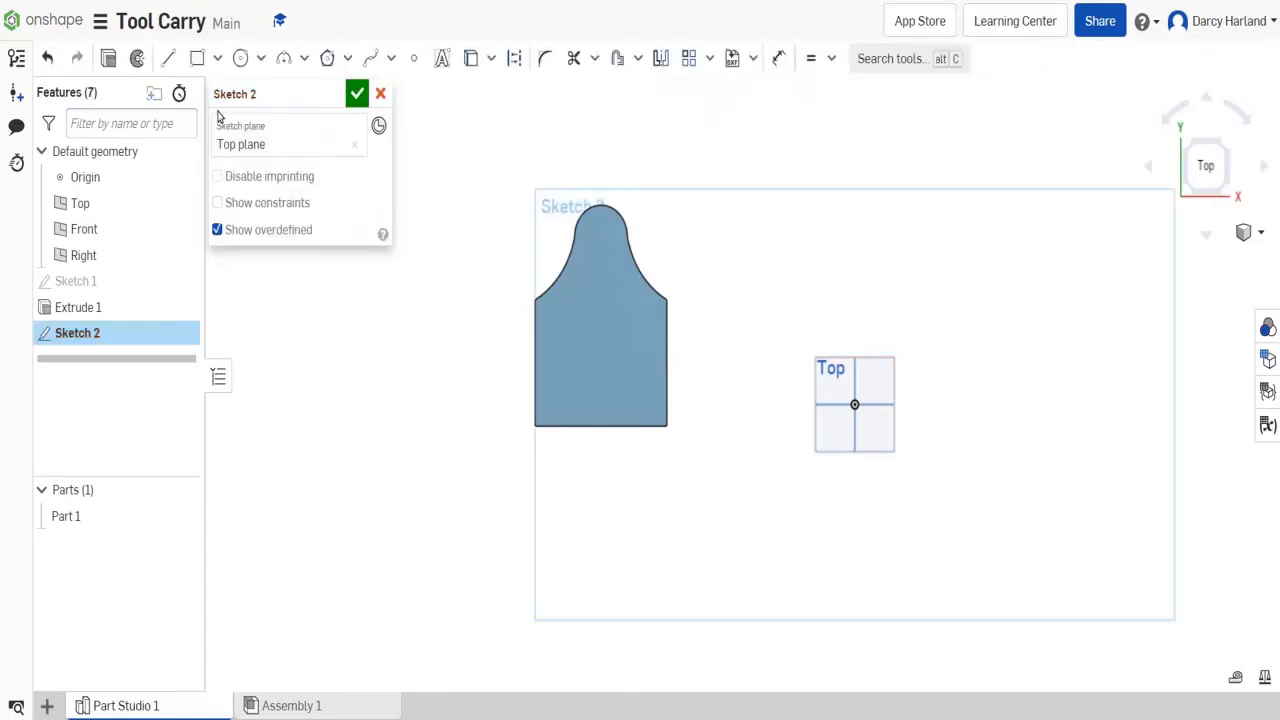
- Draw a corner rectangle to the right of the panel, about 120 mm high, with its width set to 580 mm
key("g")
left_click_drag(716, 236, 1024, 310)
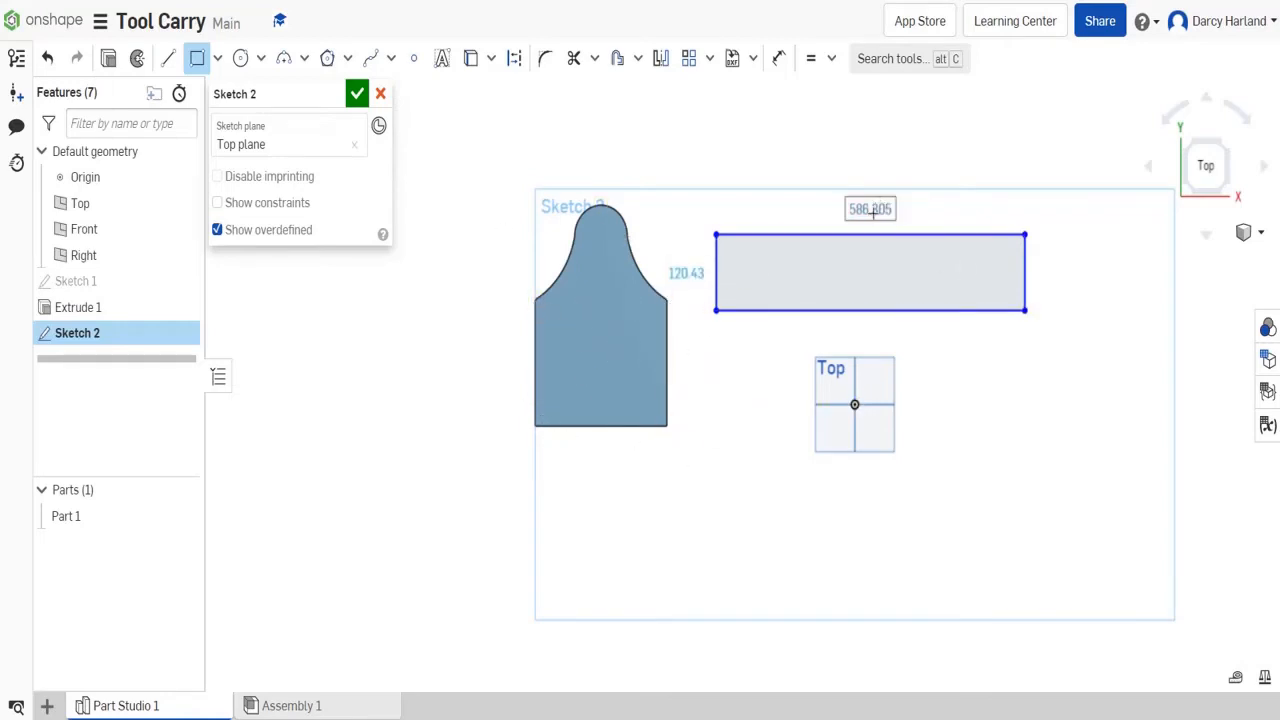
type("580")
key("Tab")
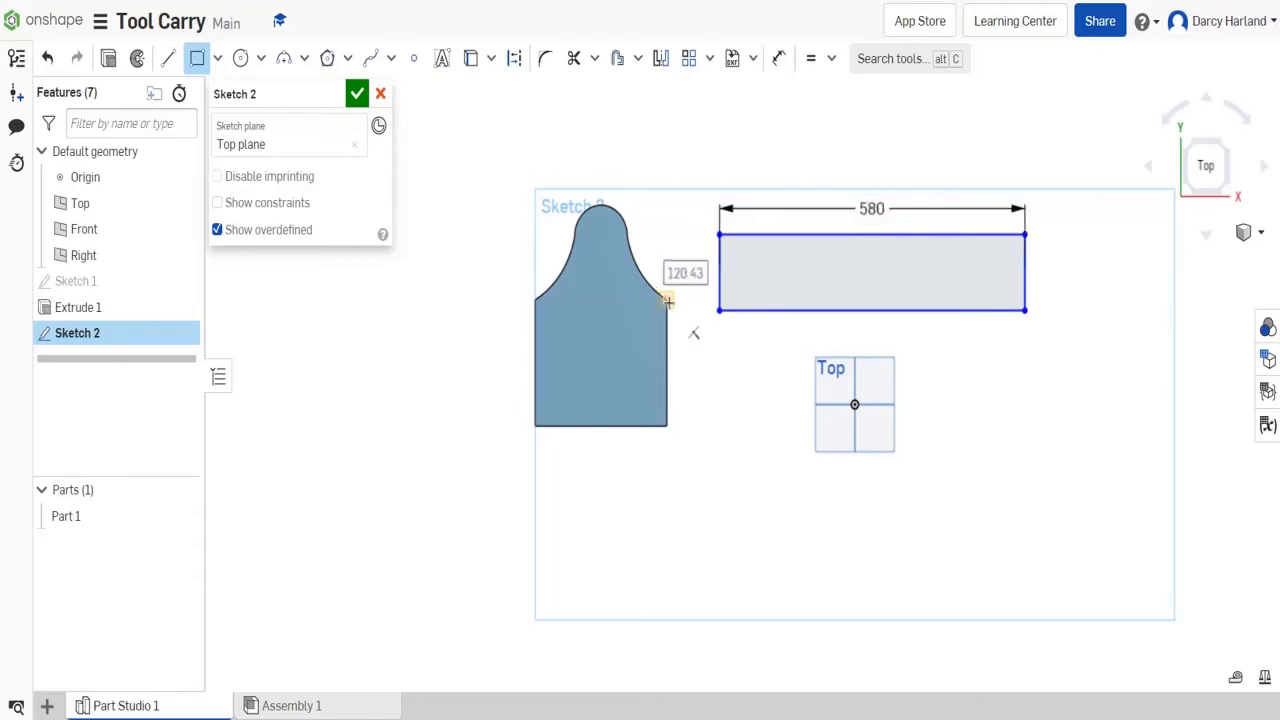
type("200")
key("Return")
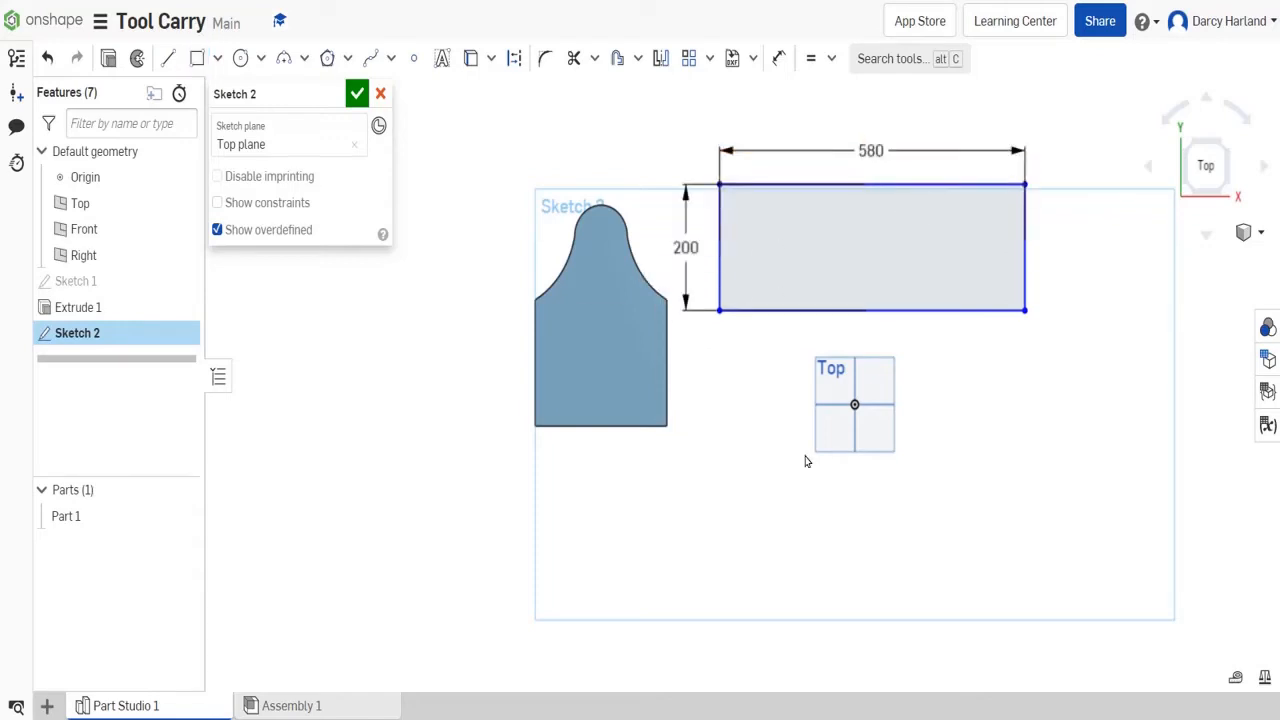
key("ctrl+z")
- Add a height dimension to the 580 mm wide rectangle and set it to 250 mm
left_click(778, 61)
left_click(719, 269)
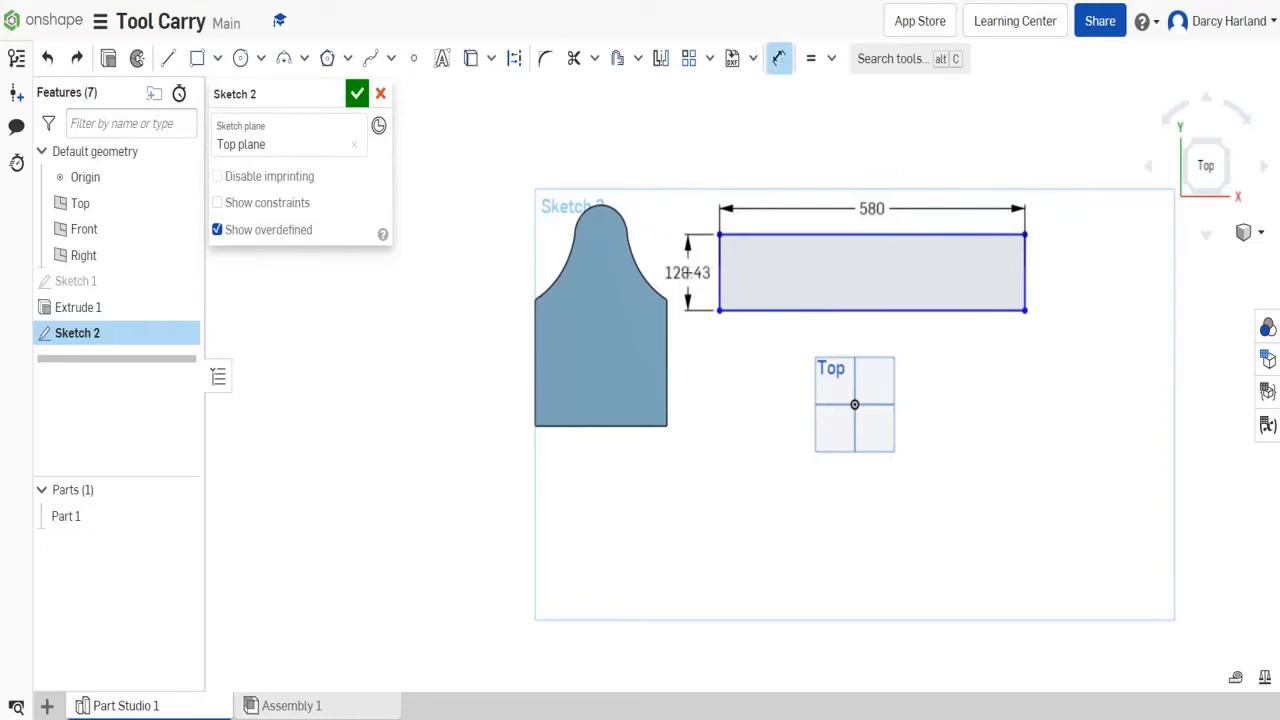
left_click(688, 274)
key("Return")
double_click(688, 272)
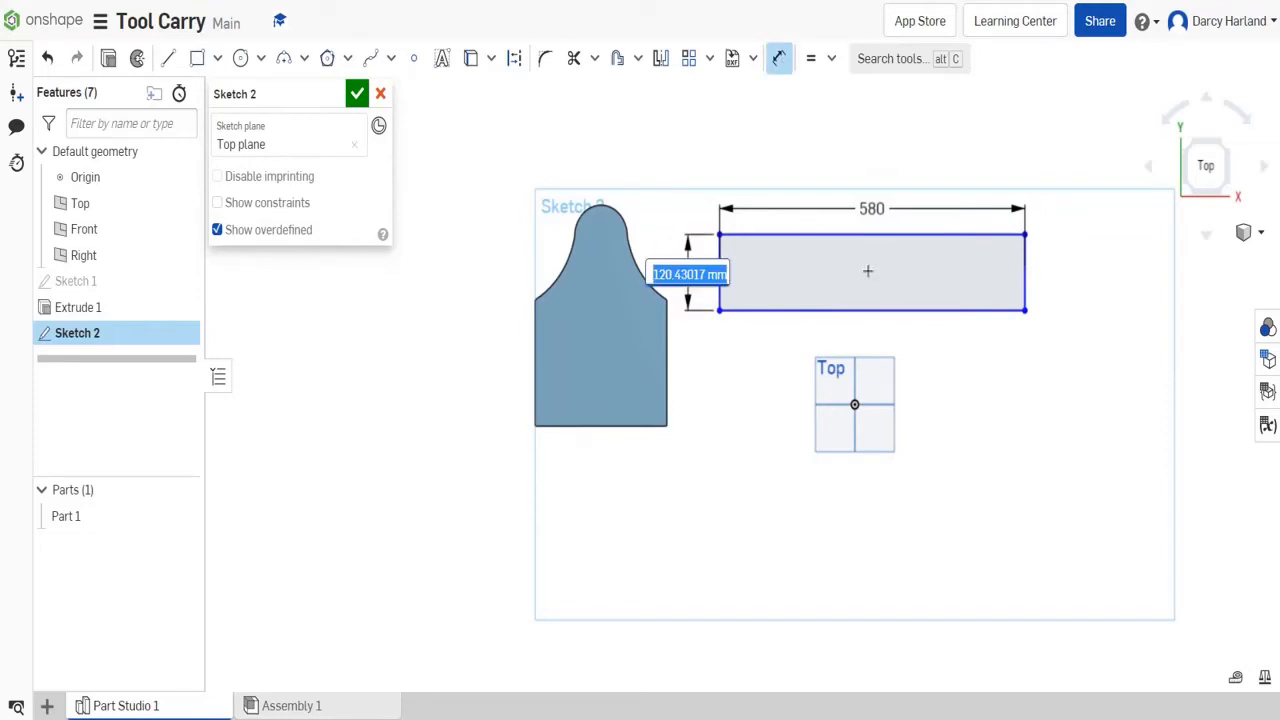
type("250")
key("Return")
middle_click_drag(1105, 207, 935, 226)
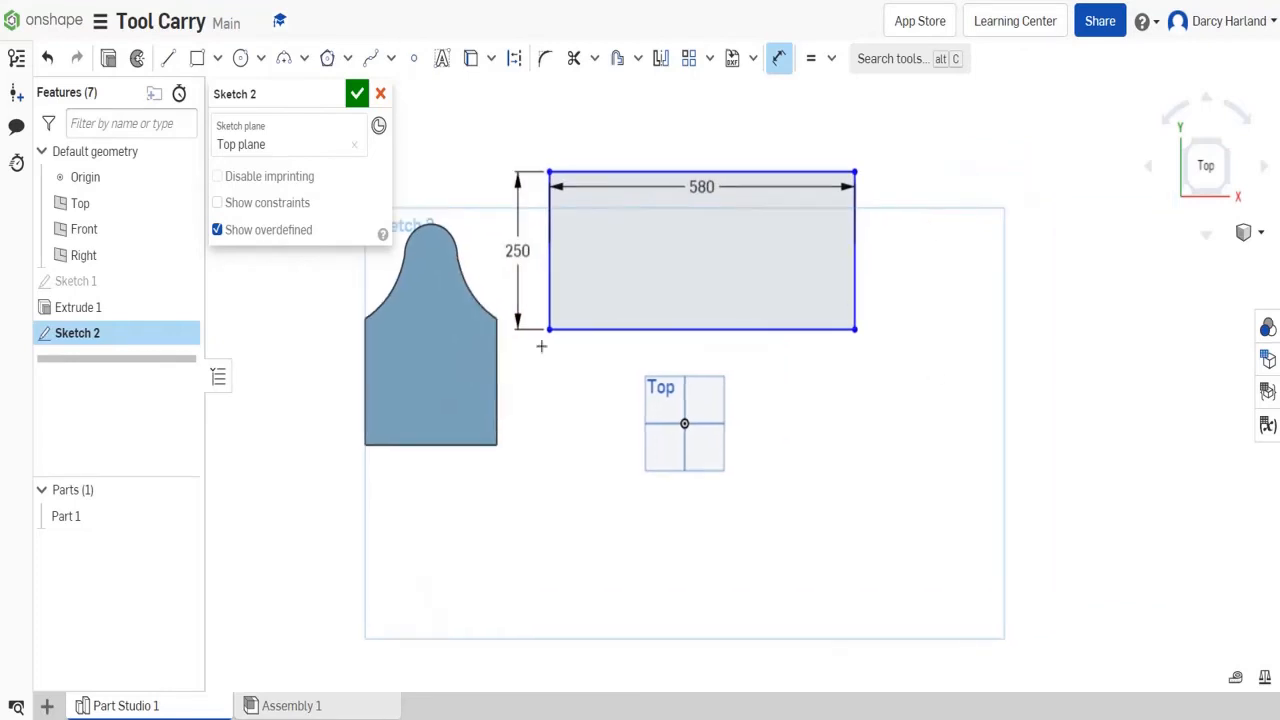
- Draw a second 580 mm wide corner rectangle below the first and set its height to 182 mm
left_click(217, 58)
left_click(250, 91)
left_click(549, 401)
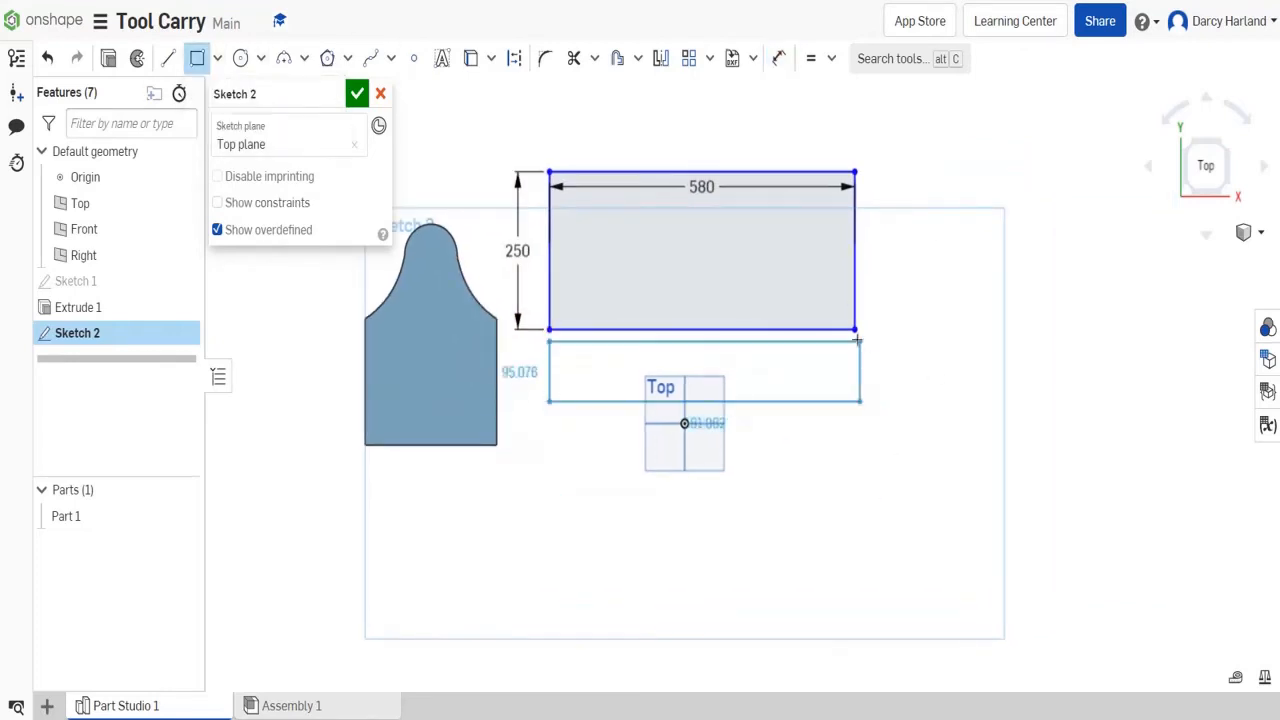
left_click(855, 509)
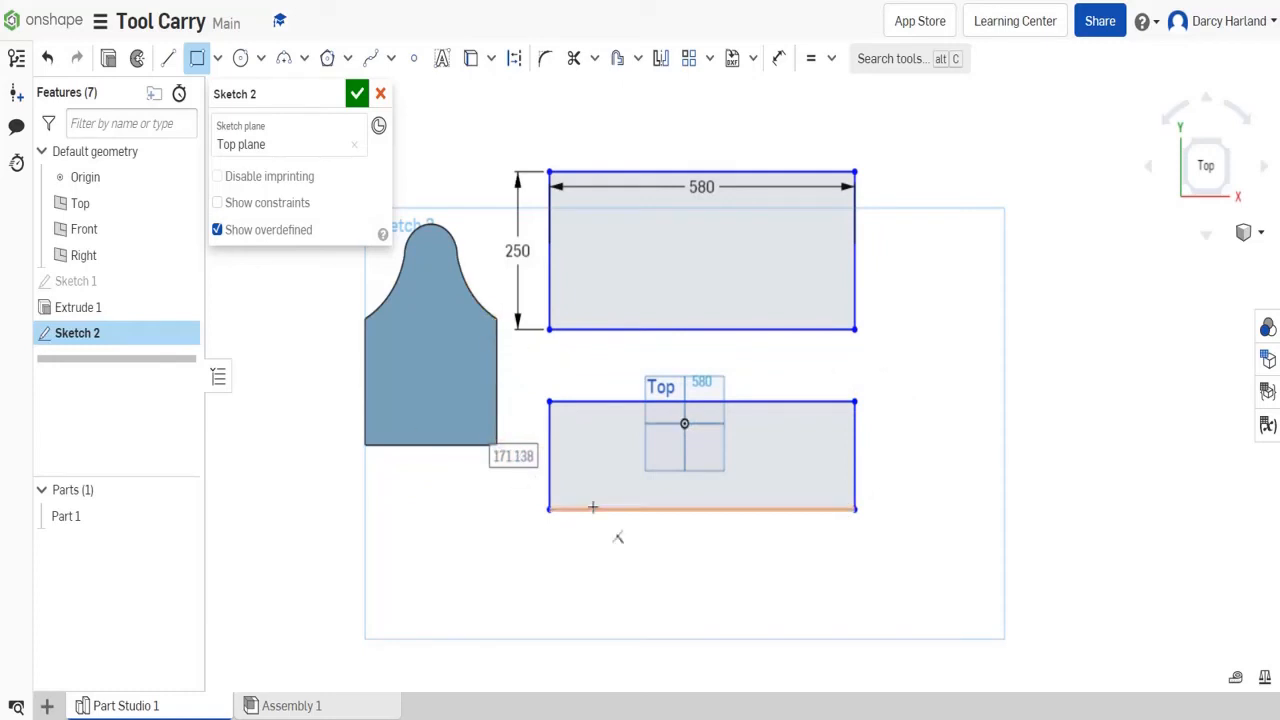
type("182")
key("Return")
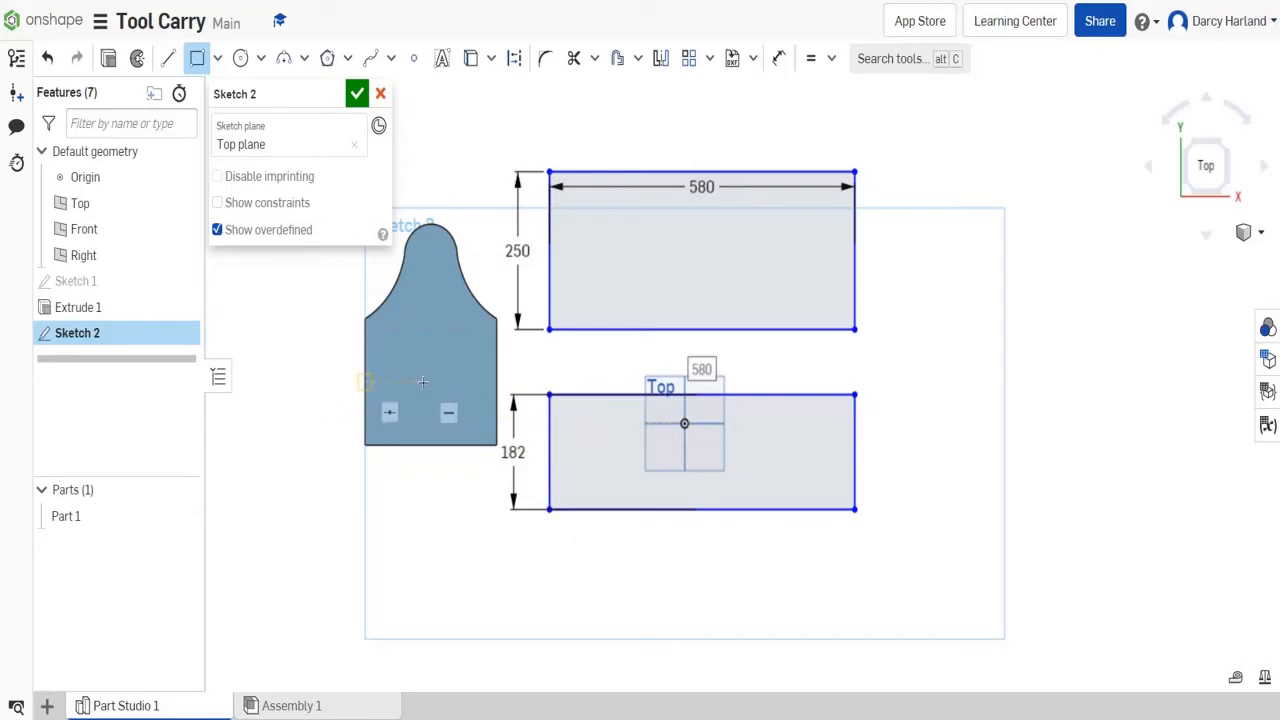
- Draw a third 580 mm wide corner rectangle below the second and set its height to 120 mm
left_click(549, 567)
left_click(855, 628)
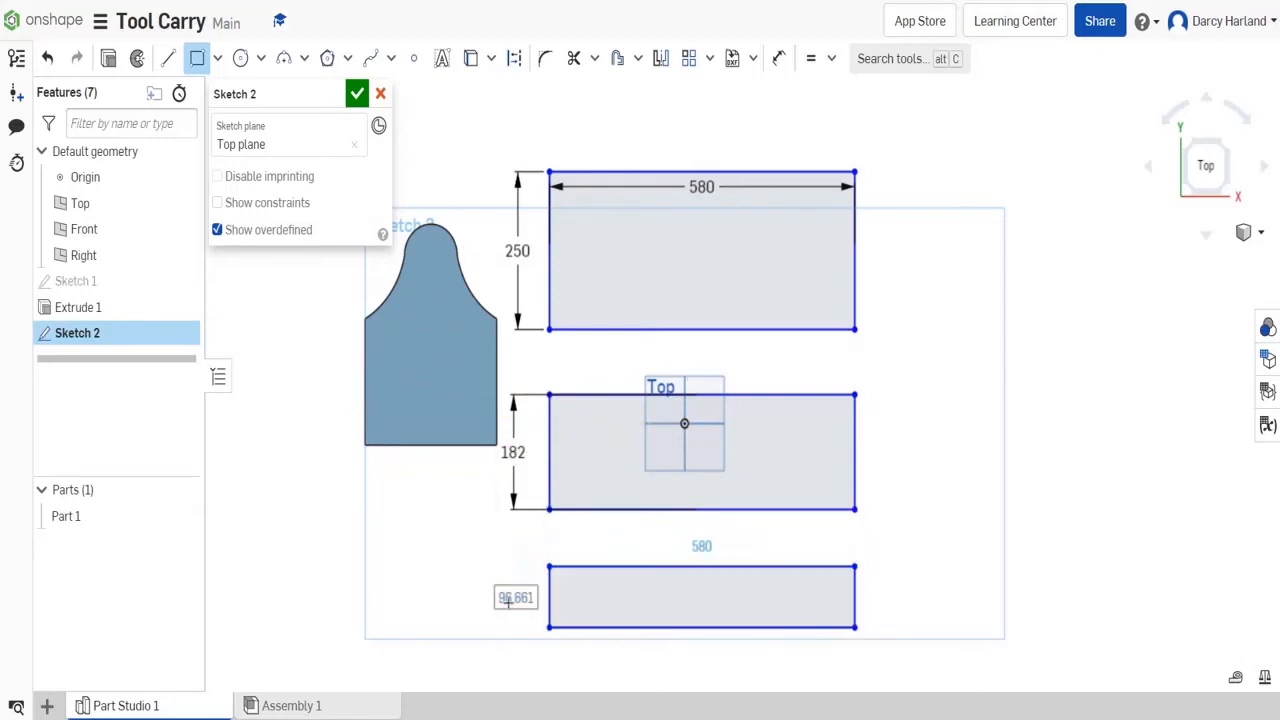
left_click(508, 600)
type("1")
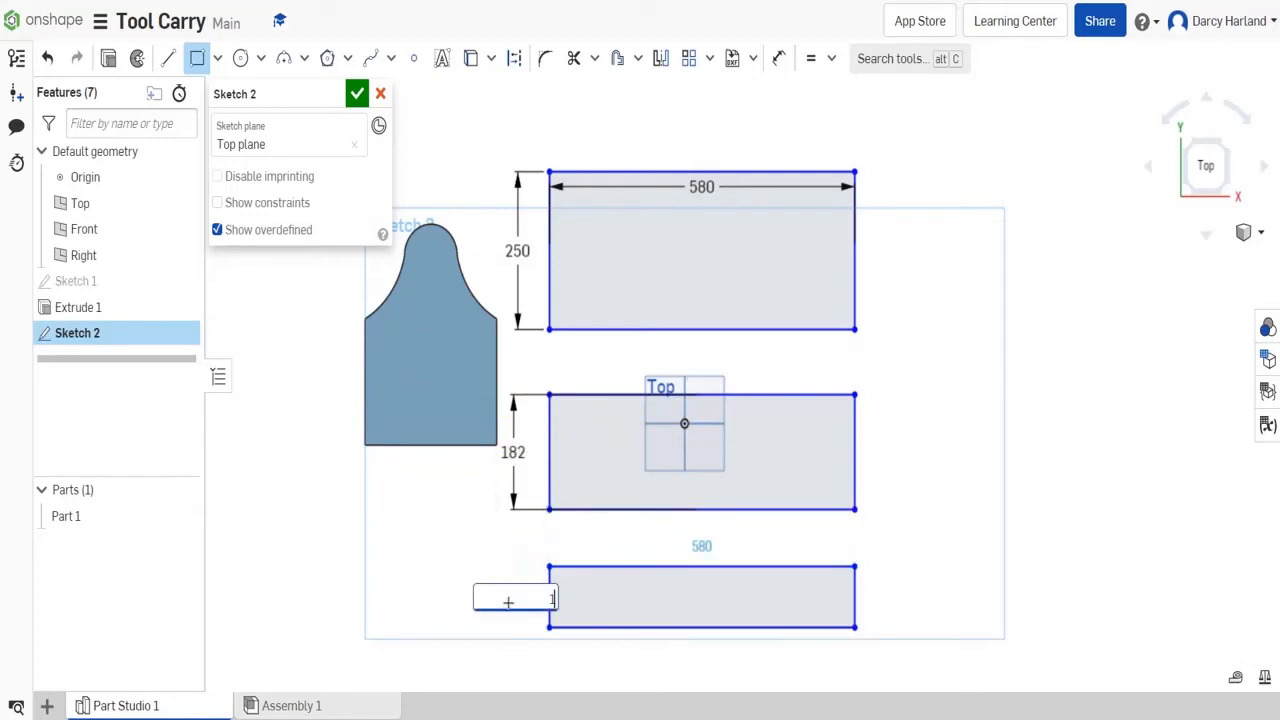
type("20")
key("Return")
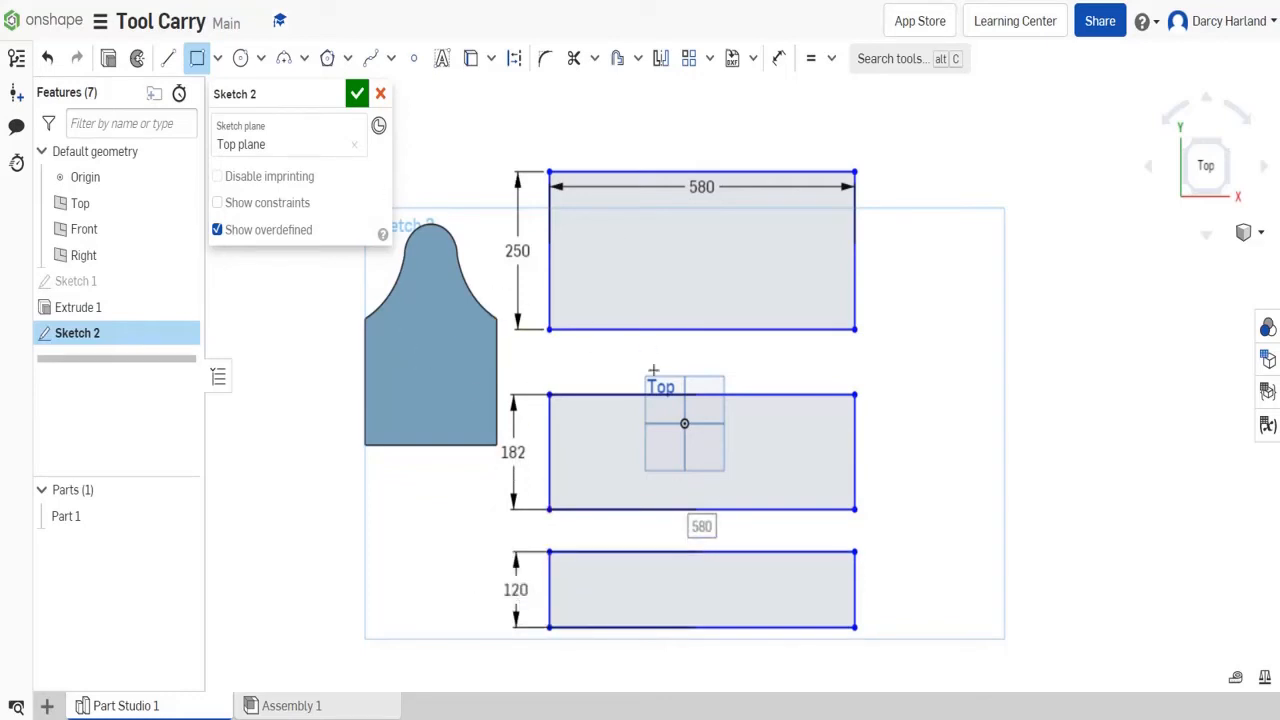
- Finish the sketch and extrude the three rectangles as new solids with an 18 mm blind depth
left_click(357, 93)
left_click(183, 58)
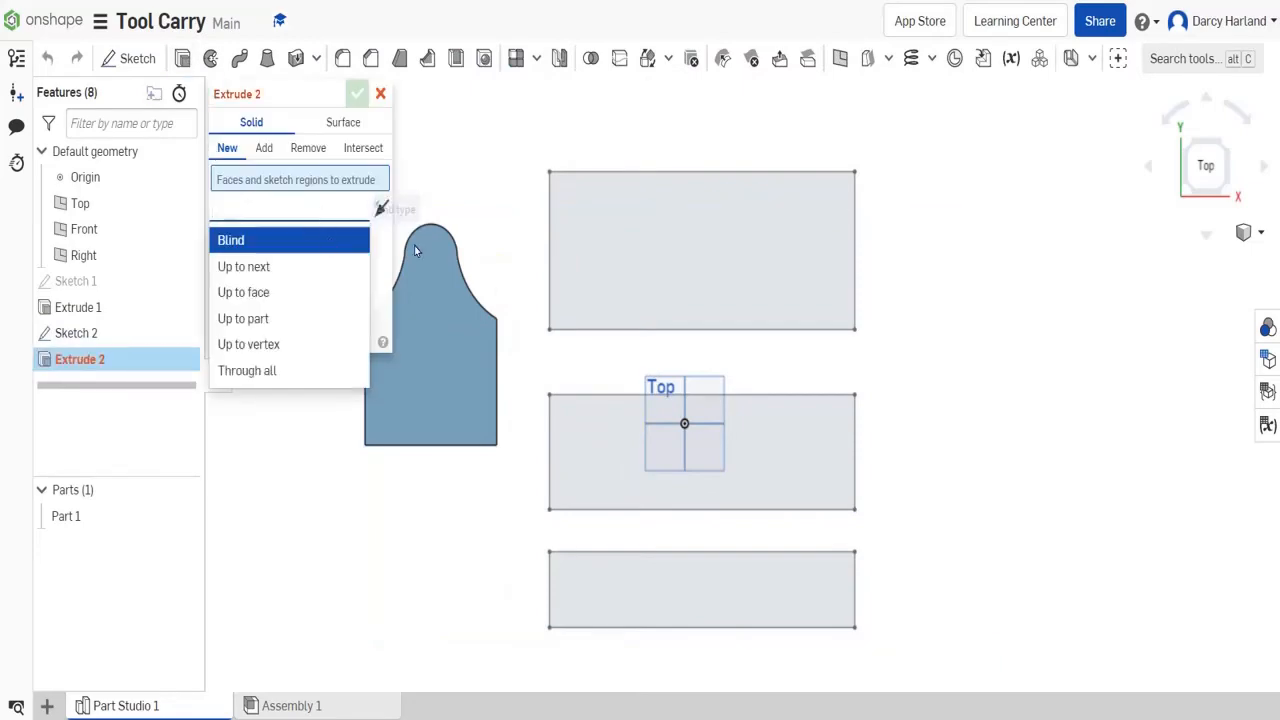
key("Tab")
type("18")
left_click(660, 292)
left_click(721, 418)
left_click(694, 580)
left_click(357, 97)
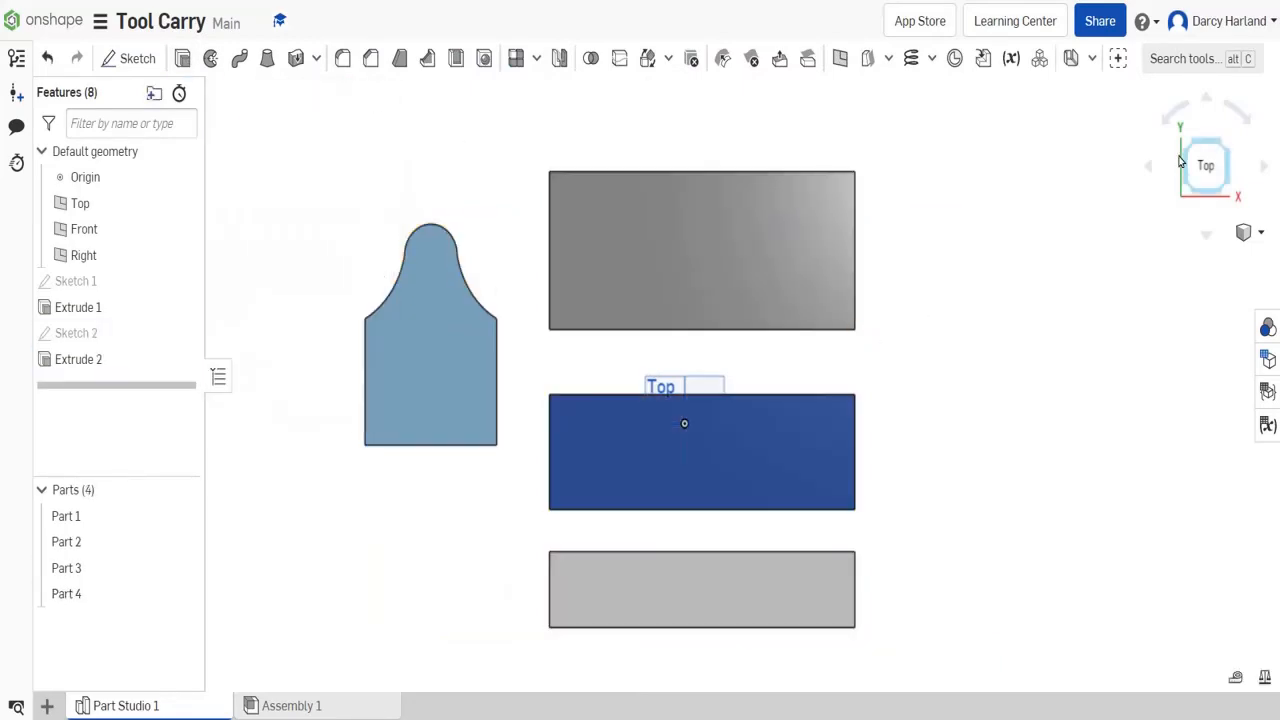
- Start a sketch on the end panel's top face and draw an 18 mm wide, 200 mm high rectangle along its left edge
left_click_drag(1180, 161, 1204, 146)
scroll(602, 494, "up", 4)
left_click(1200, 152)
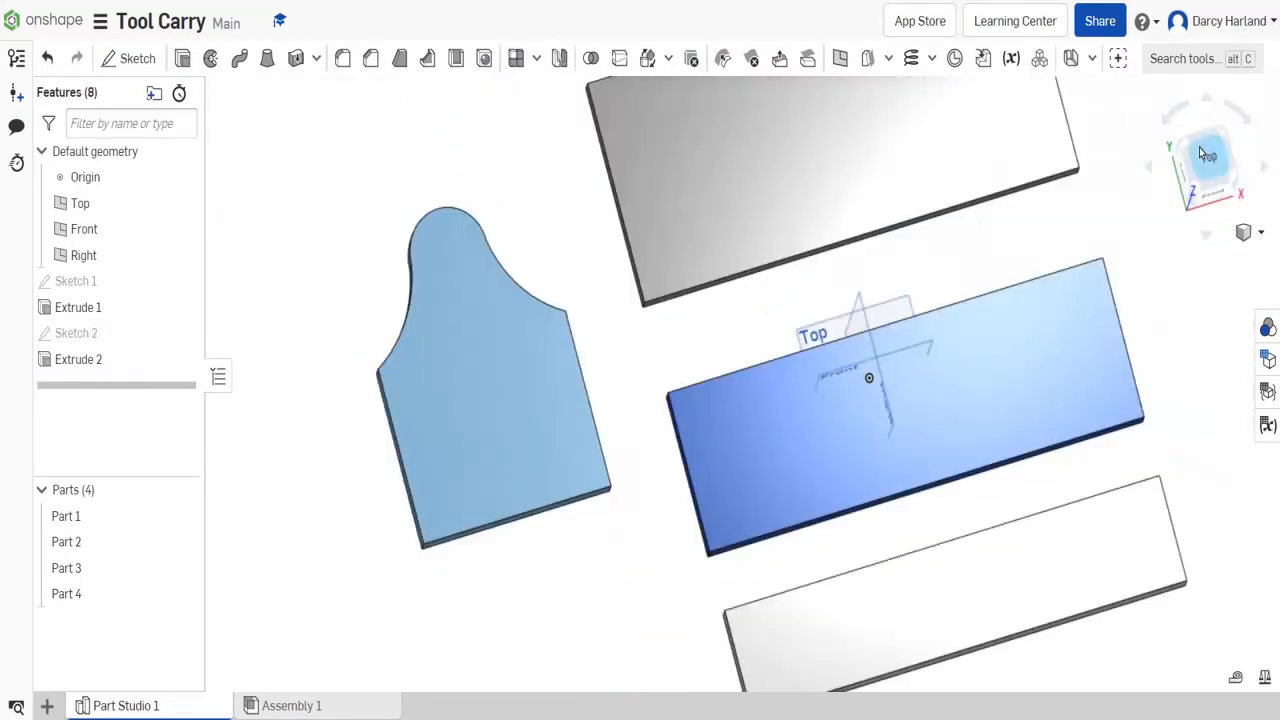
left_click(129, 58)
left_click(509, 320)
left_click(195, 58)
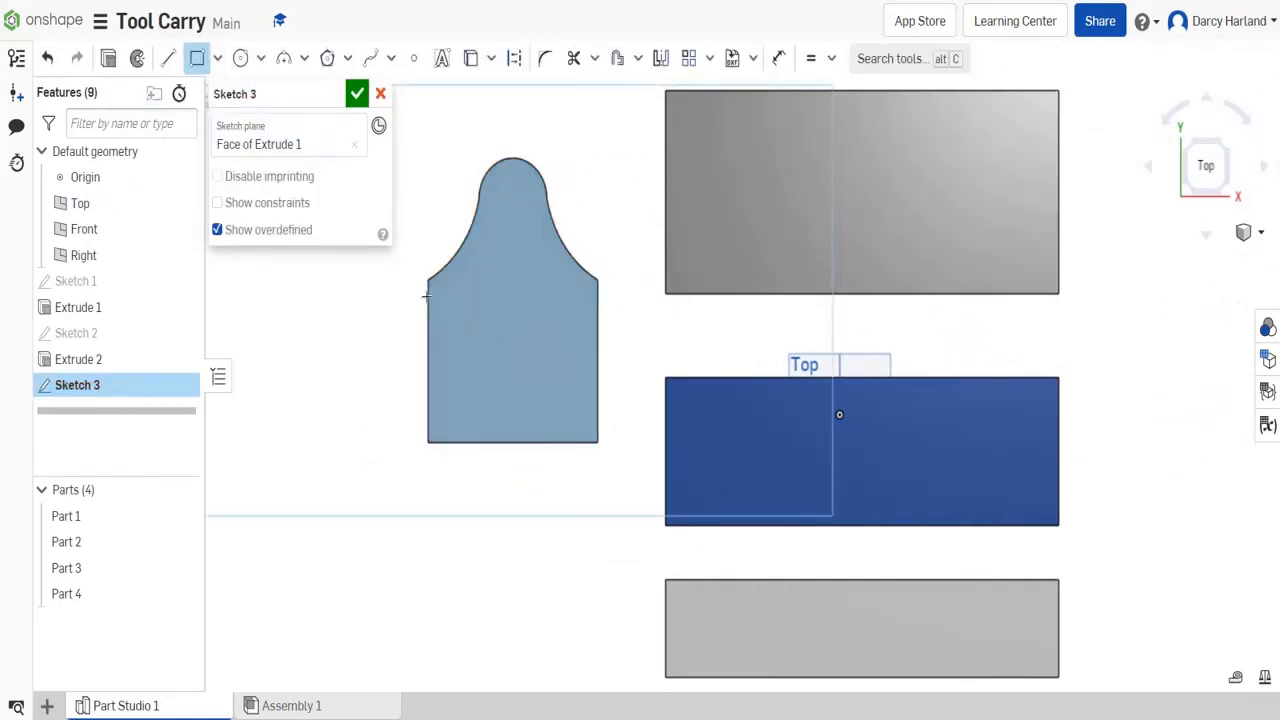
left_click(428, 280)
left_click(444, 442)
type("18")
key("Return")
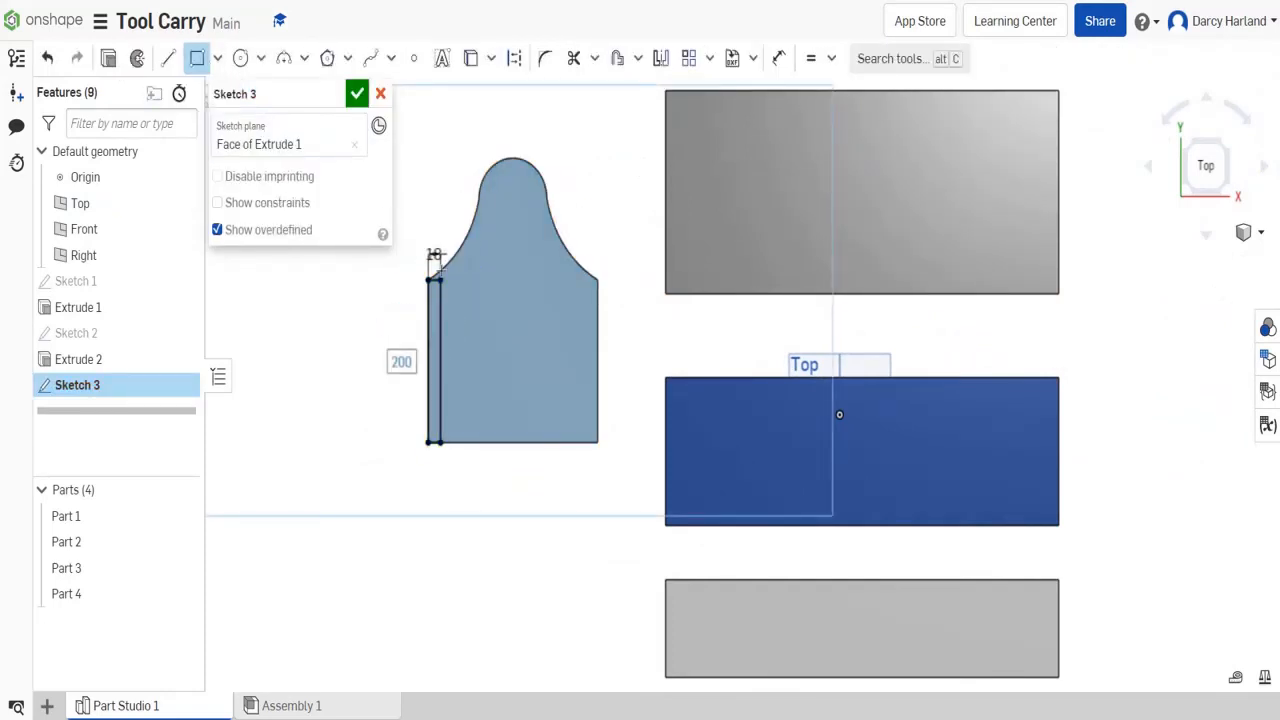
scroll(415, 350, "up", 4)
key("Escape")
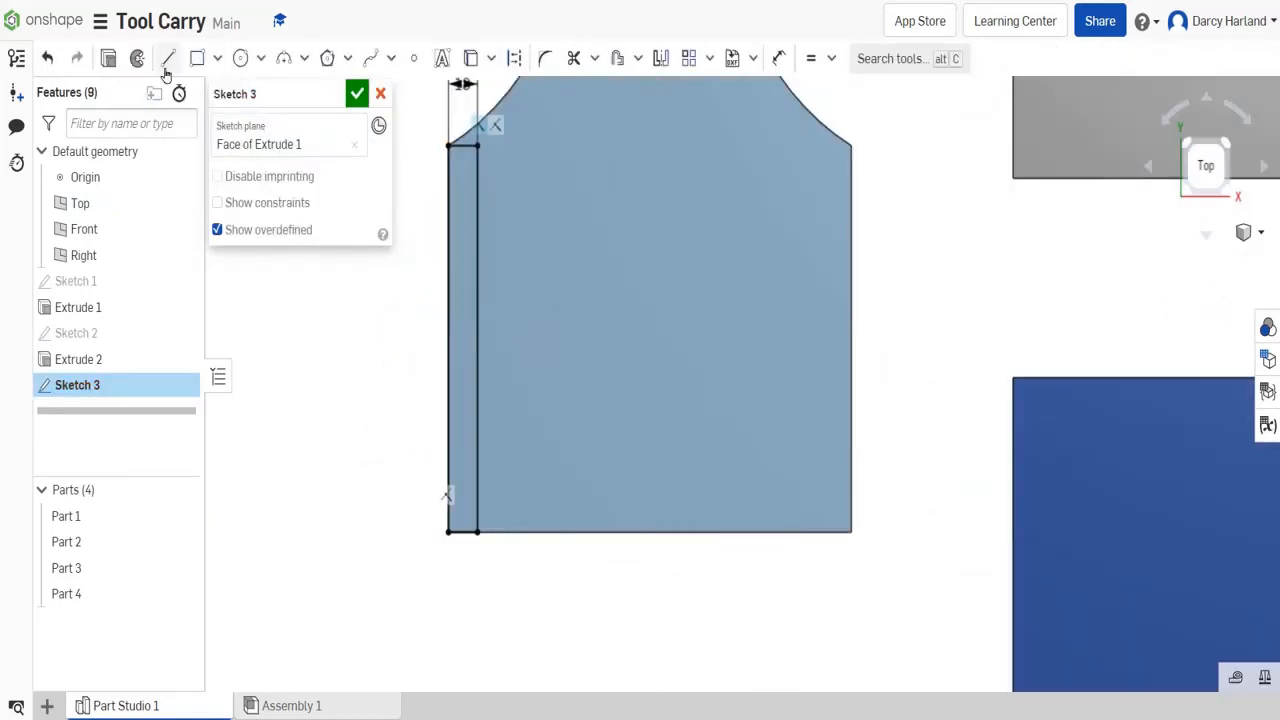
left_click(197, 60)
left_click(448, 532)
left_click(851, 532)
key("ctrl+z")
- Draw a full-width rectangle 18 mm high along the panel's bottom edge and move its dimension clear below the panel
left_click(197, 60)
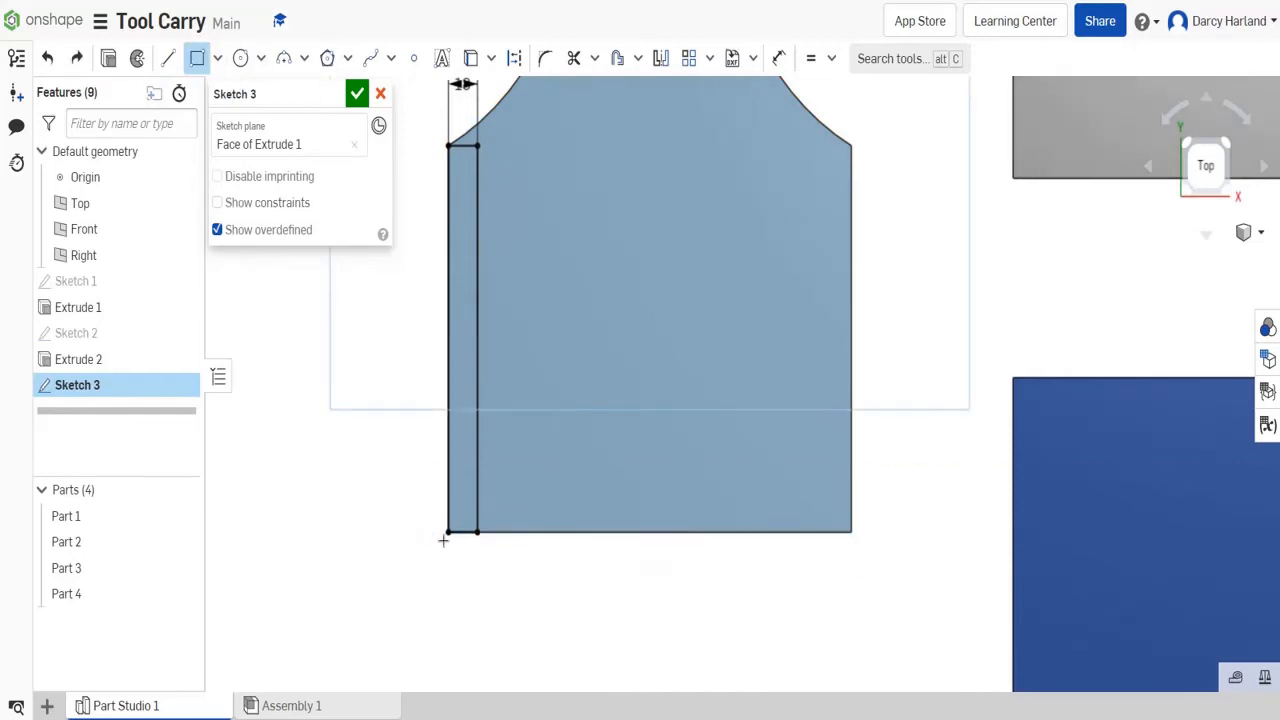
left_click(448, 532)
left_click(851, 496)
left_click(426, 510)
type("18")
key("Return")
key("Escape")
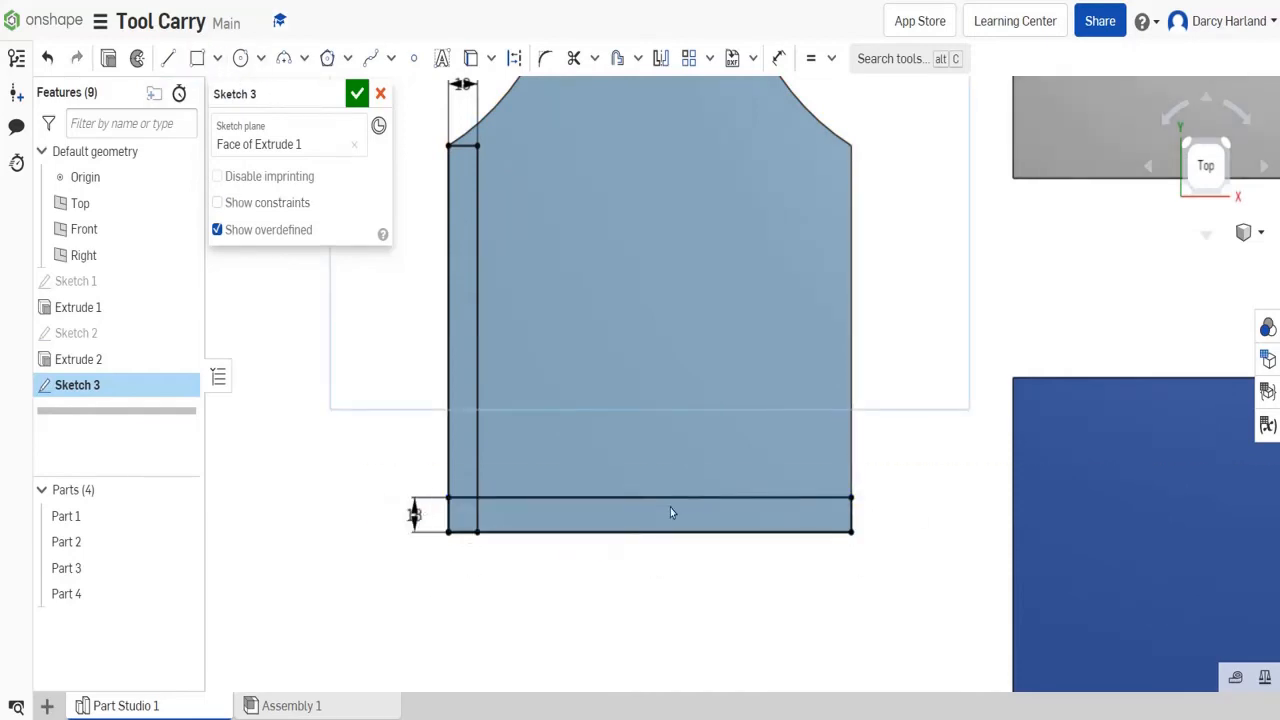
left_click_drag(414, 515, 380, 598)
middle_click_drag(717, 537, 724, 579)
- Draw a 200 mm high rectangle along the panel's right straight edge and set its width to 18 mm
scroll(724, 579, "down", 2)
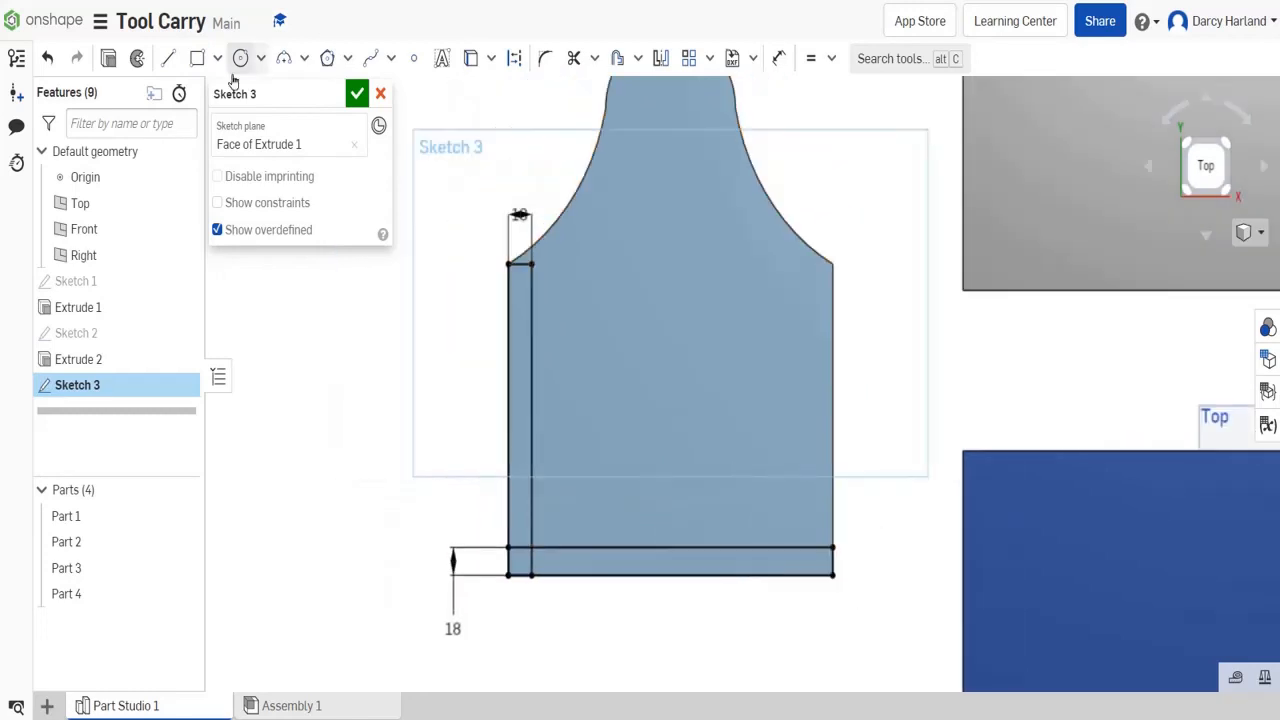
left_click(197, 59)
left_click(833, 575)
left_click(811, 264)
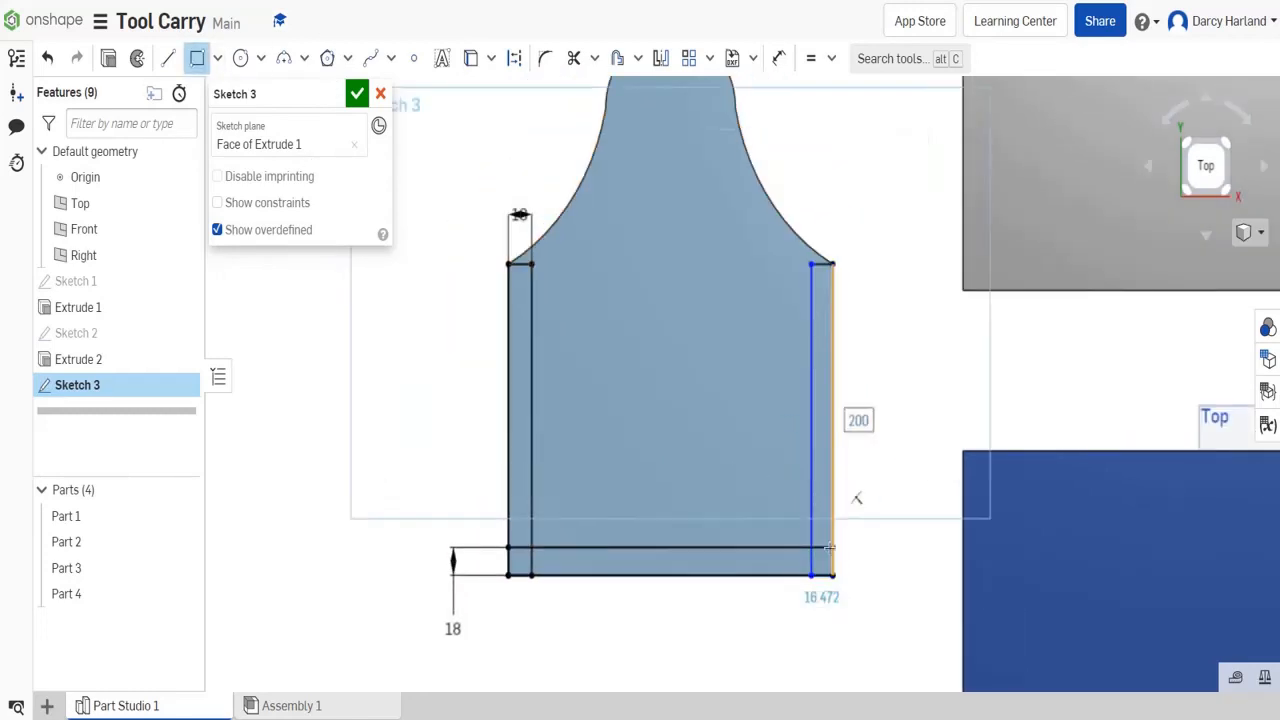
left_click(821, 597)
type("18")
key("Return")
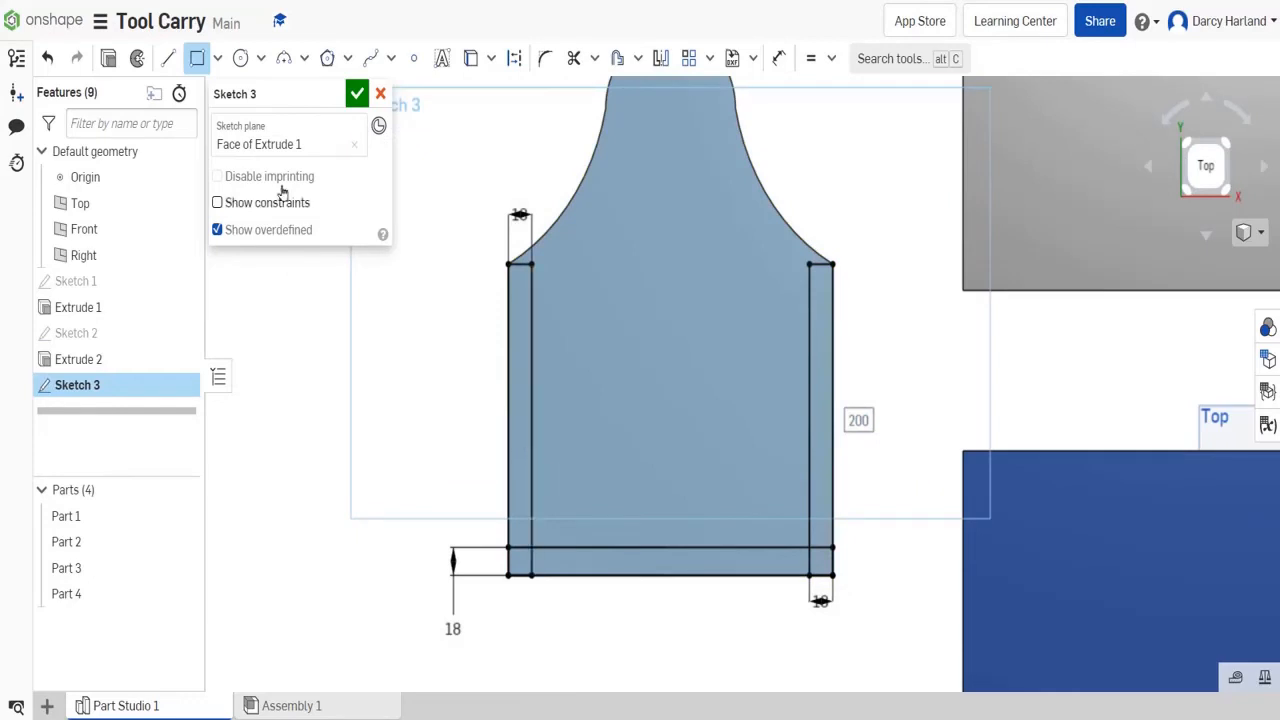
- Draw a 250 mm wide rectangle across the middle of the panel's straight section and set its height to 18 mm
left_click(508, 448)
left_click(833, 420)
left_click(472, 436)
type("18")
key("Return")
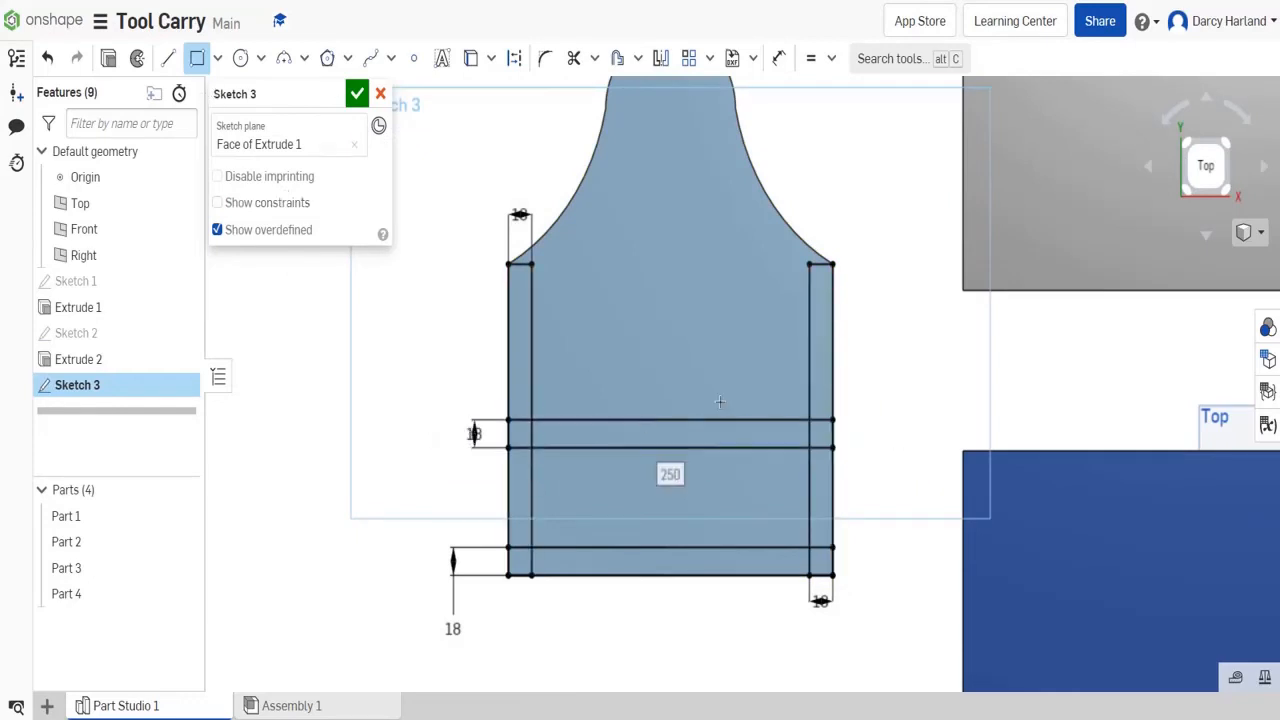
- Set the gap between the middle and bottom strips to 62 mm and clear the conflicting constraint at the middle strip's right end
left_click(779, 58)
left_click(680, 448)
left_click(680, 548)
left_click(898, 502)
type("6")
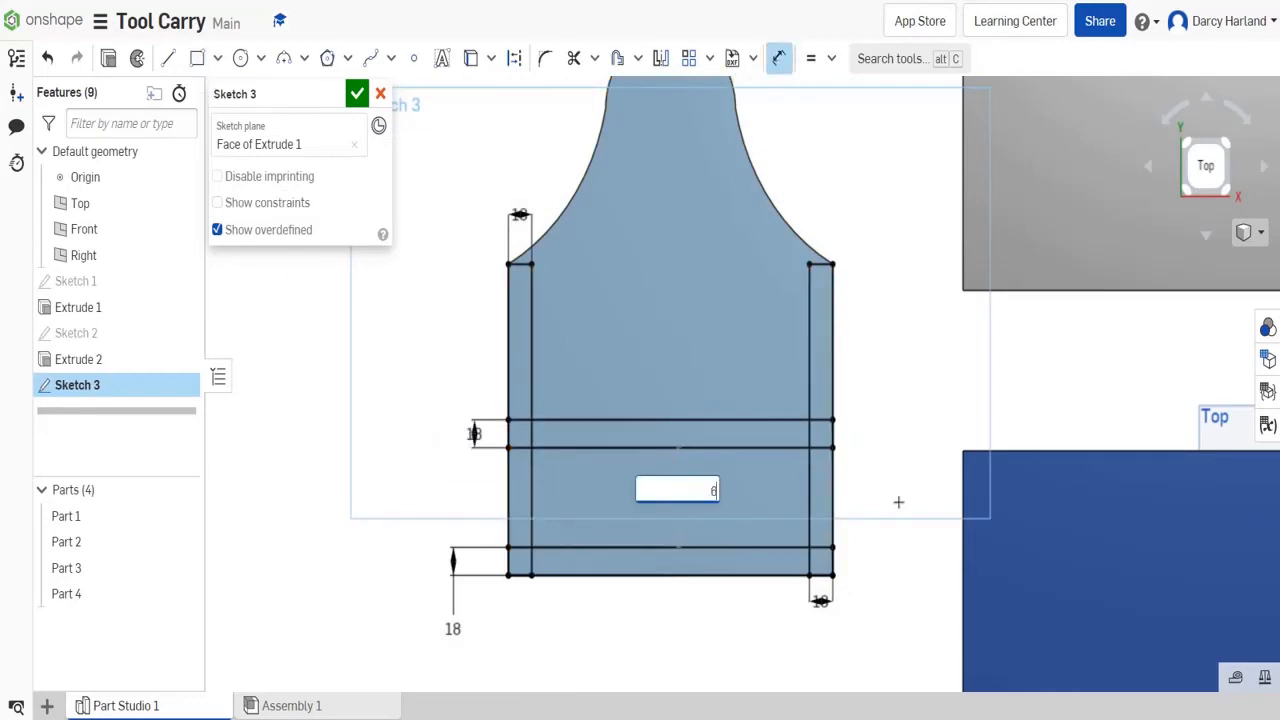
type("2")
key("Return")
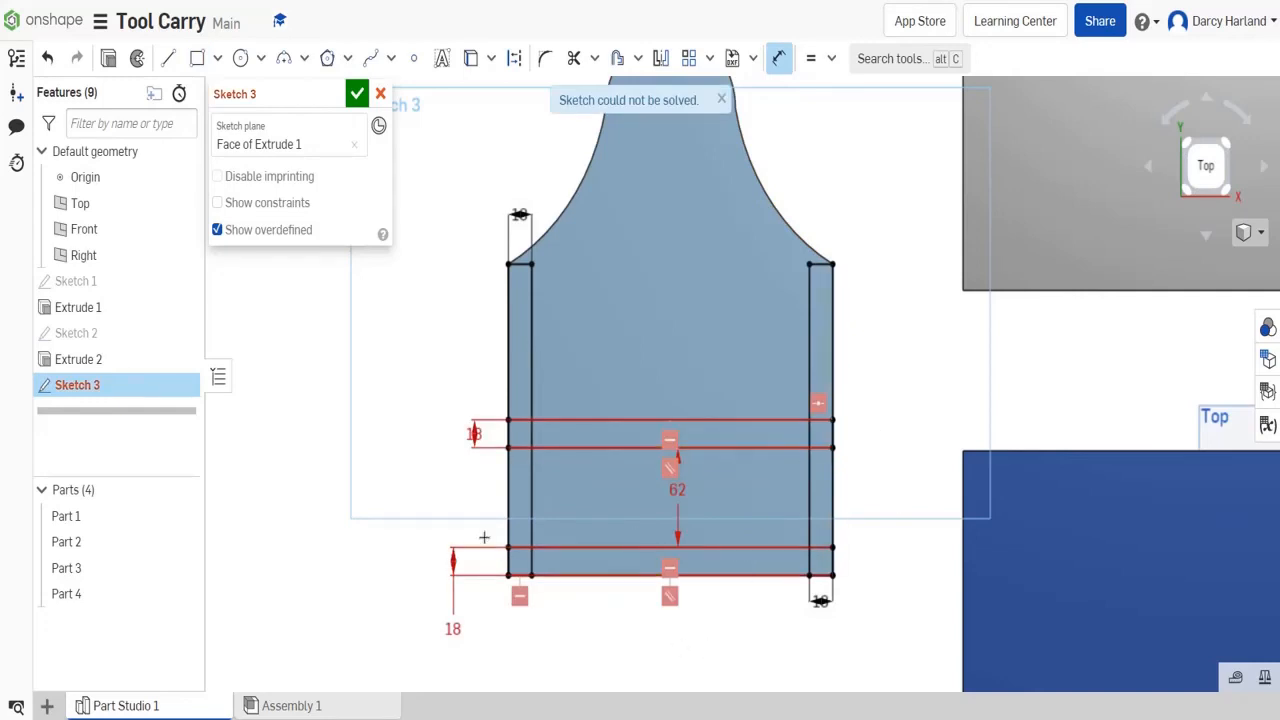
scroll(830, 415, "up", 3)
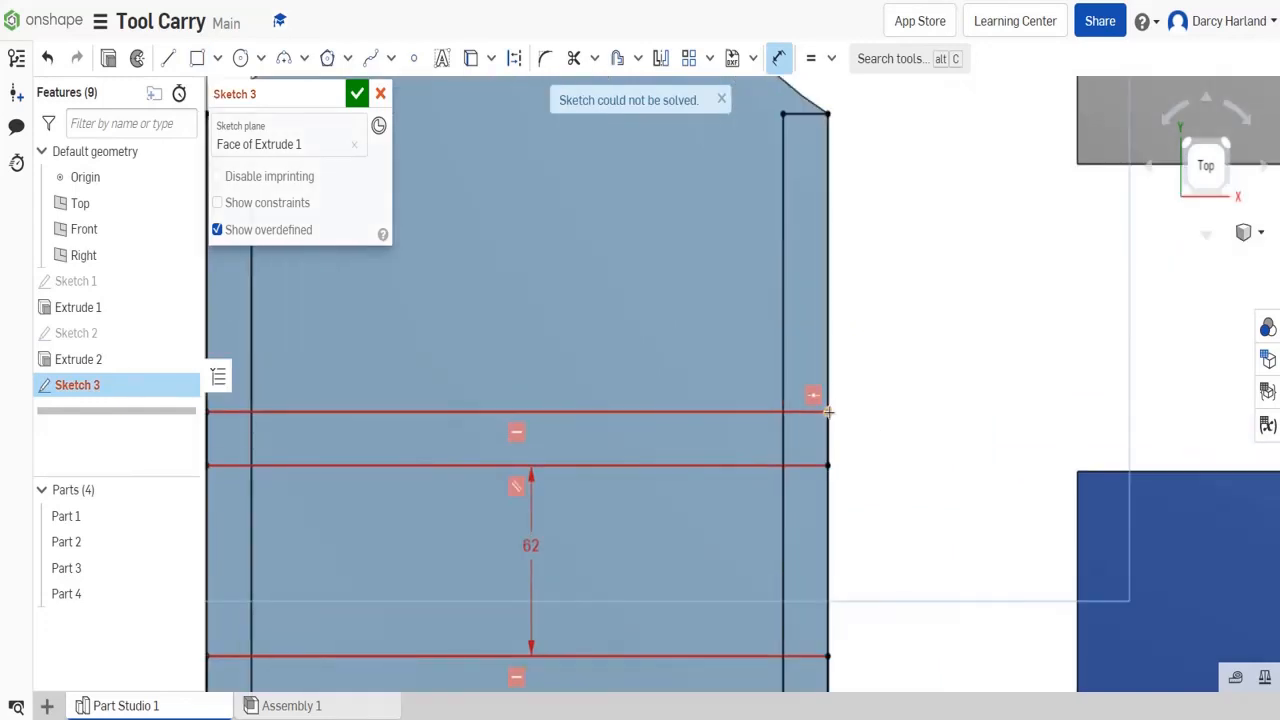
key("Escape")
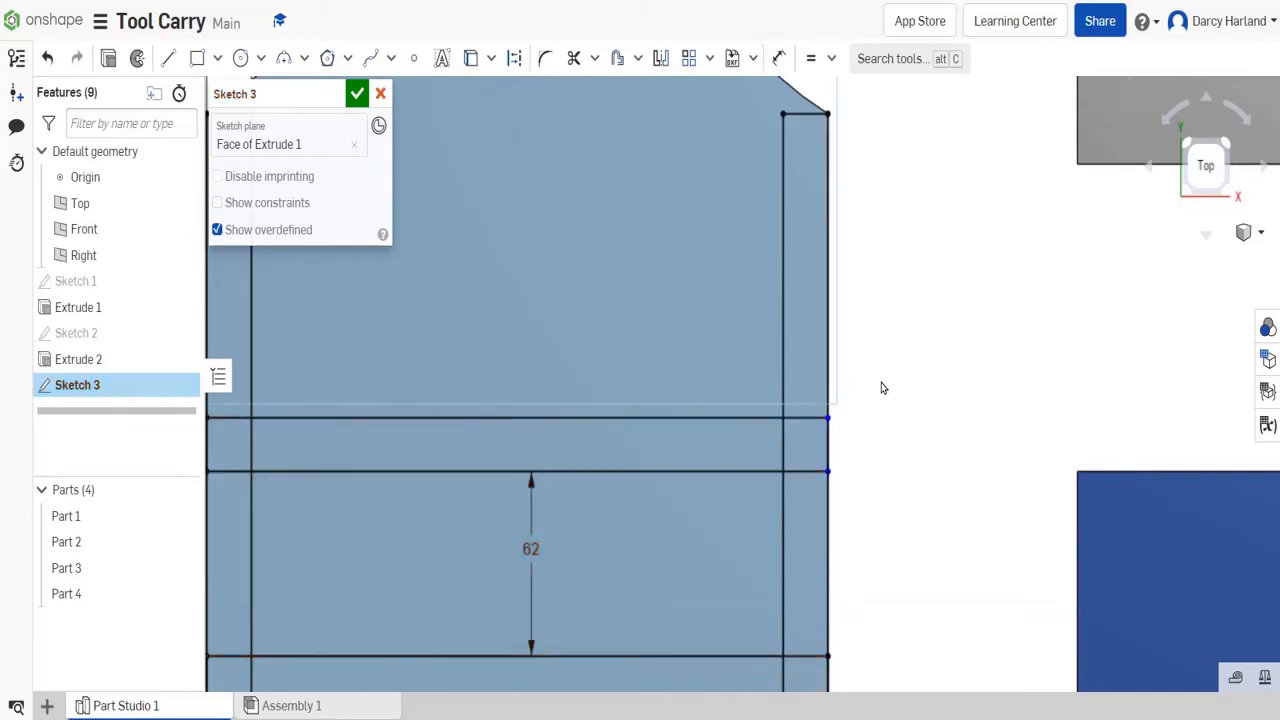
- Check the middle strip's right corners against the panel edge and finish the sketch
scroll(880, 385, "down", 4)
scroll(853, 427, "up", 5)
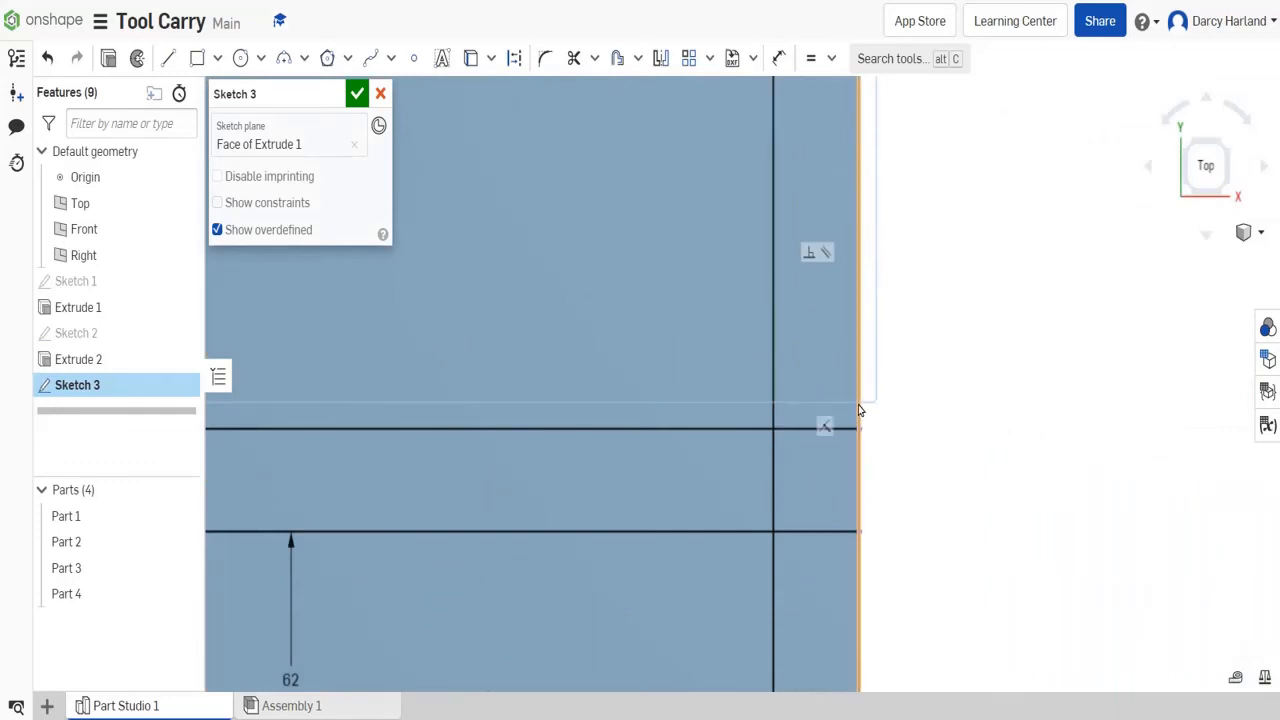
scroll(858, 410, "down", 4)
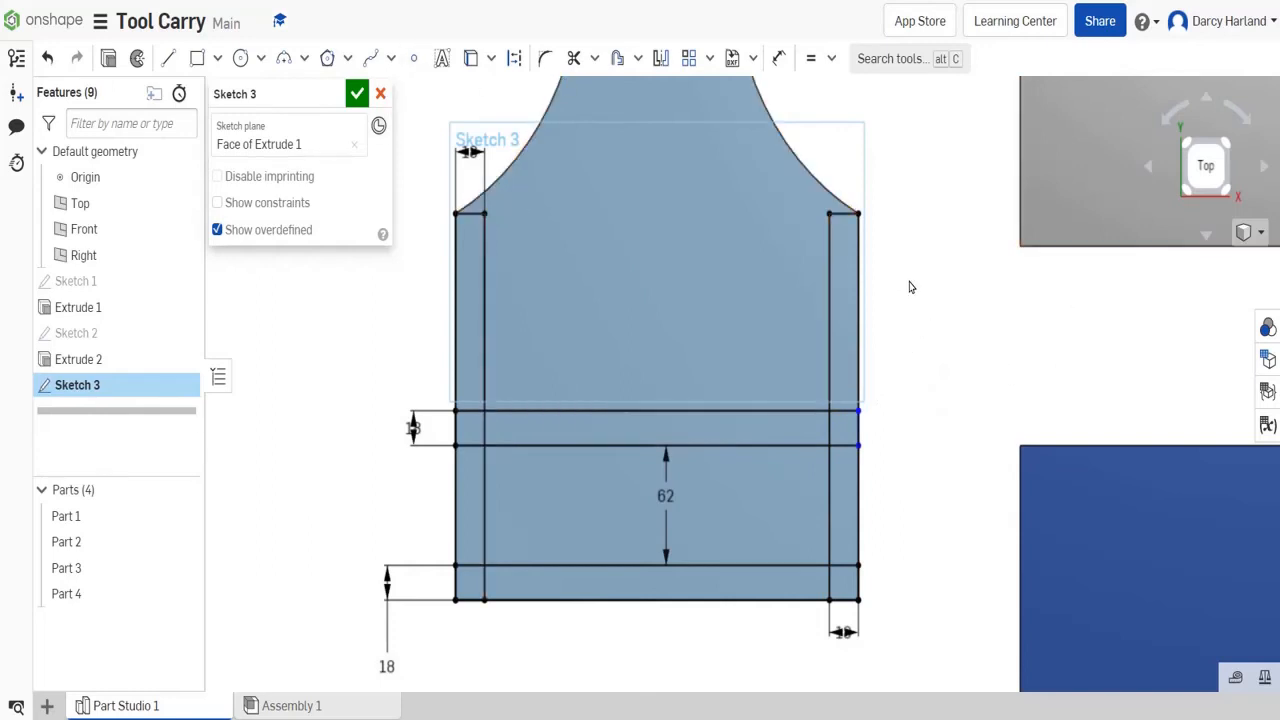
scroll(928, 493, "down", 3)
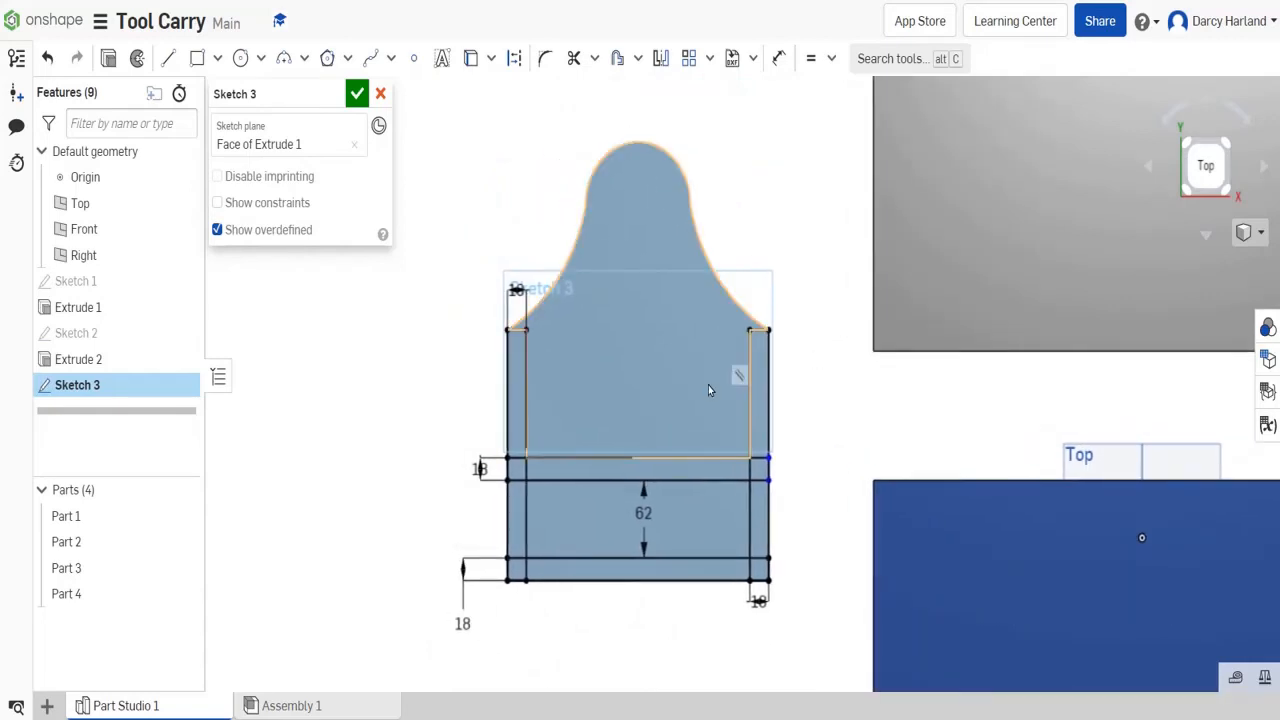
left_click(356, 93)
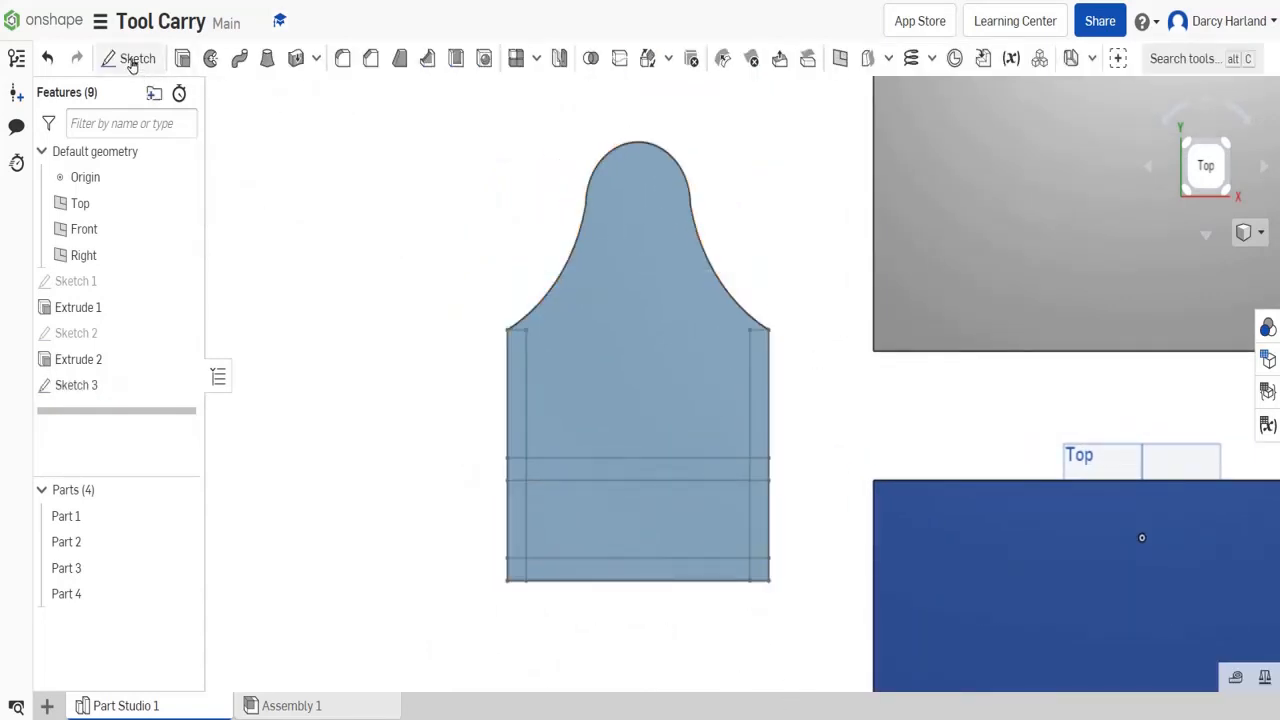
- Cut the side, middle and bottom strip regions into the end panel with a Remove extrude of 8 mm blind depth
left_click(182, 58)
left_click(517, 400)
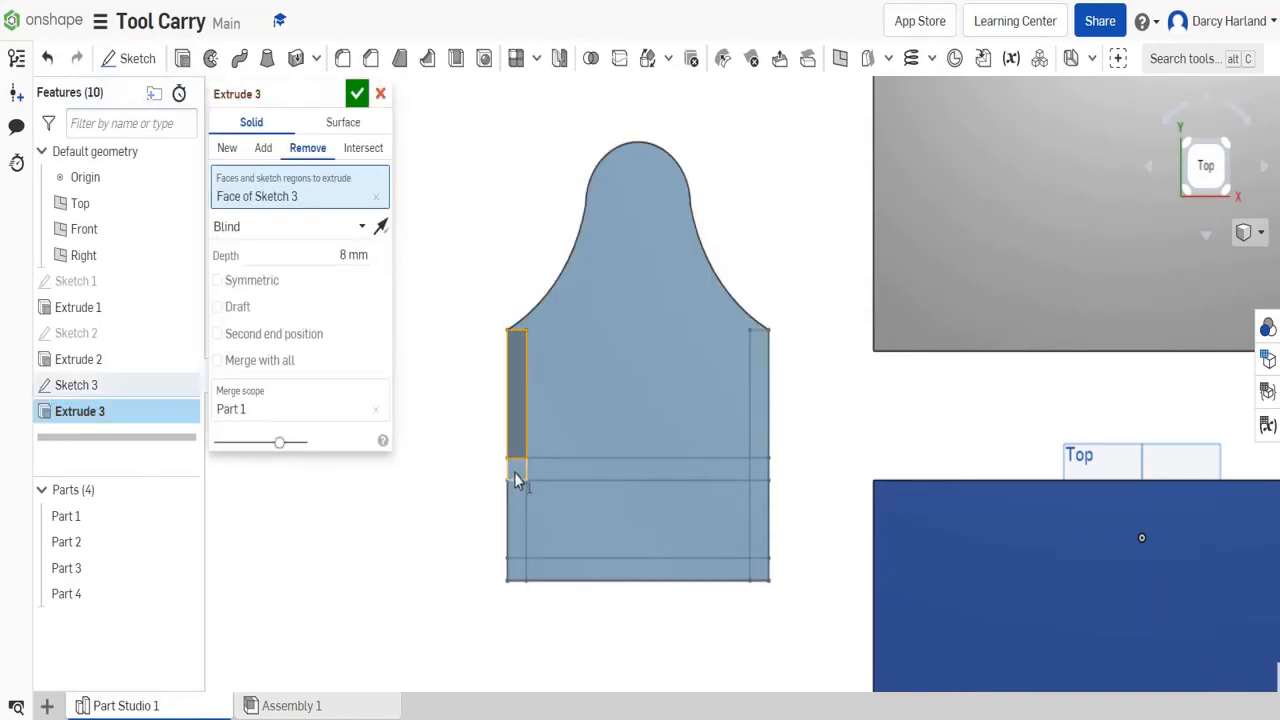
left_click(517, 470)
left_click(517, 520)
left_click(517, 570)
left_click(655, 567)
left_click(760, 569)
left_click(760, 520)
left_click(758, 470)
left_click(357, 93)
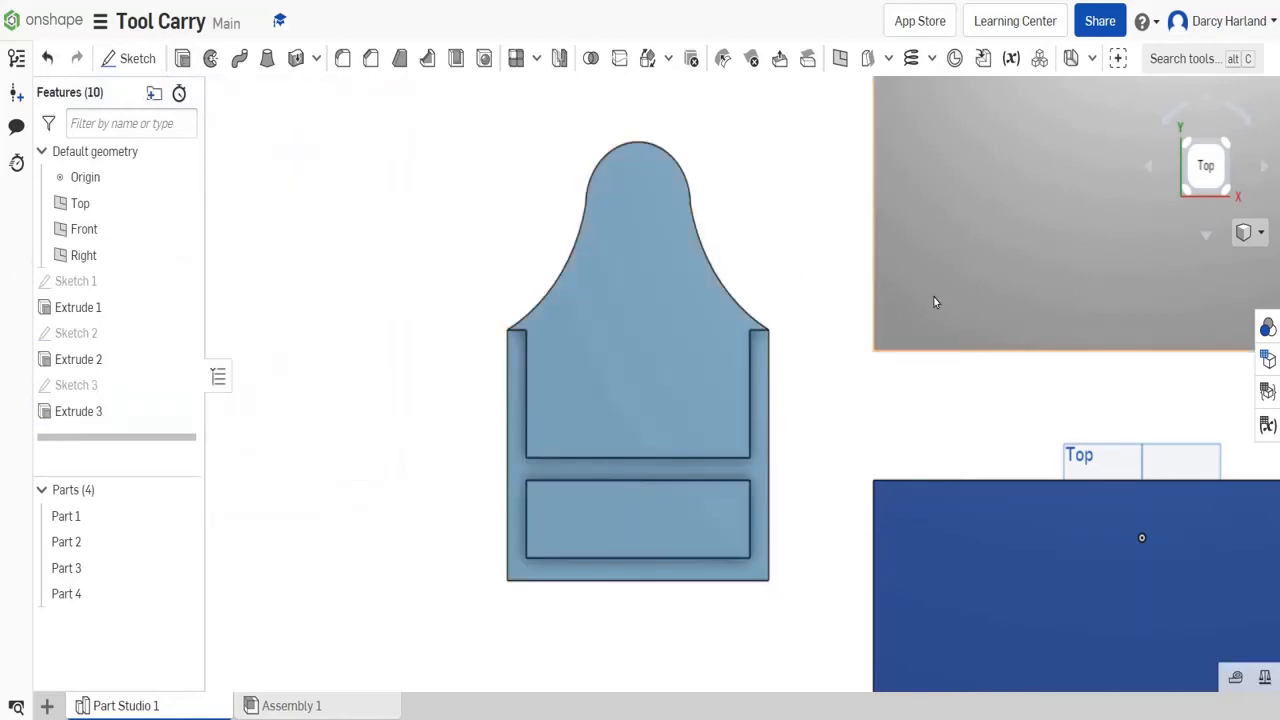
- Inspect the grooved end panel and the three boards in 3D and return to the top view
left_click(1186, 142)
left_click(1234, 143)
scroll(400, 520, "up", 5)
left_click(1212, 142)
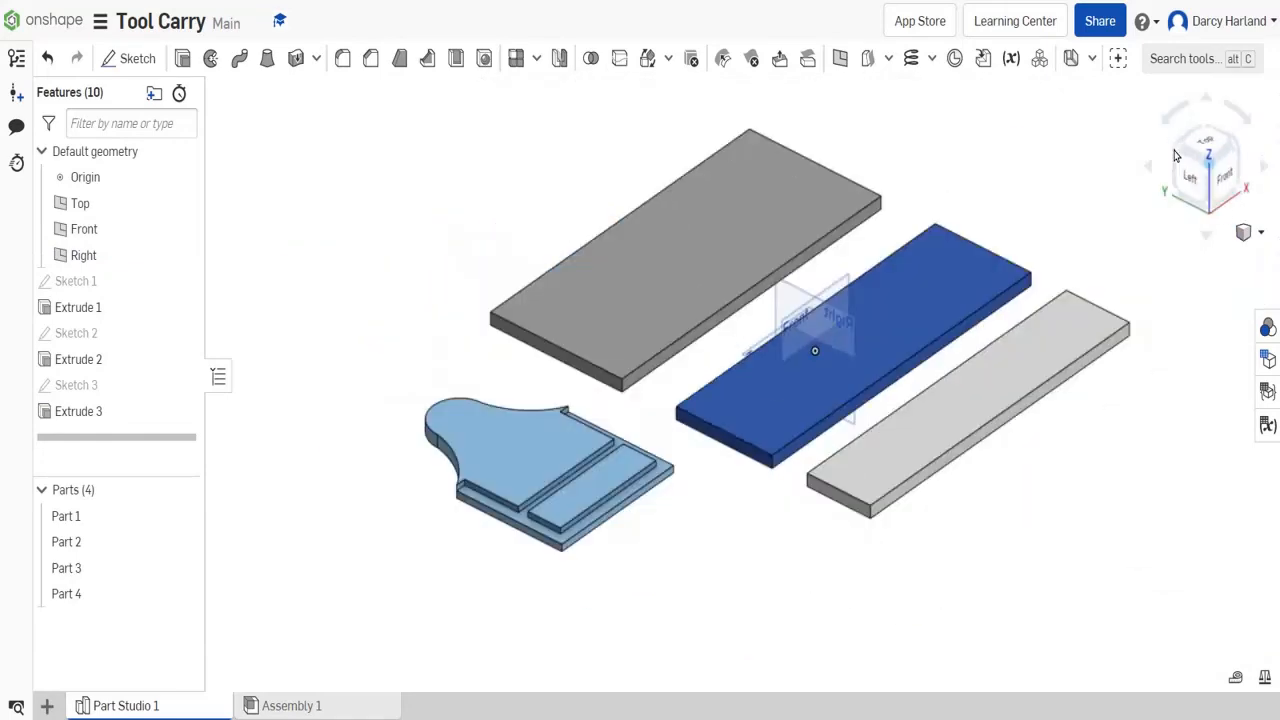
scroll(597, 266, "down", 2)
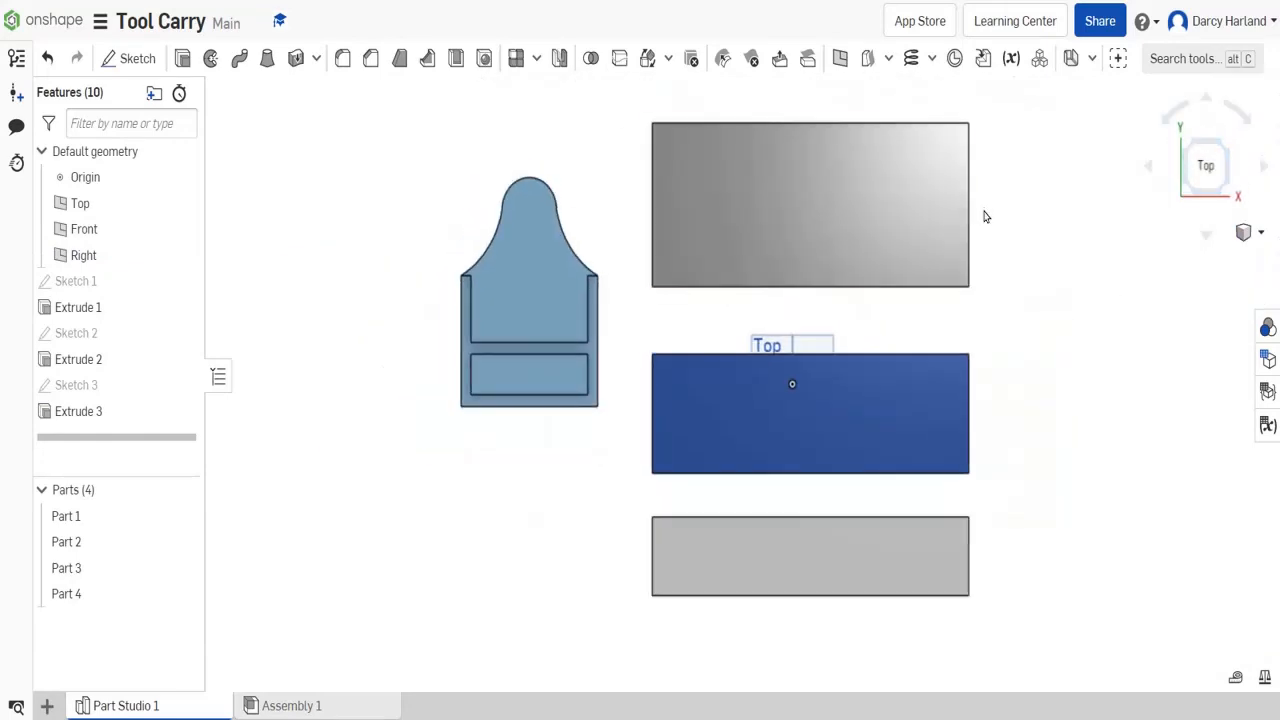
left_click(300, 706)
left_click(160, 58)
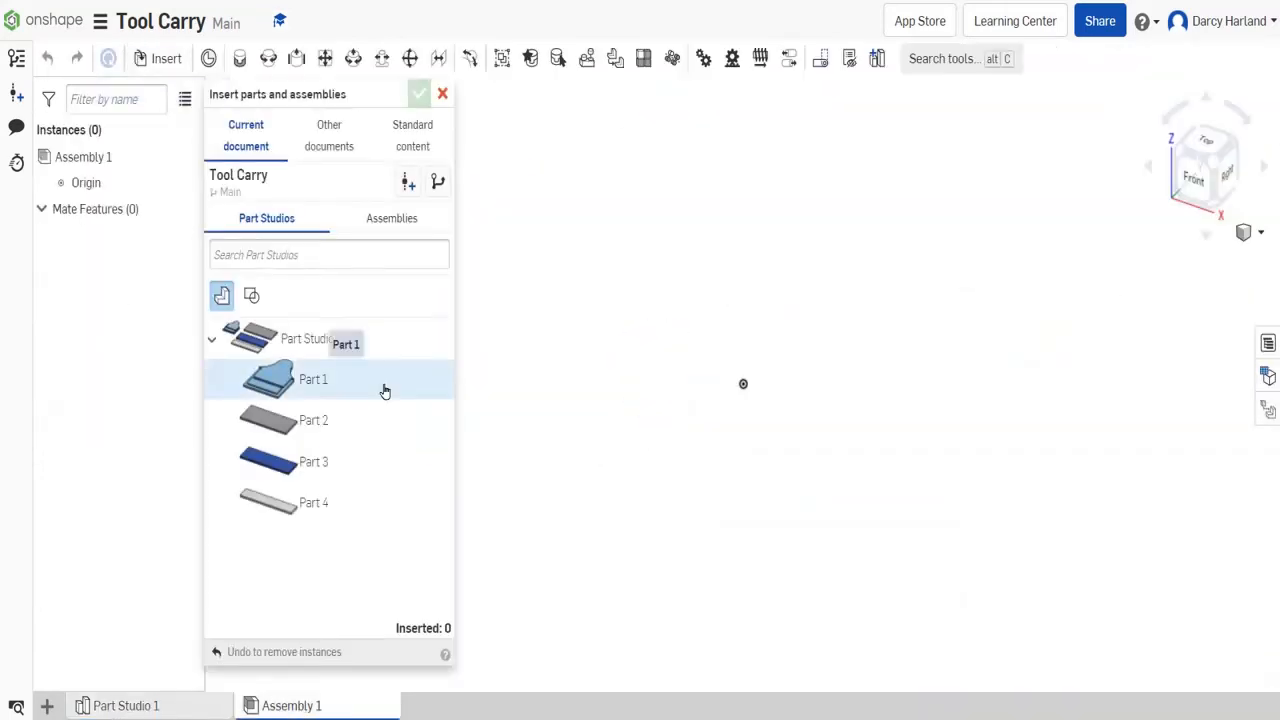
left_click(160, 703)
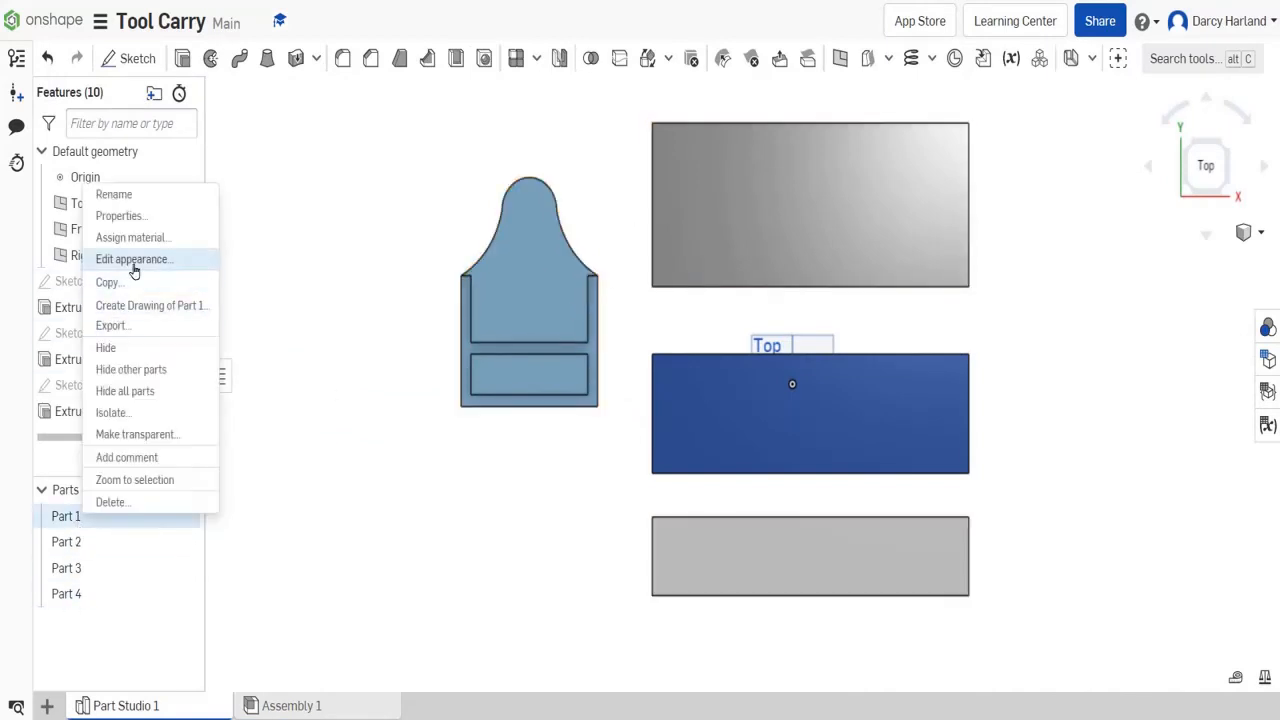
- Rename the grooved end panel as End and the largest board as Base
left_click(124, 196)
type("End")
key("Return")
right_click(100, 541)
left_click(160, 222)
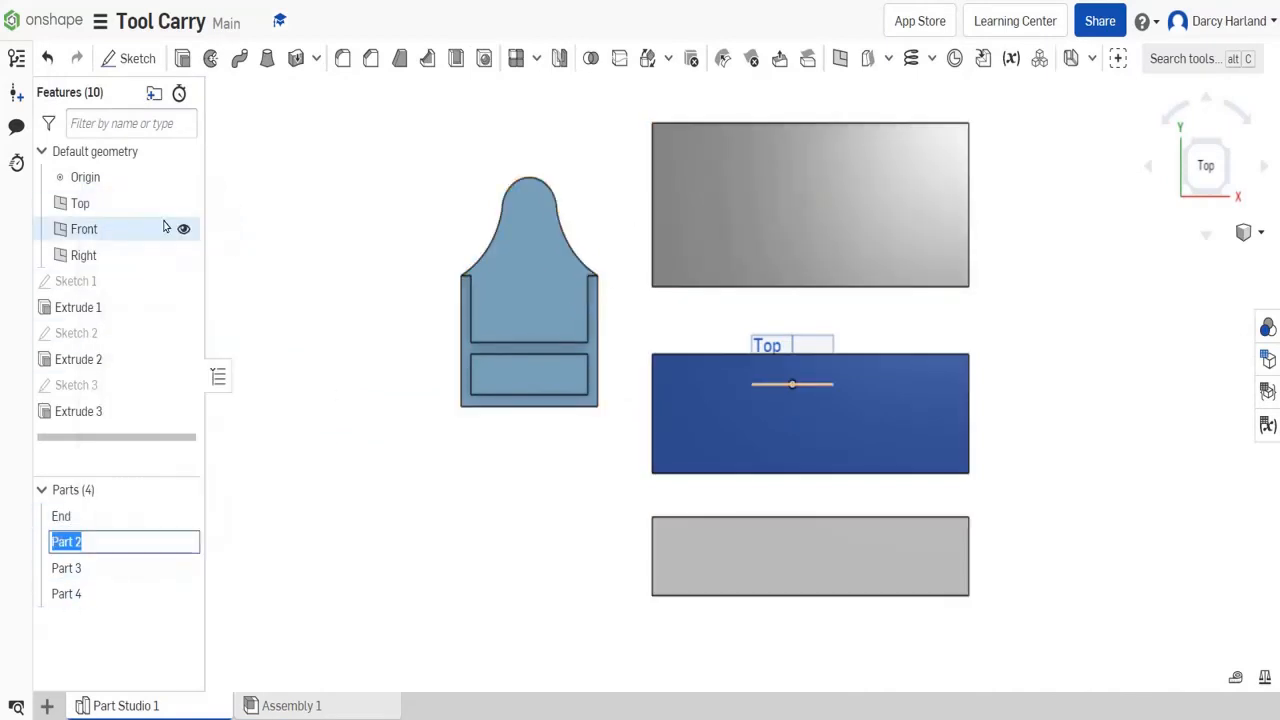
type("Base")
key("Return")
- Rename the blue middle board as Back and the narrowest board as Front
right_click(90, 568)
left_click(140, 248)
type("Back")
key("Return")
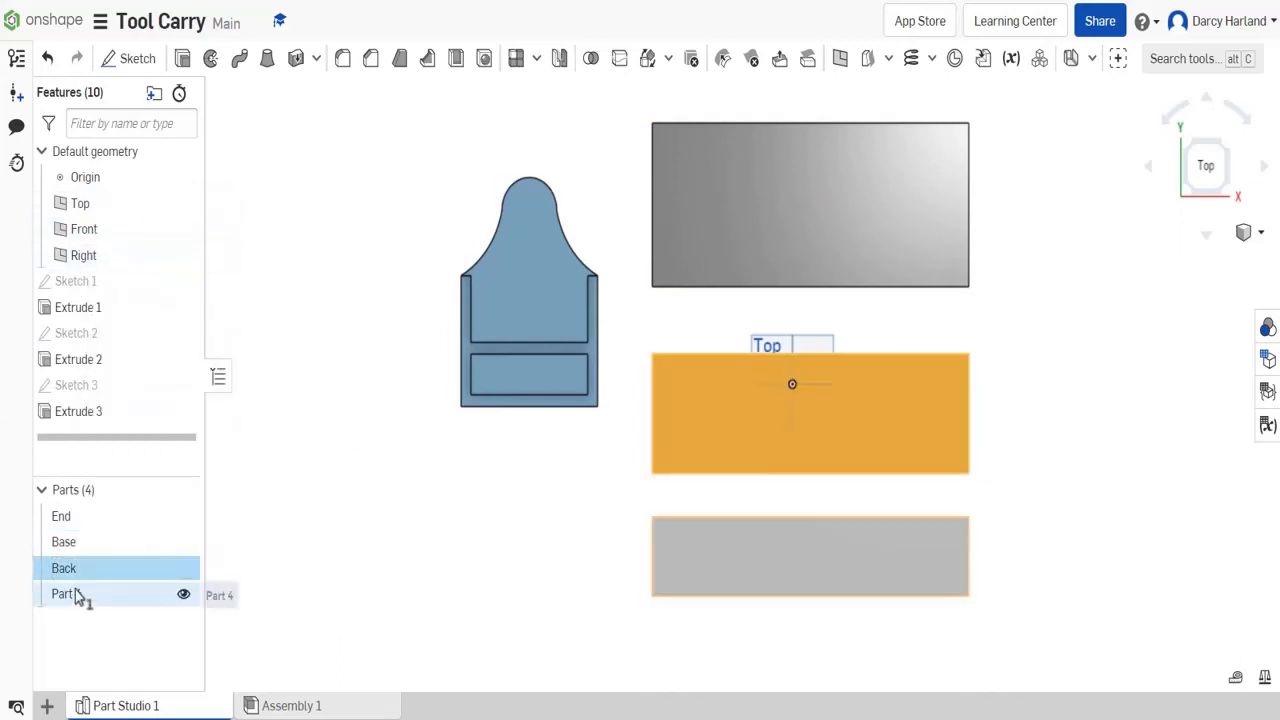
right_click(79, 592)
left_click(57, 597)
left_click(392, 636)
right_click(74, 592)
left_click(115, 274)
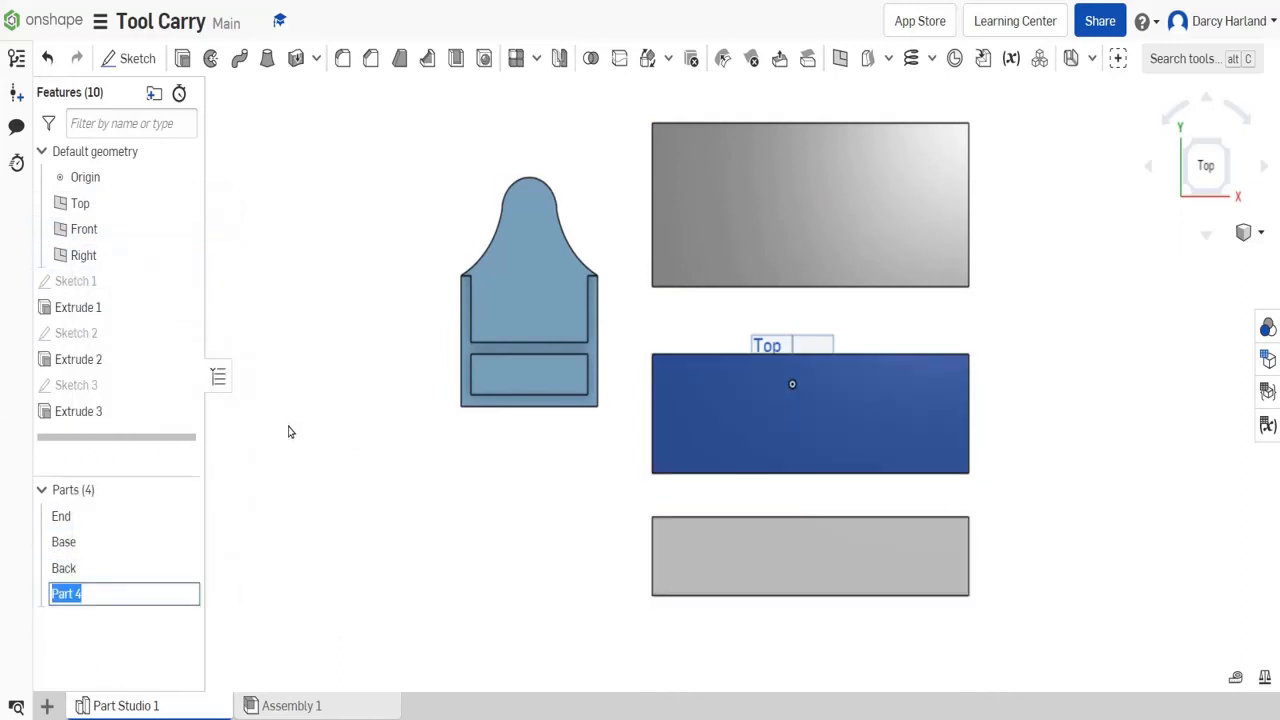
type("Front")
key("Return")
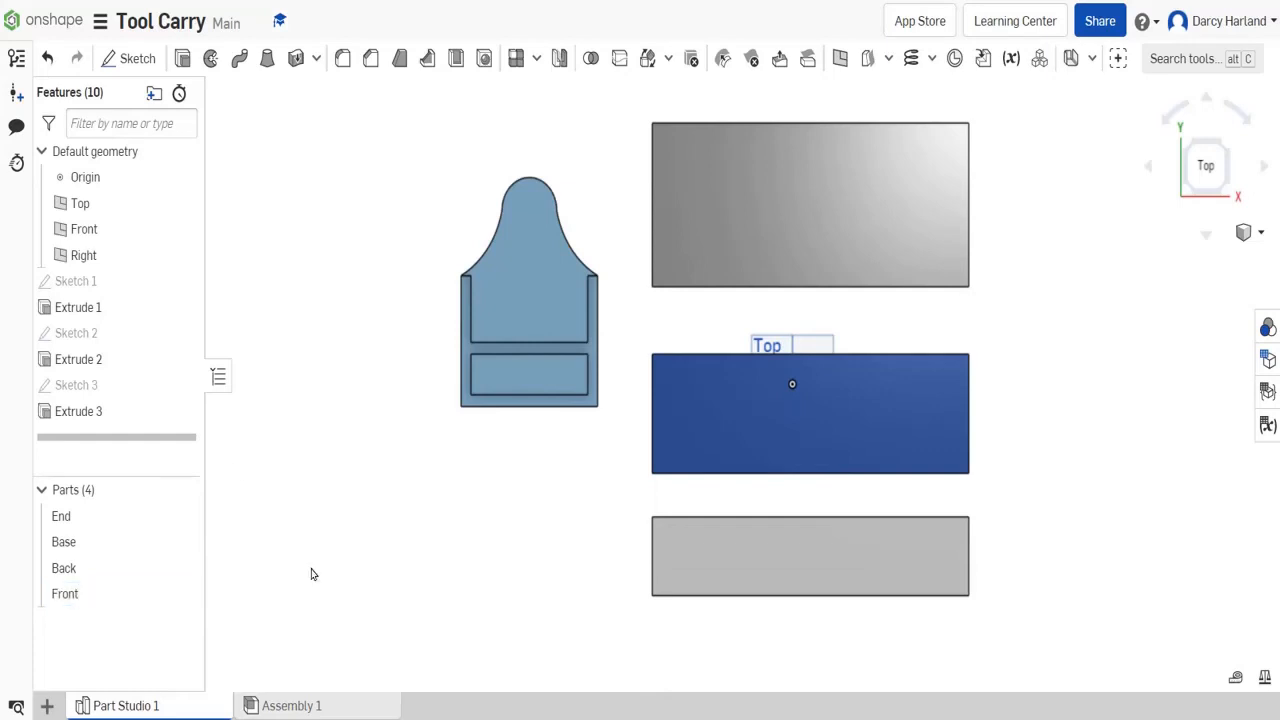
- Insert two End panels and one each of Front, Base and Back into Assembly 1
left_click(289, 706)
left_click(148, 58)
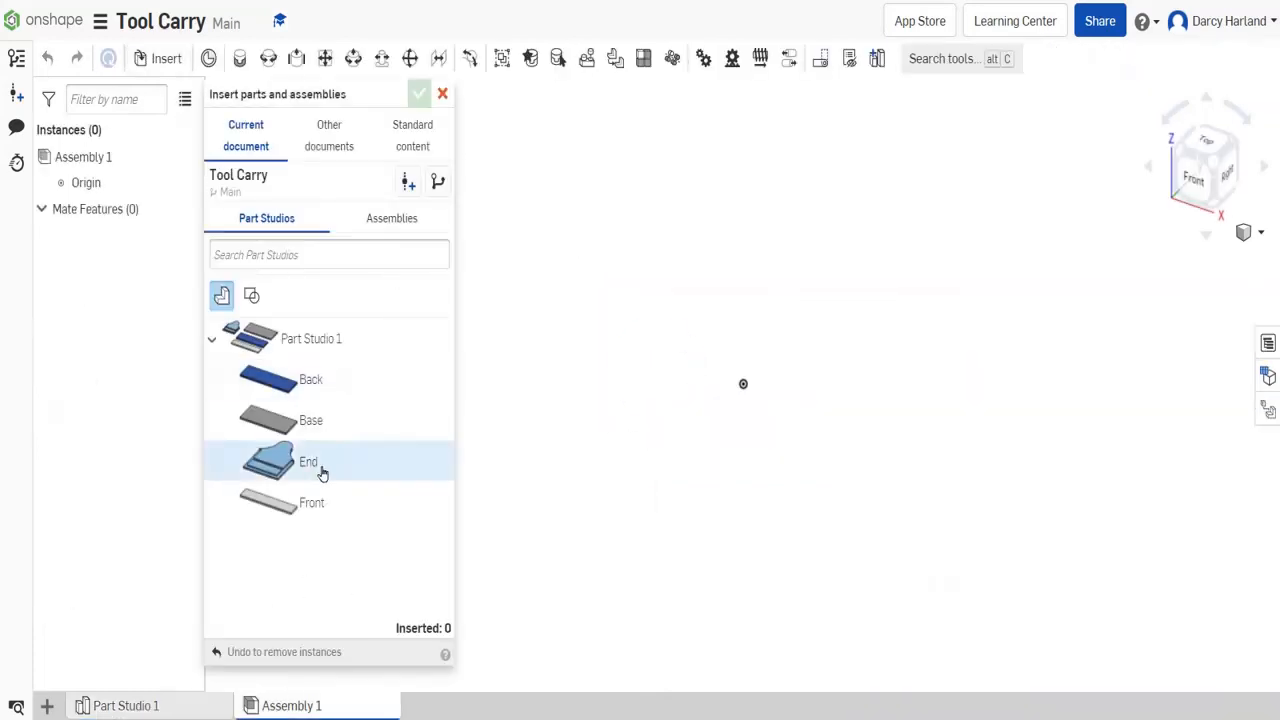
left_click(308, 462)
left_click(330, 466)
left_click(361, 500)
left_click(871, 303)
left_click(345, 421)
left_click(893, 180)
left_click(345, 380)
left_click(1057, 498)
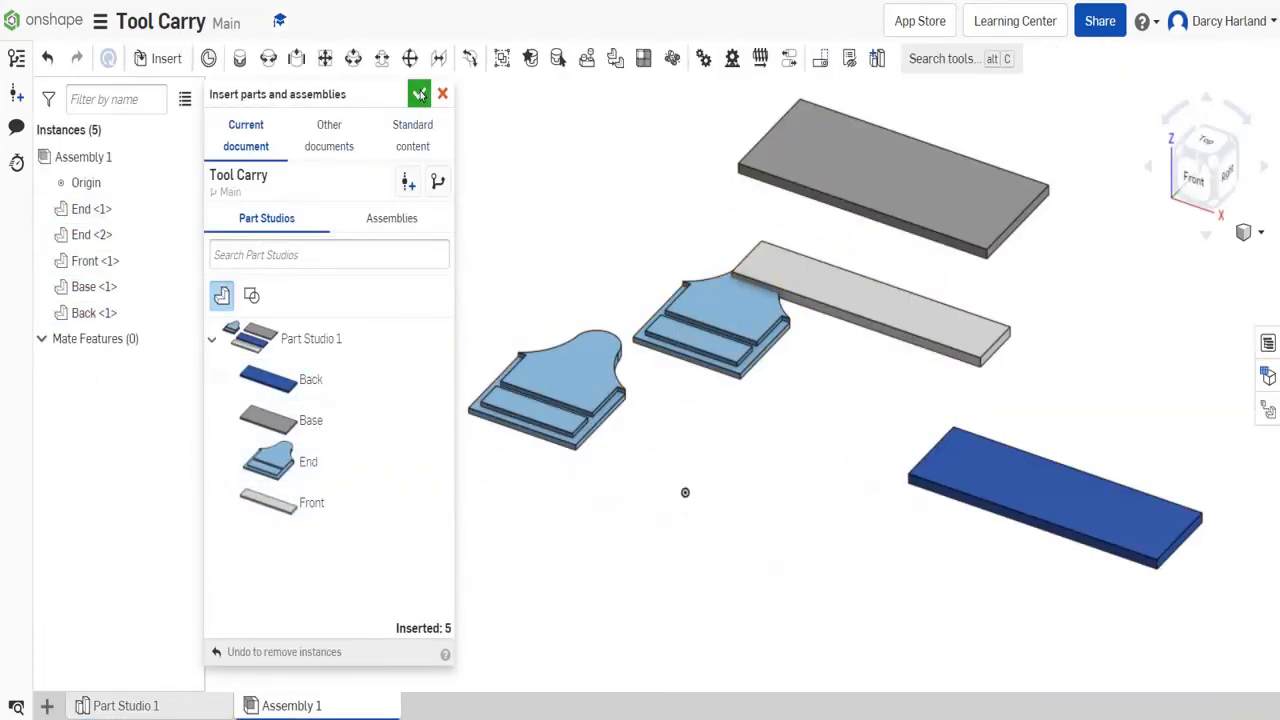
left_click(419, 94)
- Spread the inserted parts apart and place the Base board beside the first End panel
right_click_drag(580, 530, 749, 557)
left_click_drag(620, 335, 1064, 245)
left_click_drag(760, 317, 1064, 326)
left_click_drag(790, 207, 1091, 315)
left_click_drag(930, 495, 1146, 424)
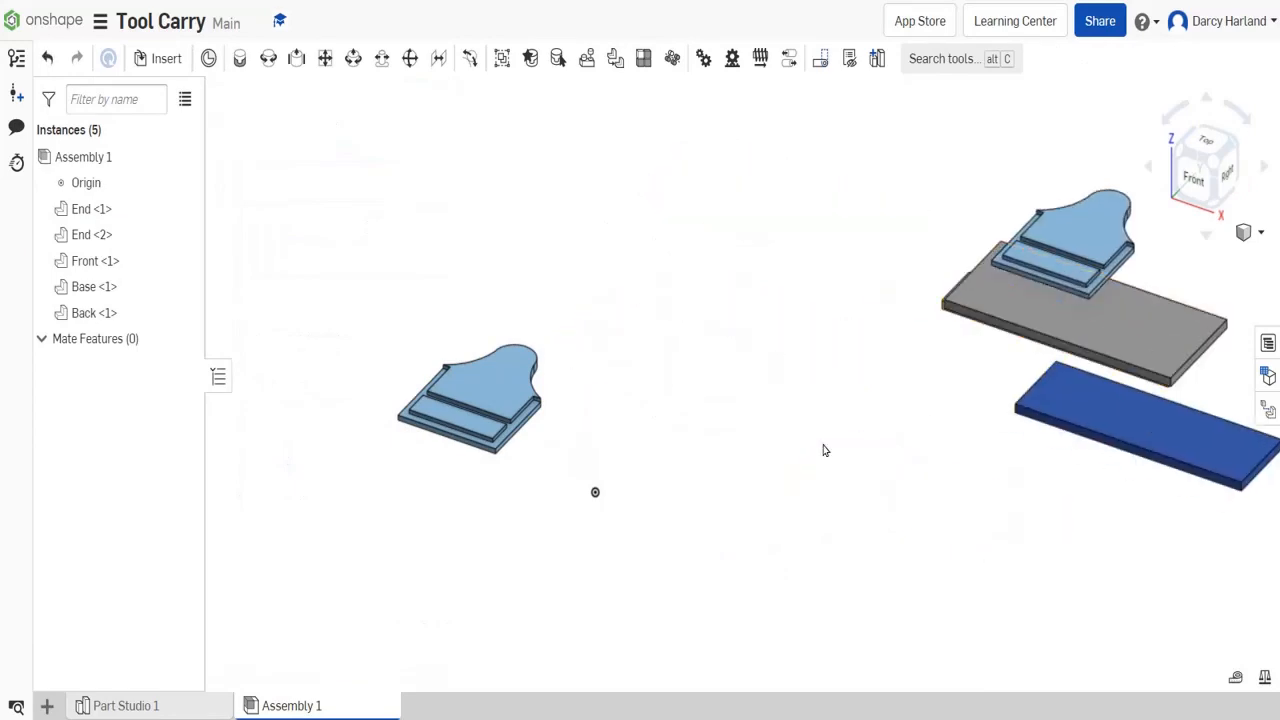
left_click_drag(1091, 315, 681, 496)
- Fasten the Base board's end to the first End panel's bottom groove, reorienting the board to line up with it
left_click(240, 59)
scroll(792, 539, "up", 10)
left_click(752, 562)
scroll(752, 562, "down", 10)
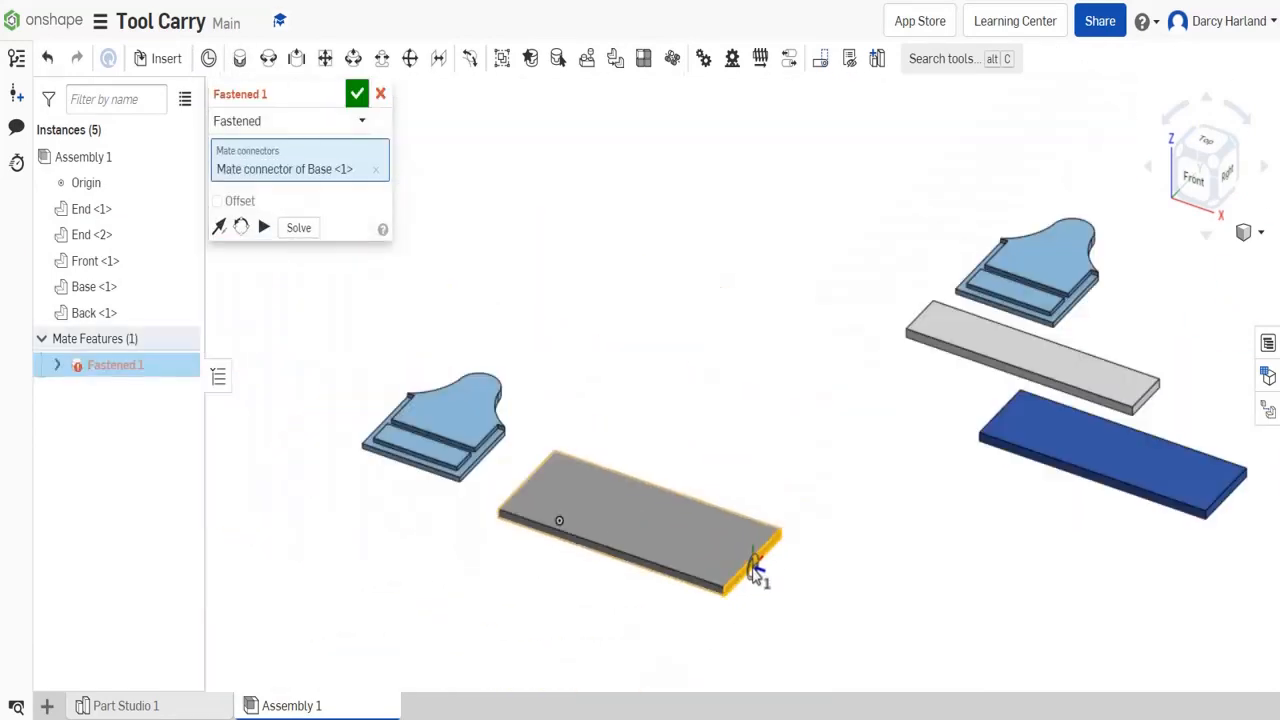
scroll(396, 455, "up", 7)
scroll(527, 497, "up", 3)
left_click(526, 523)
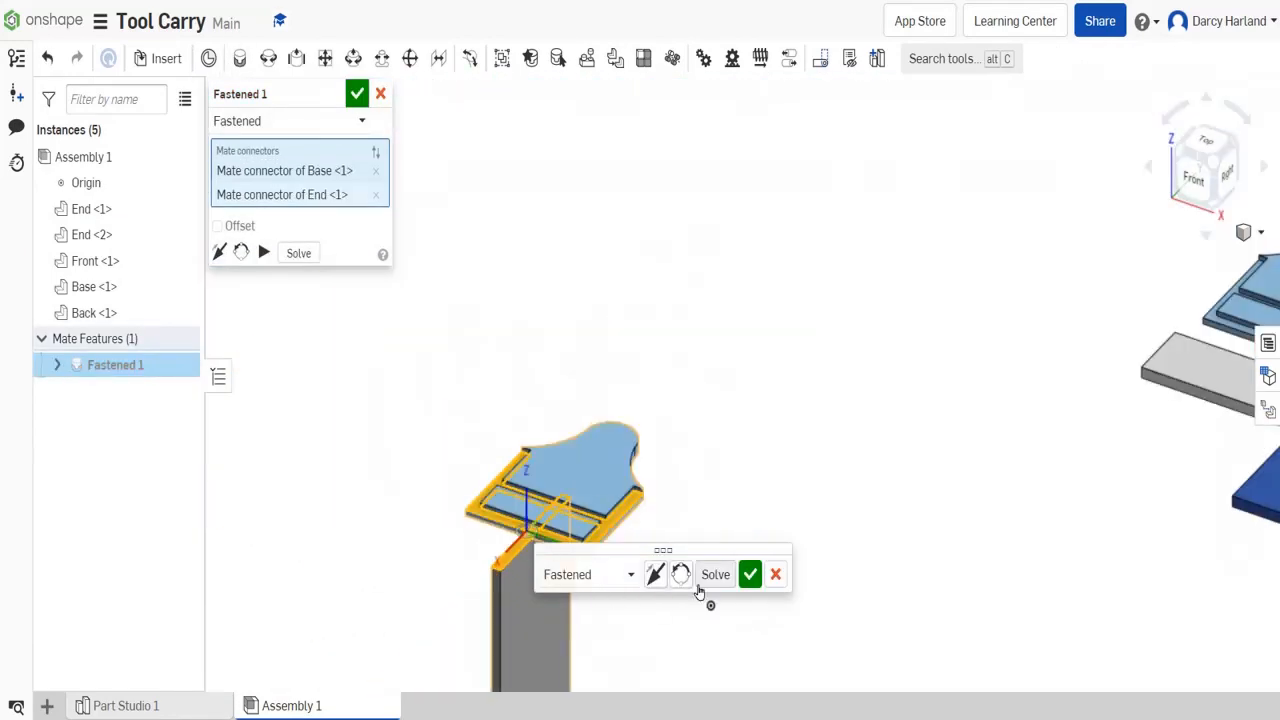
scroll(545, 625, "up", 10)
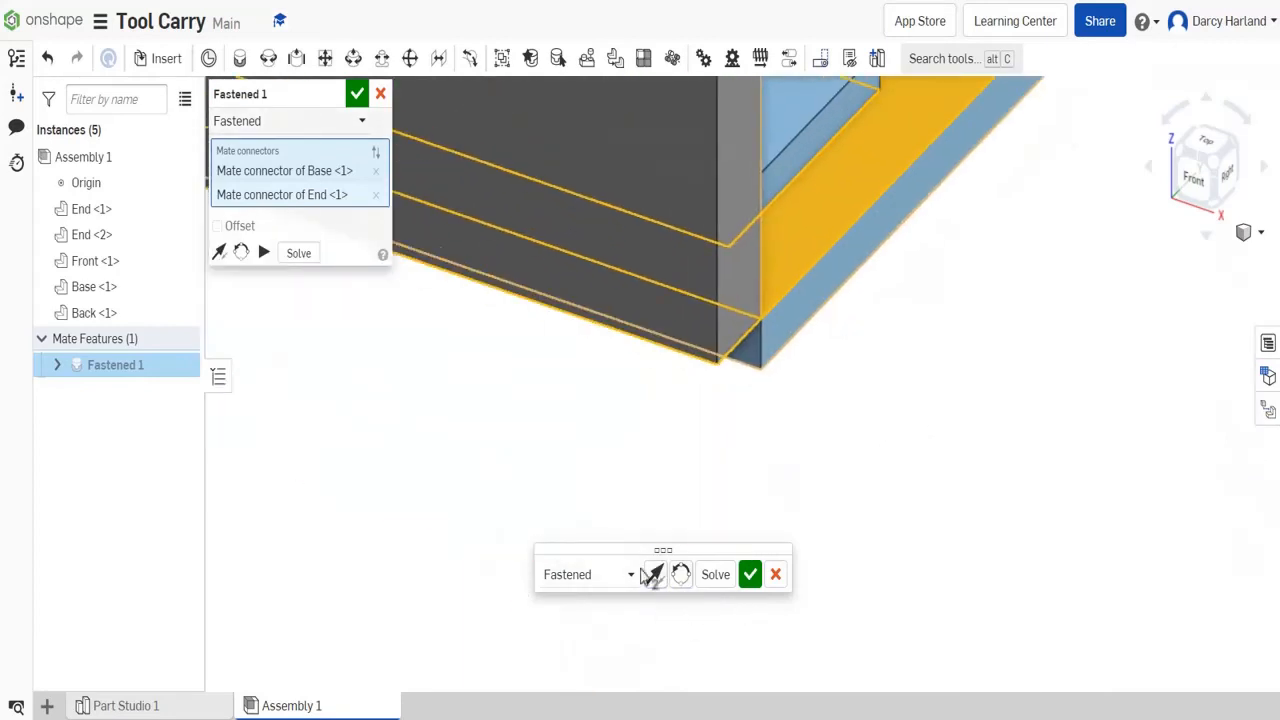
left_click(679, 574)
left_click(679, 574)
left_click(750, 574)
left_click(1177, 161)
key("Escape")
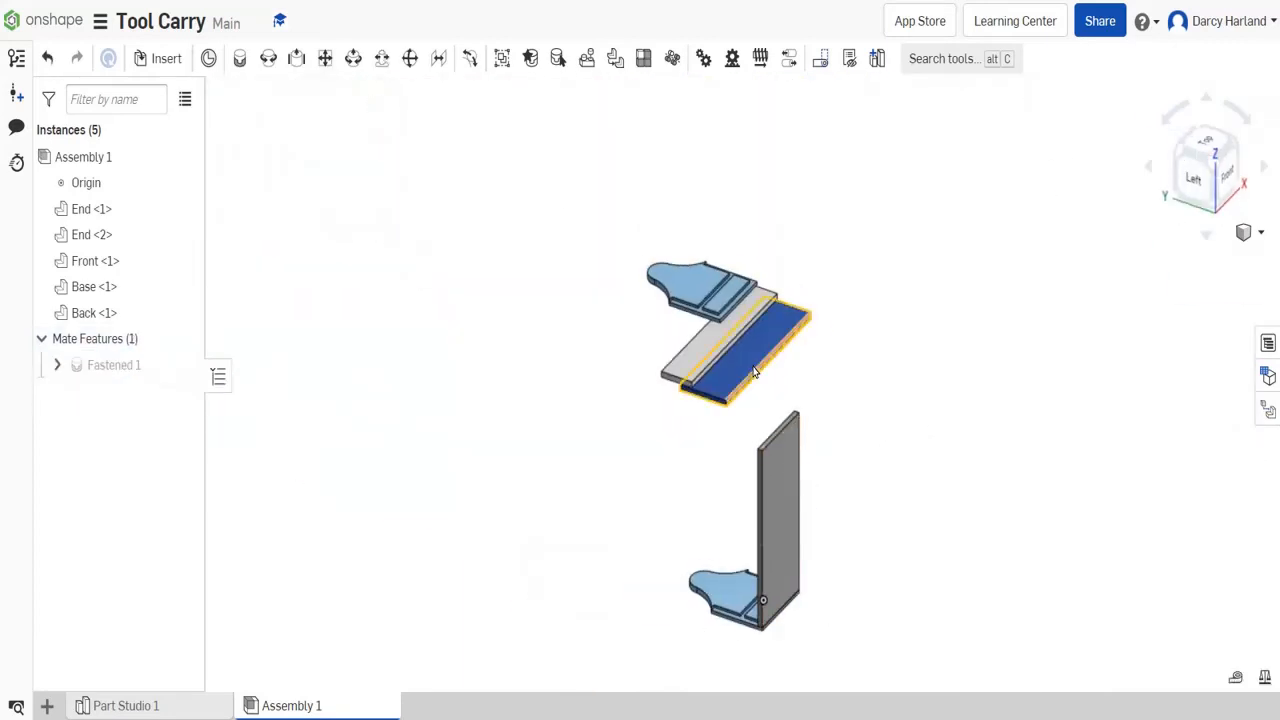
- Rotate the joined Base and End by 90 degrees so the Base lies flat, clear of the loose parts
left_click(780, 457)
left_click_drag(729, 431, 790, 384)
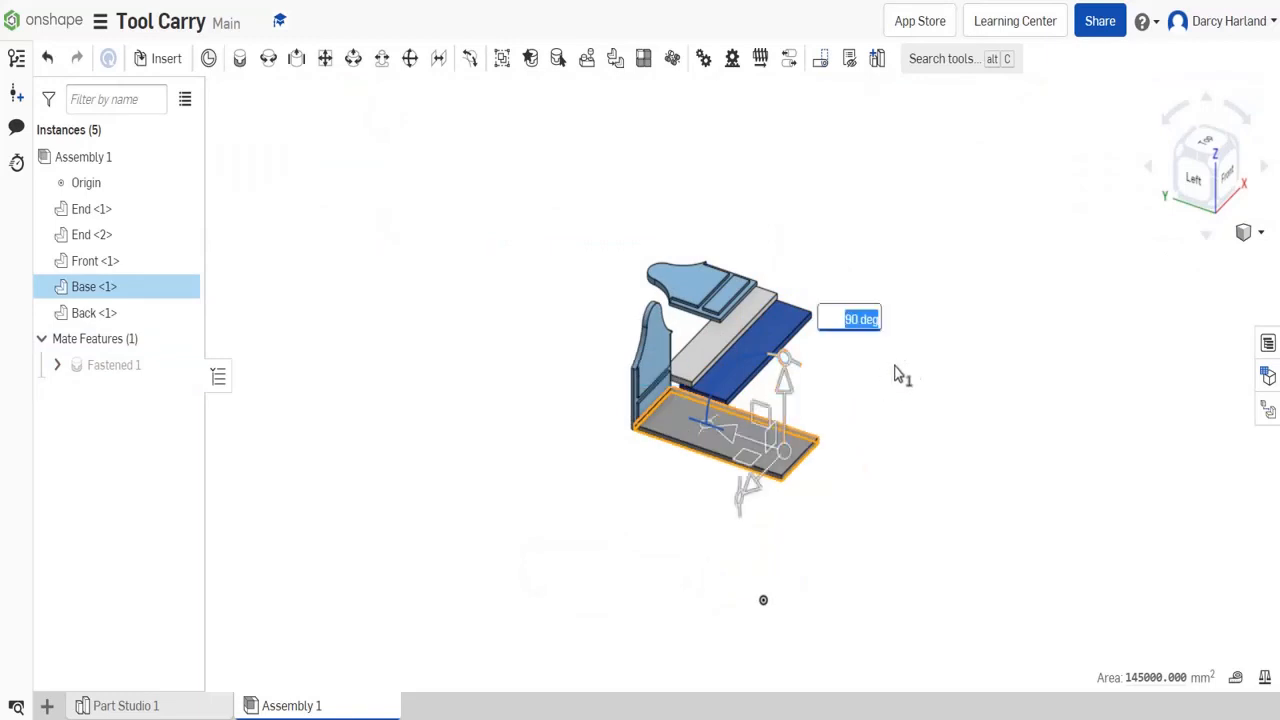
left_click(896, 368)
left_click_drag(689, 442, 668, 558)
- Start a Fastened mate and try a lower point on the blue Back board's end as its first connector
left_click(1230, 141)
scroll(416, 367, "up", 6)
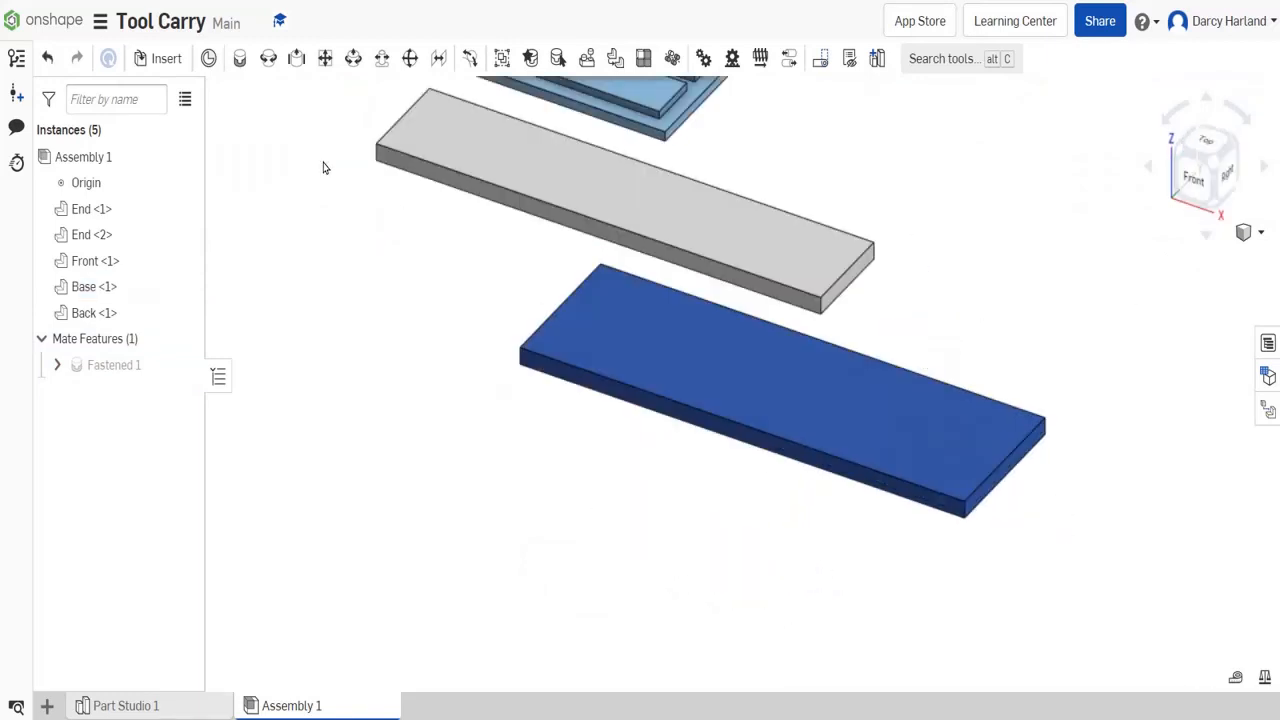
left_click(240, 58)
scroll(1024, 459, "up", 5)
left_click(956, 508)
scroll(960, 515, "down", 5)
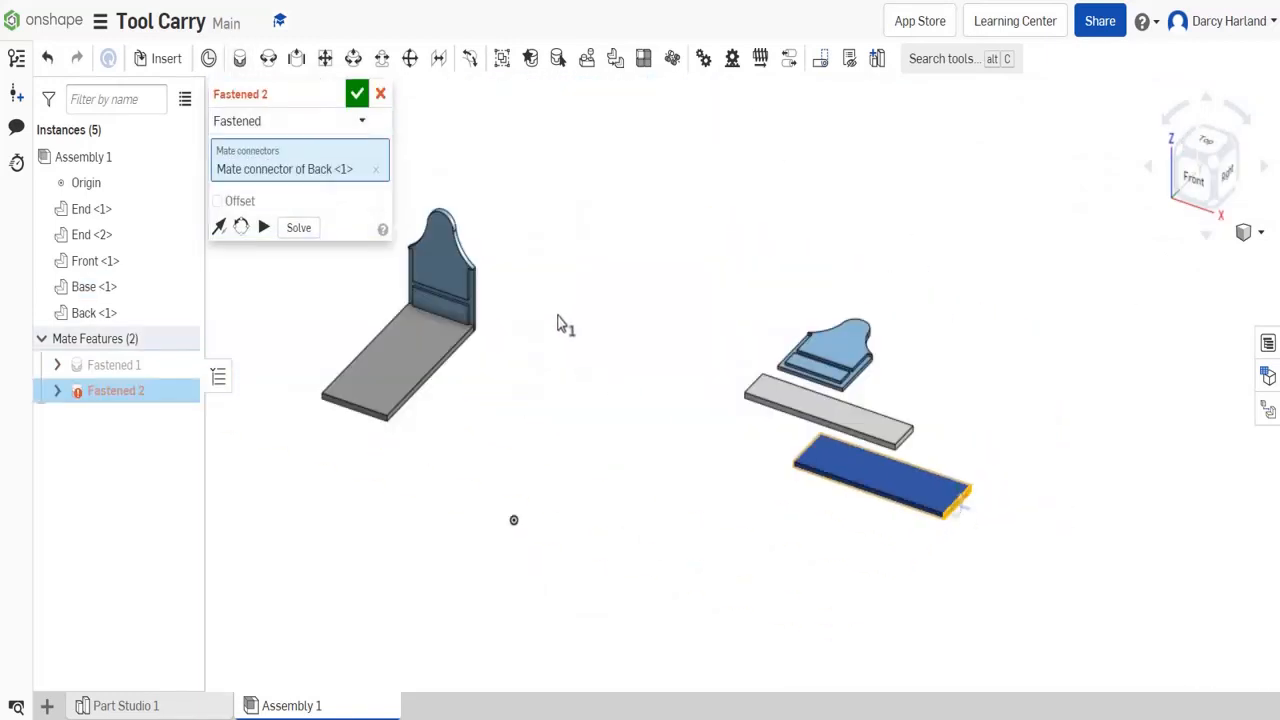
scroll(449, 308, "up", 5)
scroll(650, 322, "down", 5)
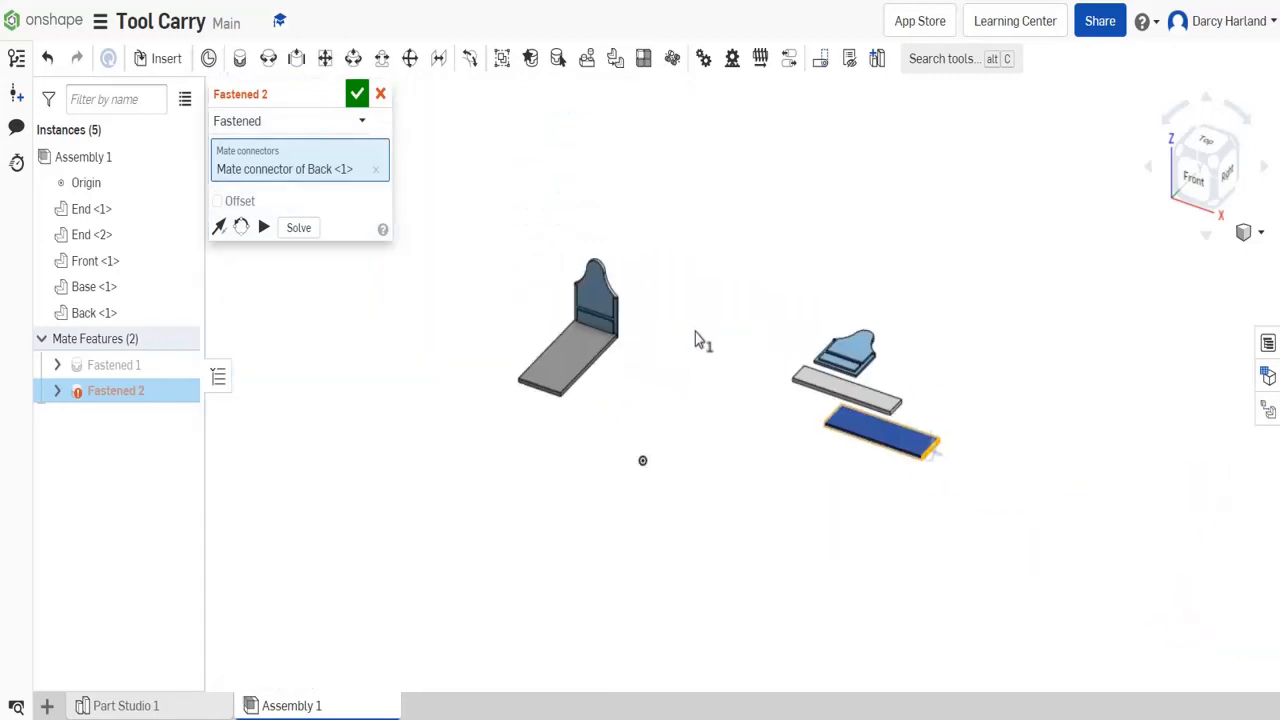
scroll(935, 450, "up", 6)
left_click(376, 170)
scroll(965, 385, "up", 2)
scroll(937, 392, "up", 2)
left_click(951, 402)
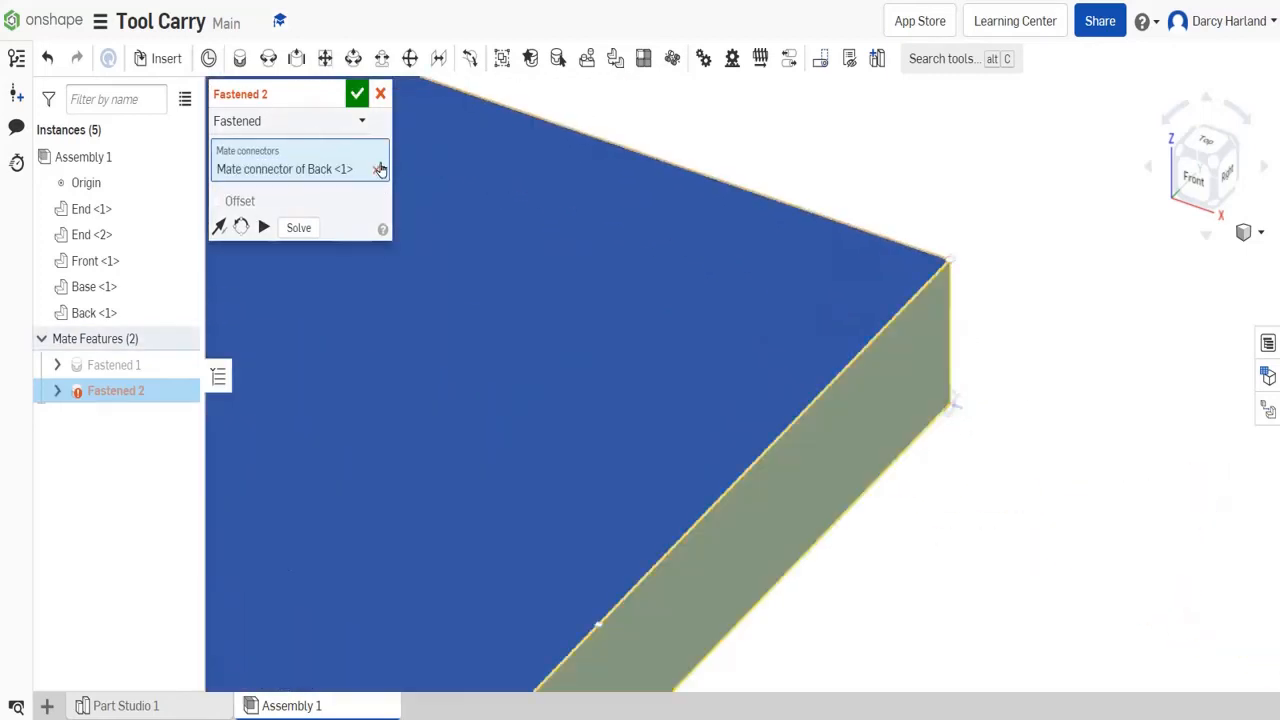
- Replace the connector with the Back board's upper end corner and fasten it to the first End panel's side groove
left_click(378, 169)
left_click(950, 260)
scroll(950, 260, "down", 7)
scroll(850, 185, "up", 8)
left_click(826, 390)
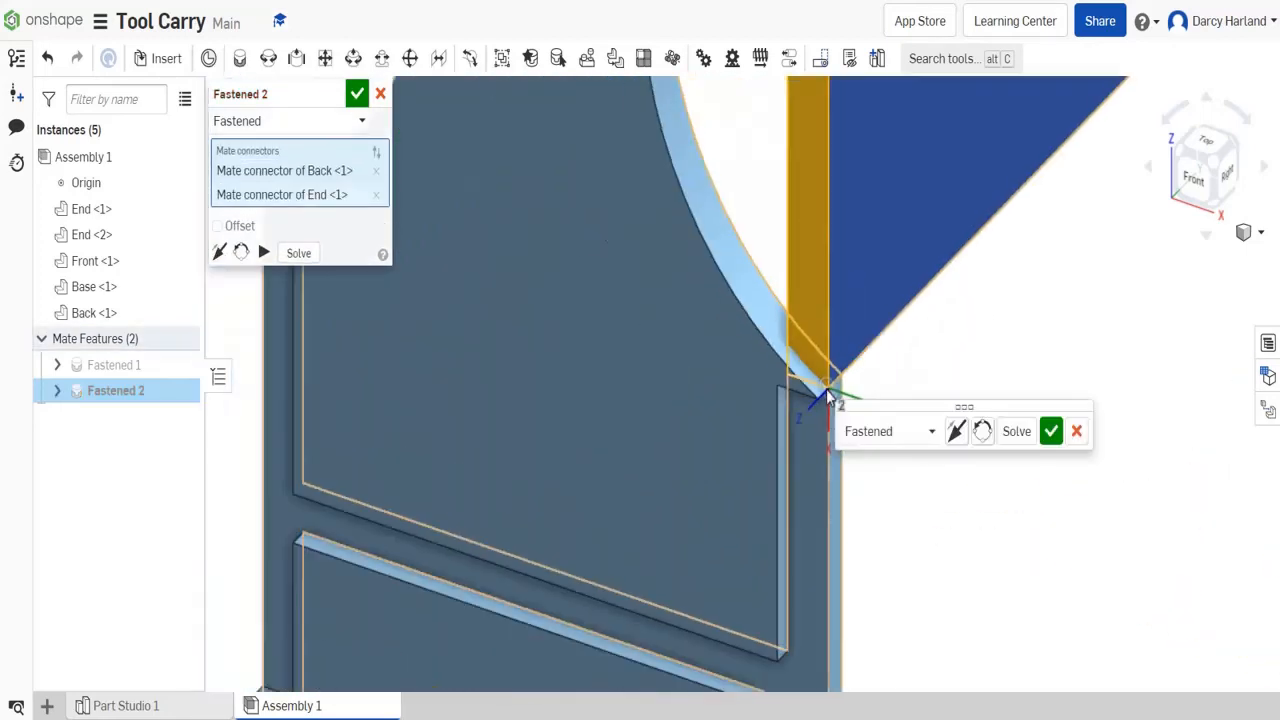
scroll(826, 392, "down", 5)
left_click(1051, 431)
- Fasten the Front board's end to the top of the first End panel's other side groove, reorienting it to stand upright
scroll(822, 394, "up", 7)
scroll(920, 368, "down", 7)
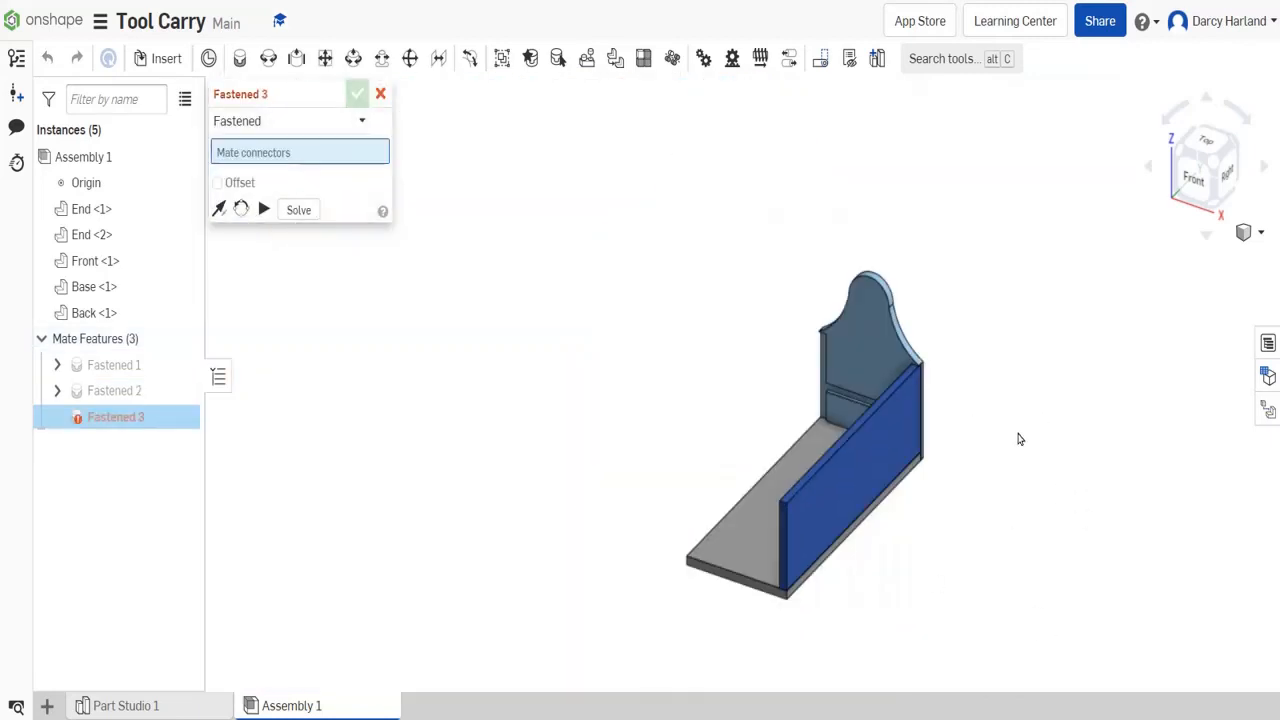
left_click(1194, 180)
middle_click_drag(988, 543, 933, 250)
scroll(933, 250, "up", 5)
scroll(1047, 528, "down", 7)
left_click(1188, 149)
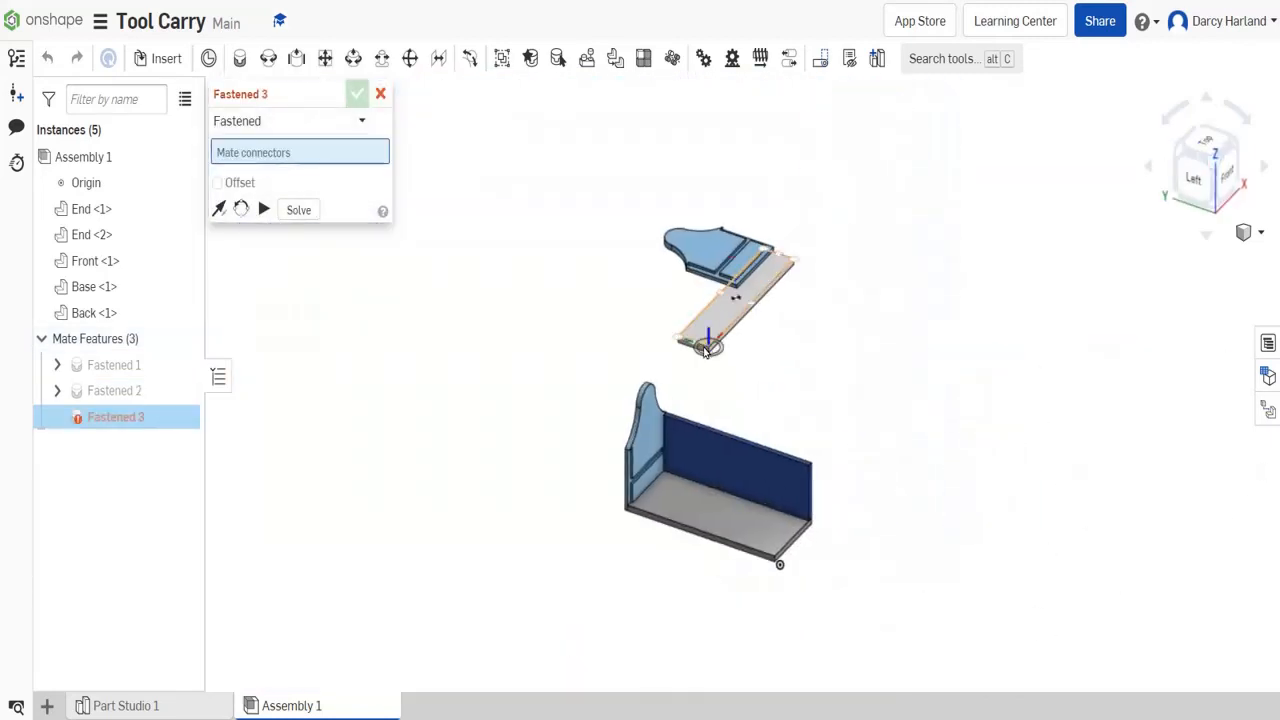
scroll(683, 343, "up", 7)
left_click(583, 311)
scroll(583, 311, "down", 7)
scroll(573, 413, "up", 8)
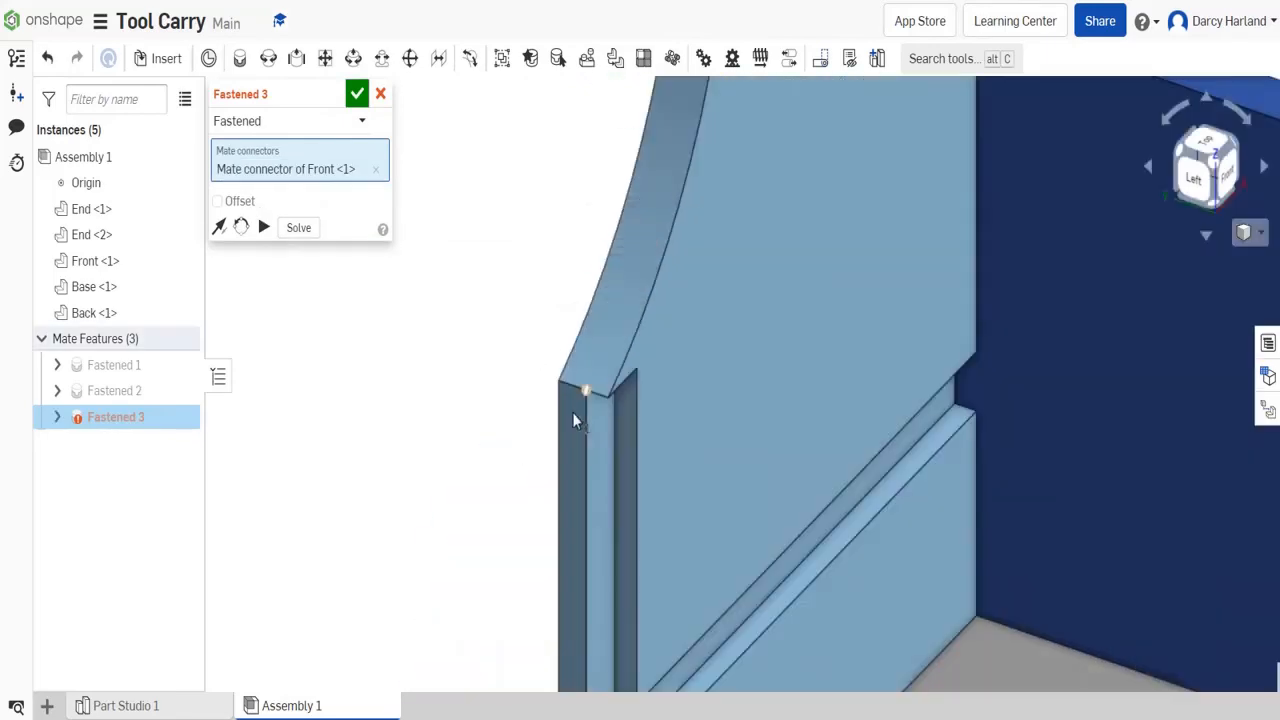
left_click(609, 337)
scroll(609, 338, "down", 4)
left_click(768, 386)
left_click(834, 381)
- Fasten the second End panel's bottom groove to the free end of the Base board, rotating the panel upright
scroll(850, 325, "down", 6)
scroll(320, 525, "down", 4)
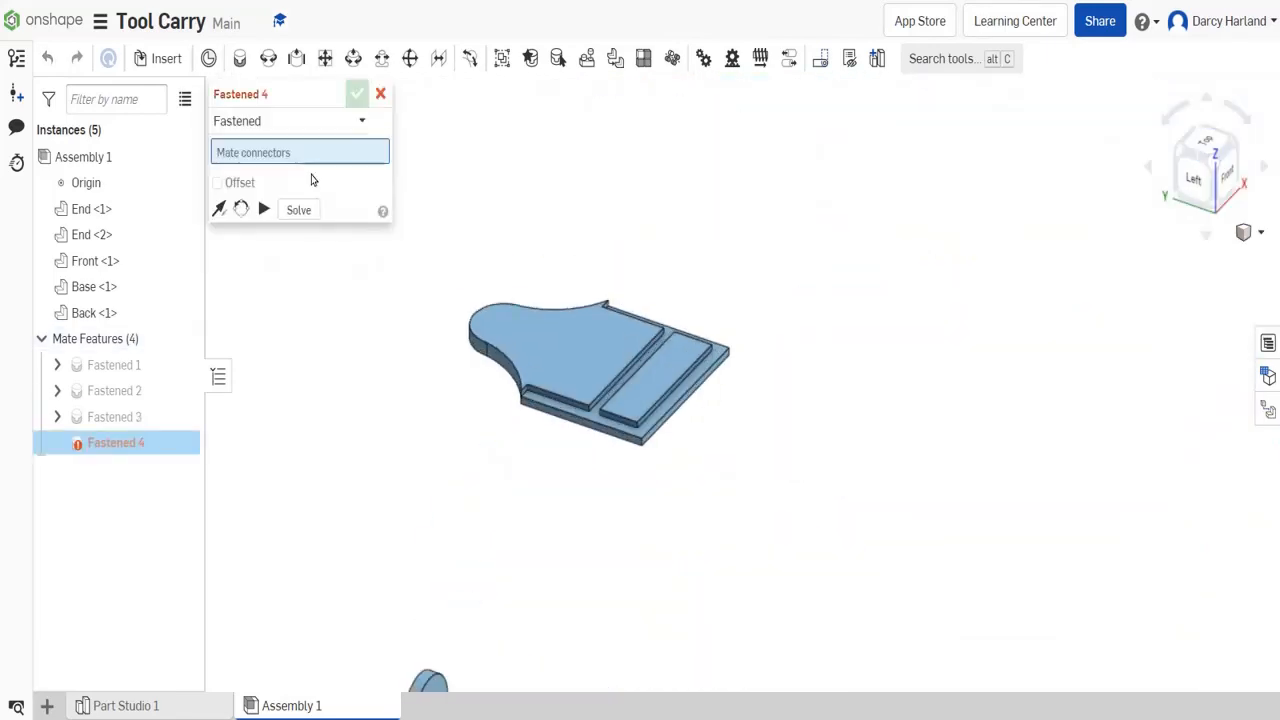
scroll(598, 319, "up", 5)
scroll(860, 545, "up", 5)
left_click(842, 612)
scroll(826, 463, "down", 6)
scroll(686, 457, "up", 6)
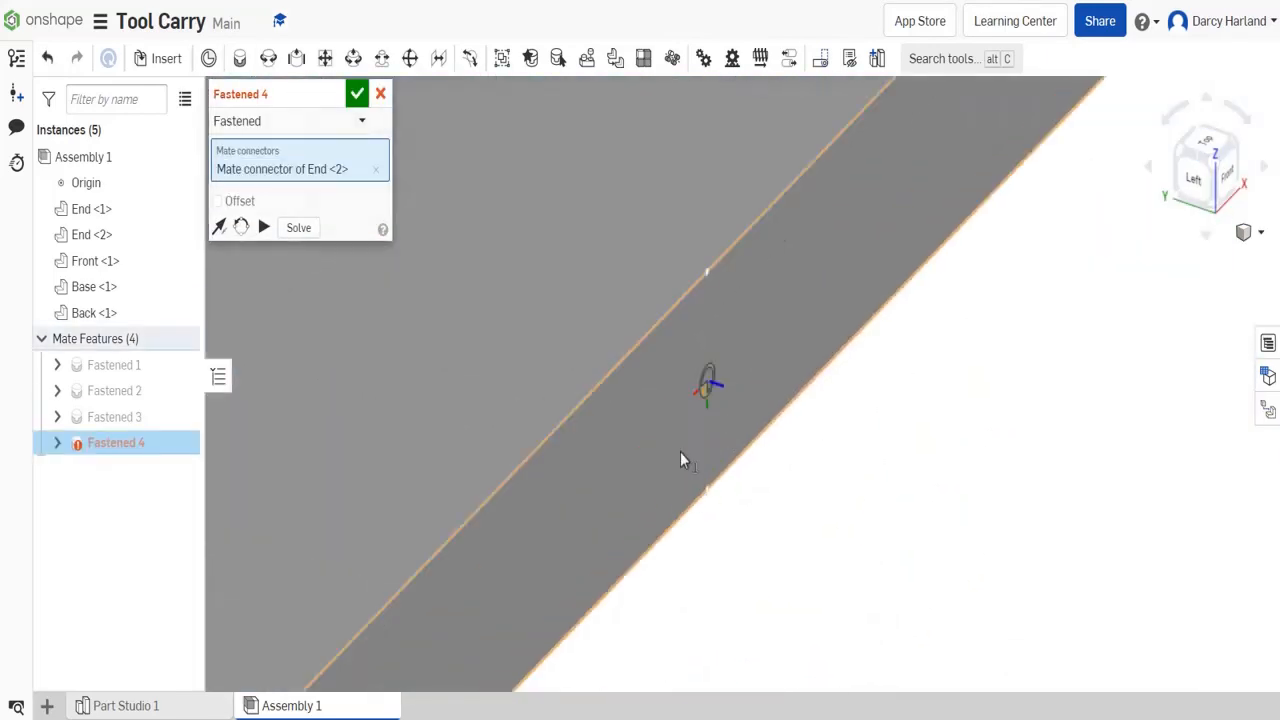
left_click(681, 453)
scroll(681, 453, "down", 5)
left_click(870, 531)
left_click(870, 540)
left_click(940, 531)
scroll(895, 330, "down", 5)
scroll(638, 248, "up", 10)
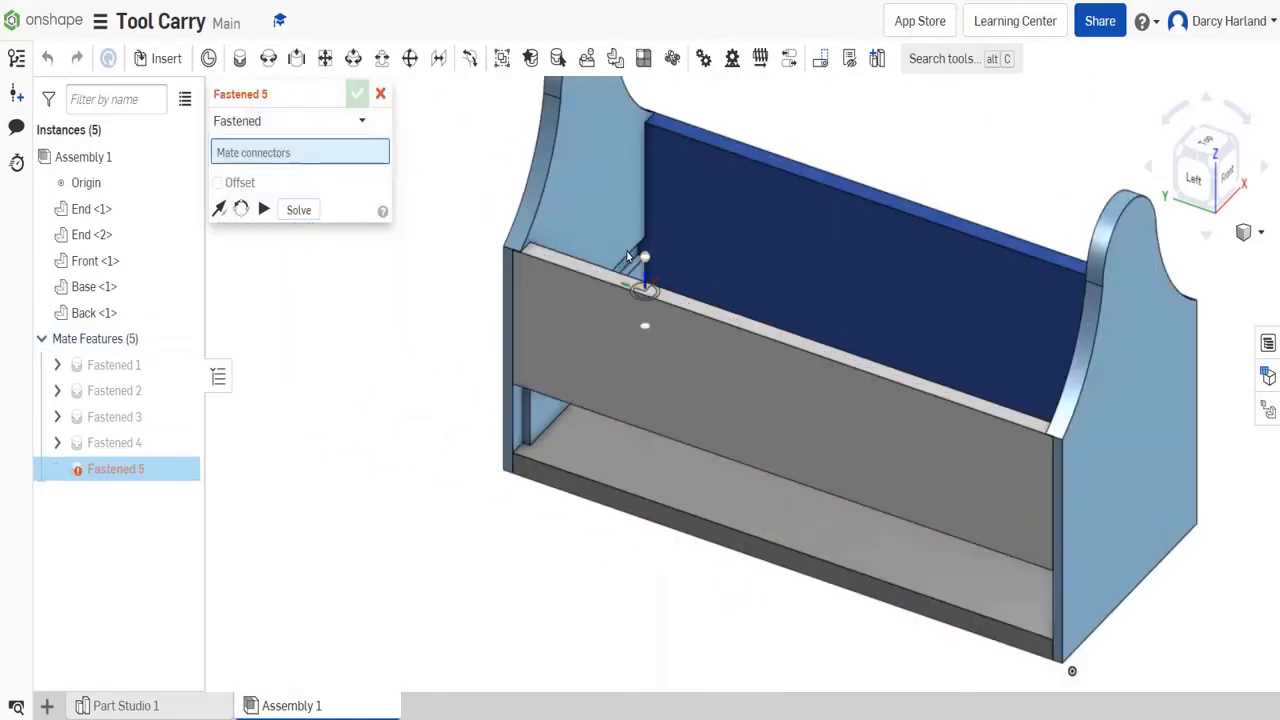
scroll(634, 235, "down", 4)
key("Escape")
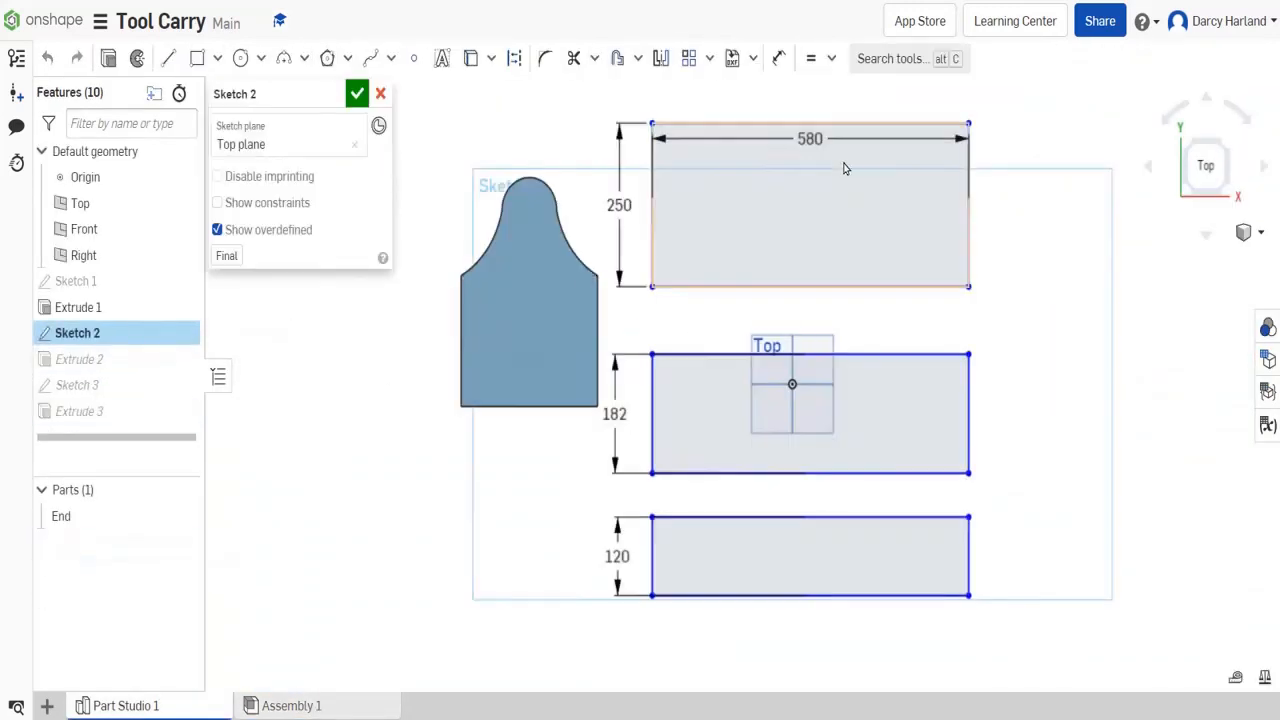
- Add a 580 by 214 mm rectangle below the 120 mm one in Sketch 2 of Part Studio 1
middle_click_drag(845, 168, 652, 204)
scroll(656, 204, "down", 3)
middle_click_drag(603, 477, 625, 374)
left_click(197, 58)
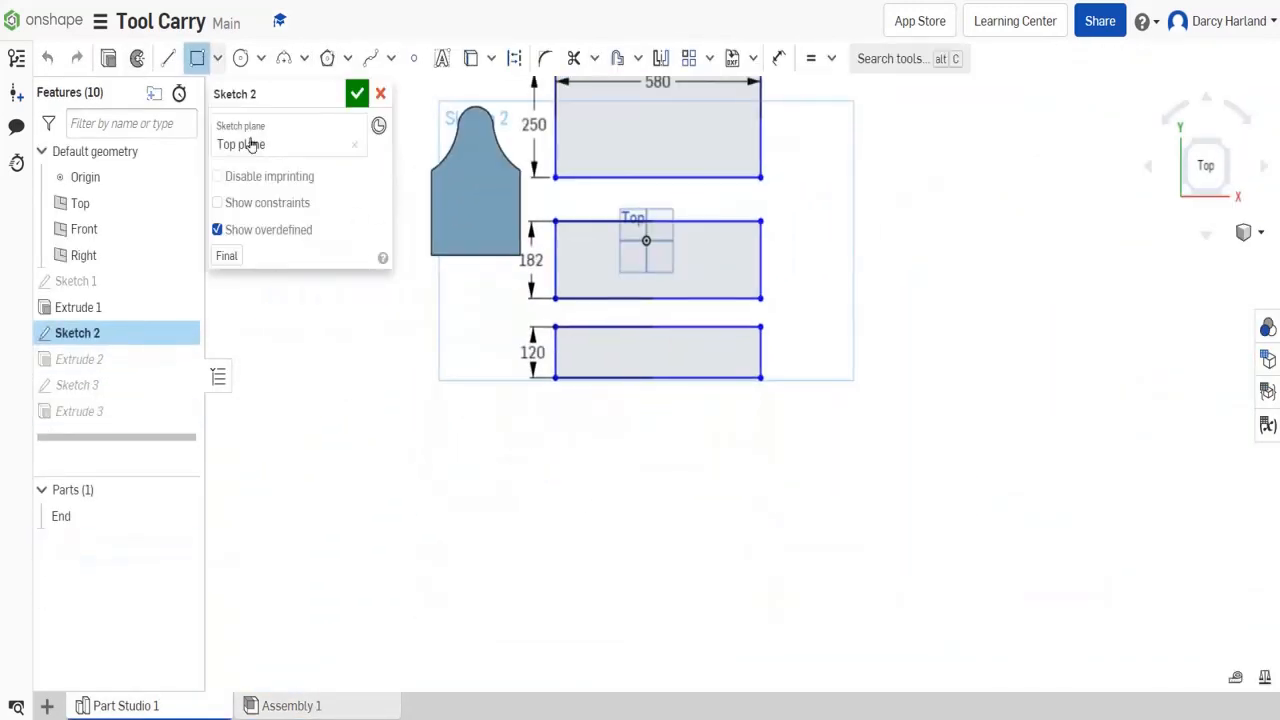
left_click(555, 445)
left_click(761, 506)
middle_click_drag(648, 91, 646, 223)
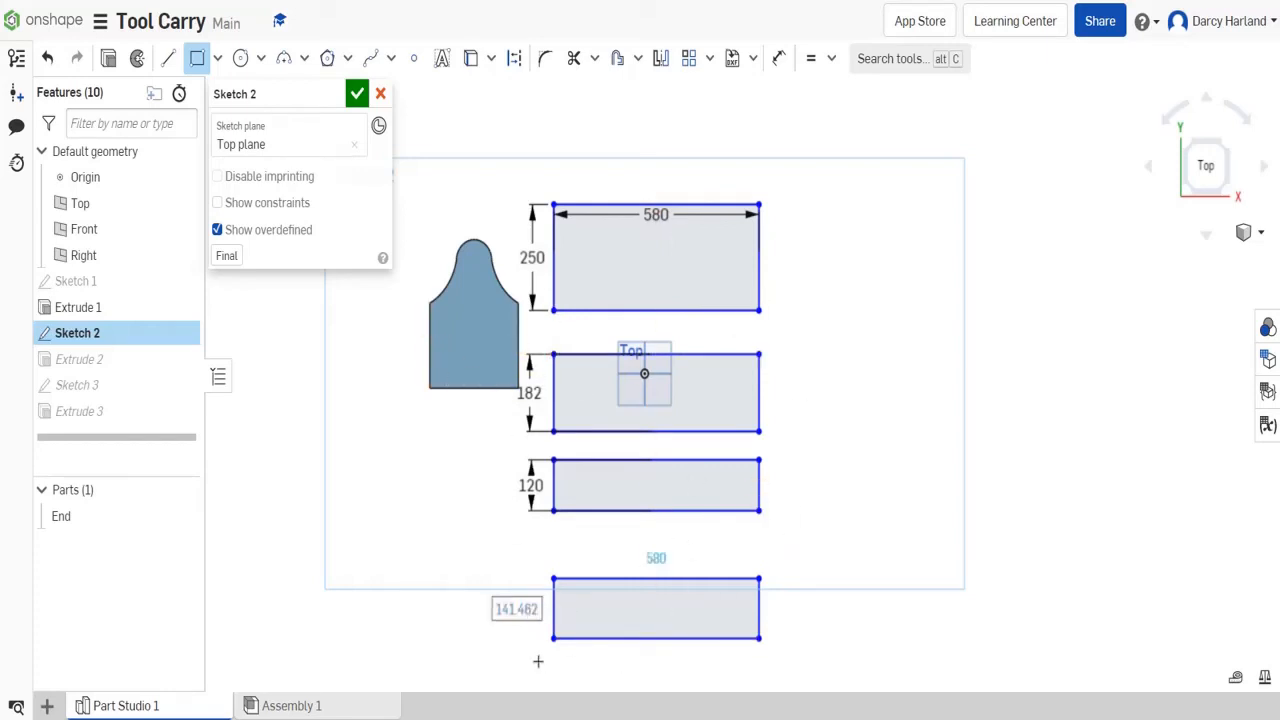
double_click(520, 608)
type("214")
key("Return")
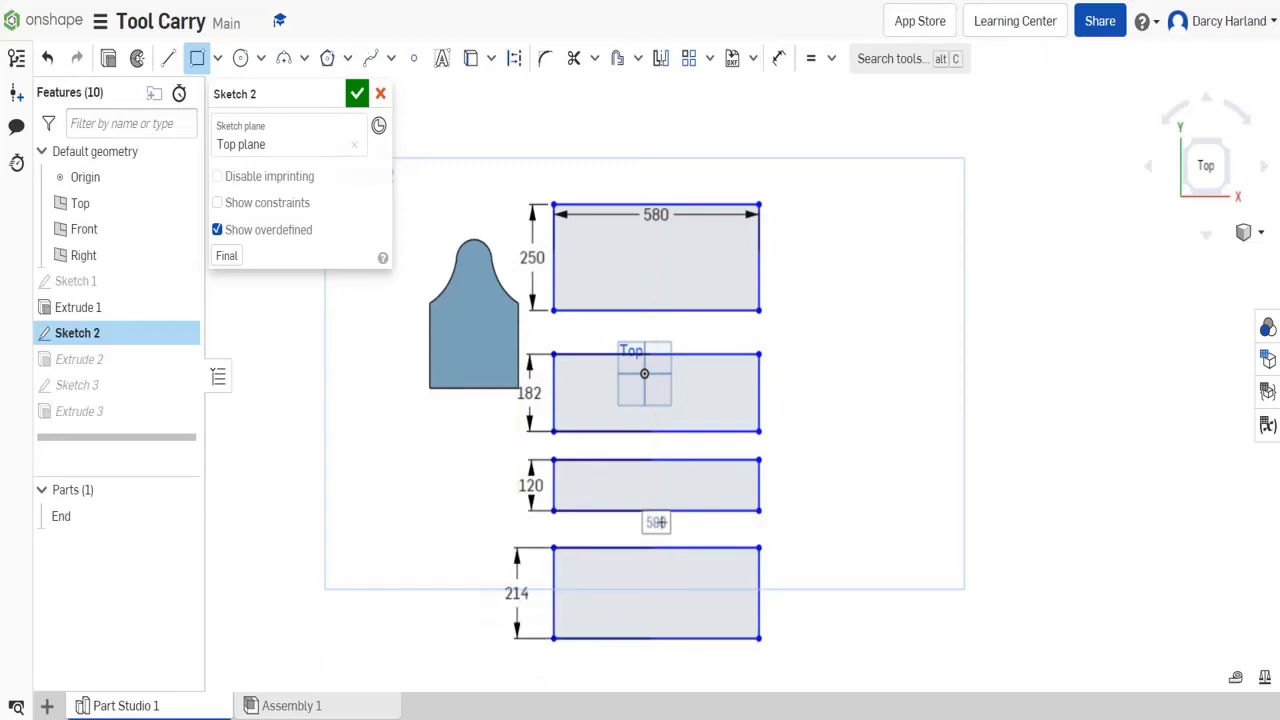
left_click(357, 93)
- Include the new rectangle in the 18 mm board extrusion and rename the resulting part as Middle
double_click(90, 359)
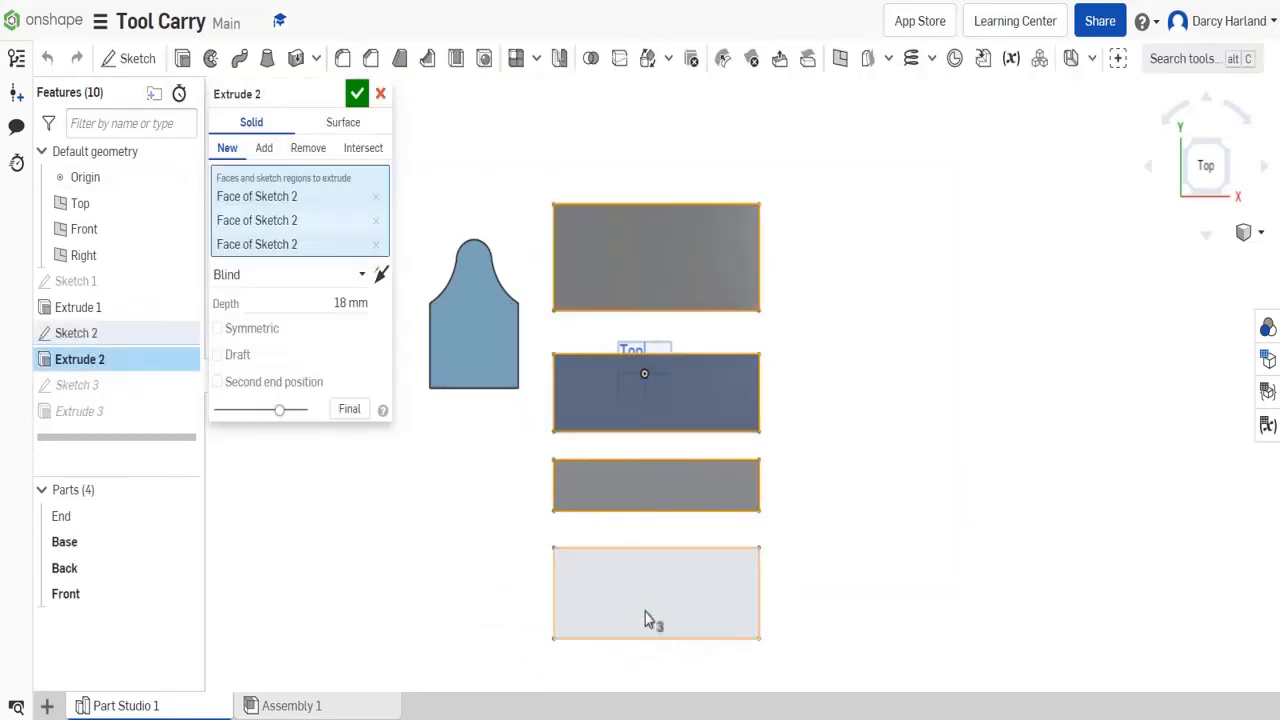
left_click(357, 93)
right_click(63, 617)
left_click(105, 294)
type("M")
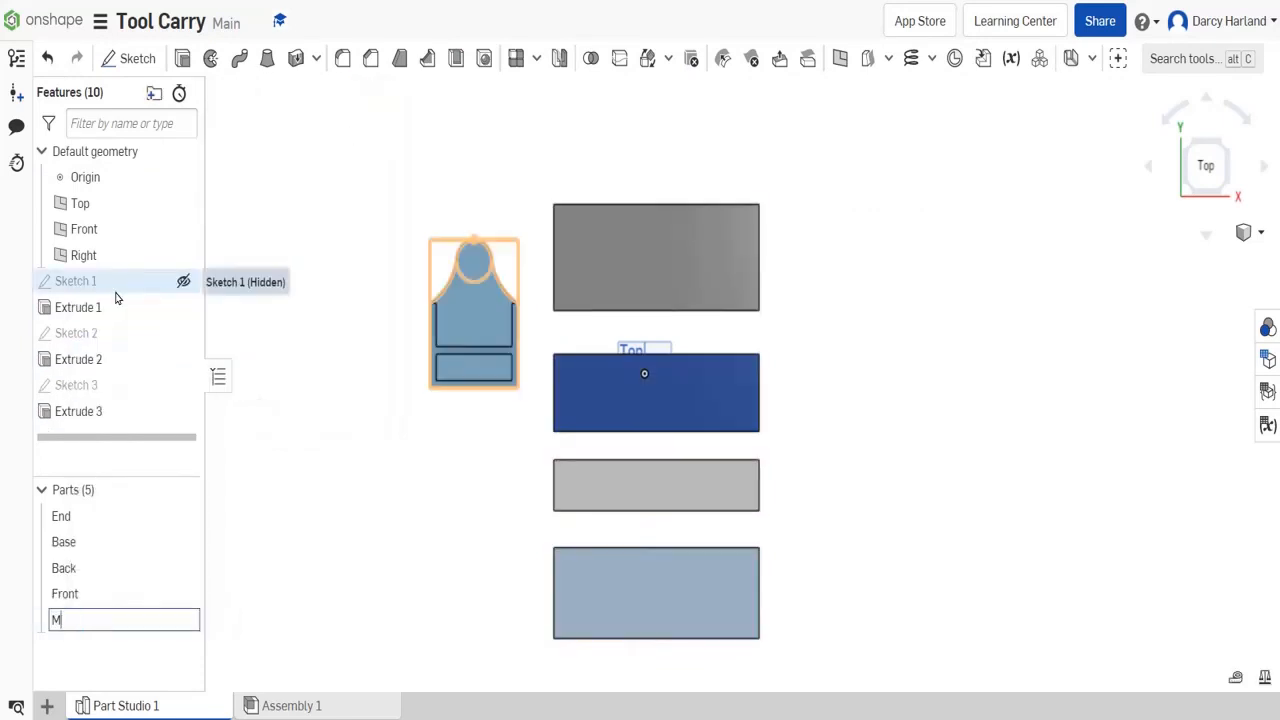
type("iddle")
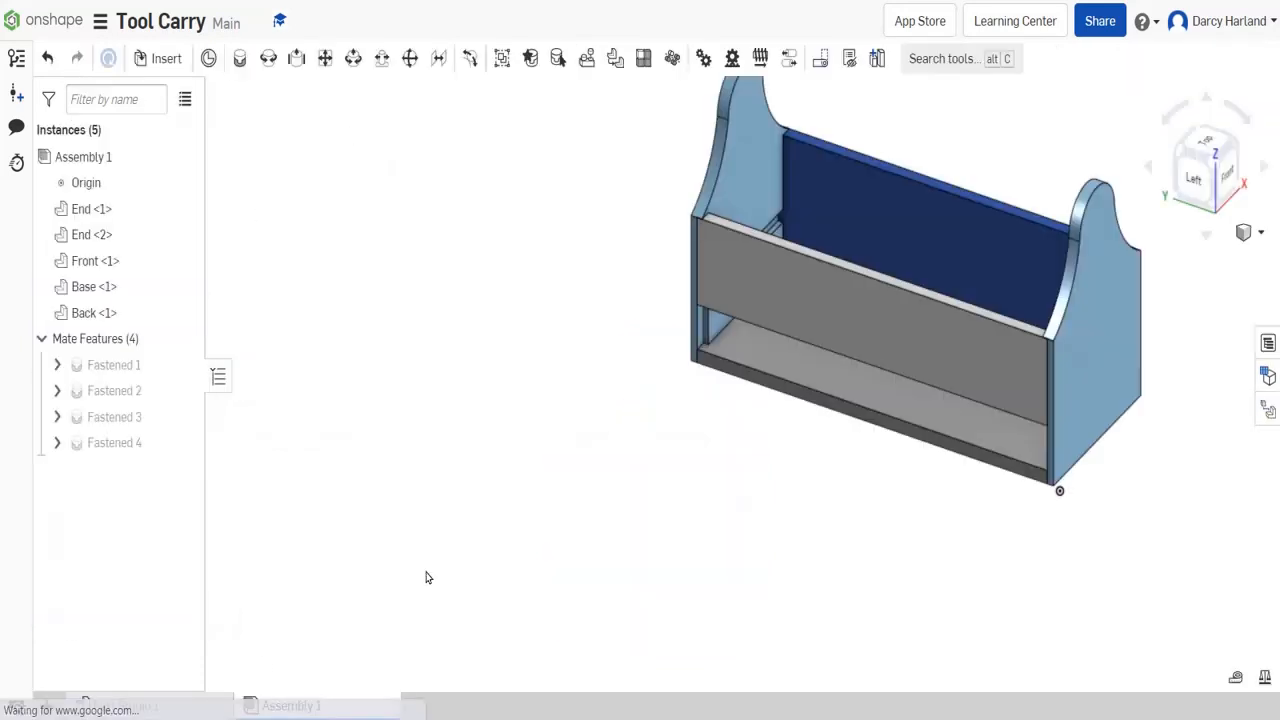
- Insert the Middle board into Assembly 1 and place it in front of the tool carry
key("i")
left_click(285, 543)
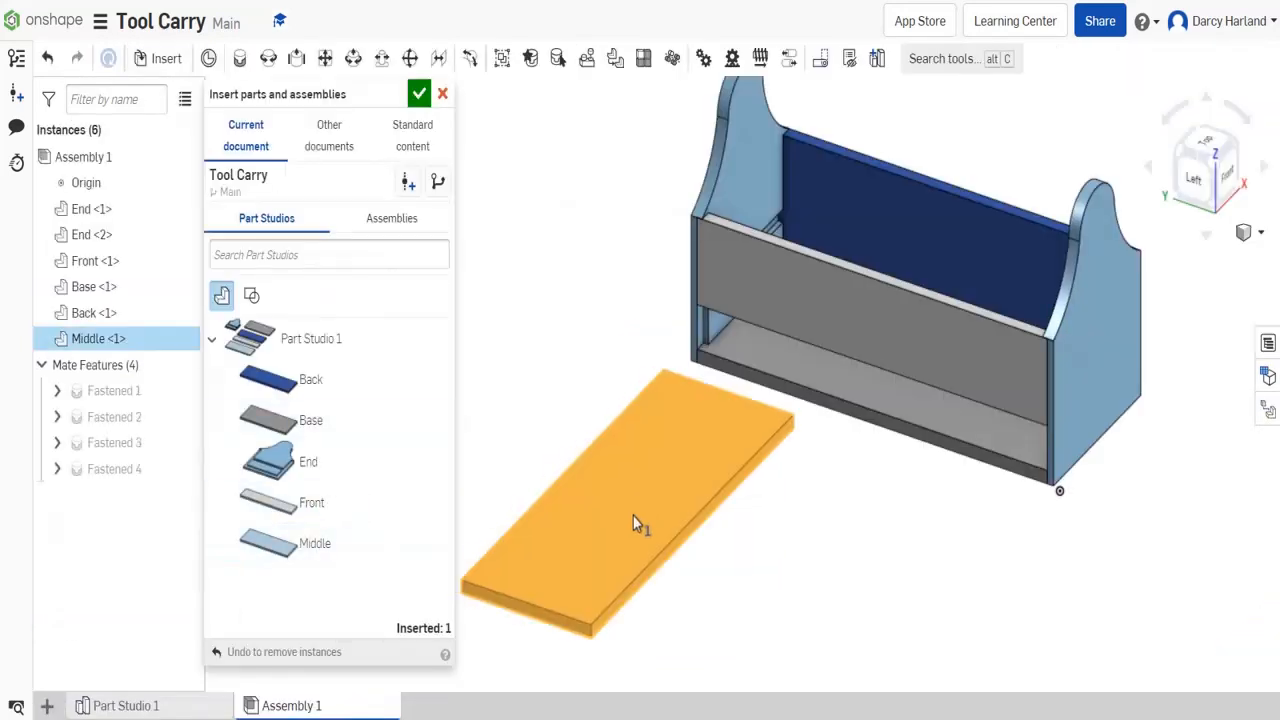
left_click(641, 542)
left_click(419, 93)
- Create a Fastened mate holding only a connector on the Middle board's end
left_click(240, 60)
scroll(524, 636, "up", 6)
left_click(634, 568)
scroll(634, 568, "down", 7)
scroll(800, 260, "up", 4)
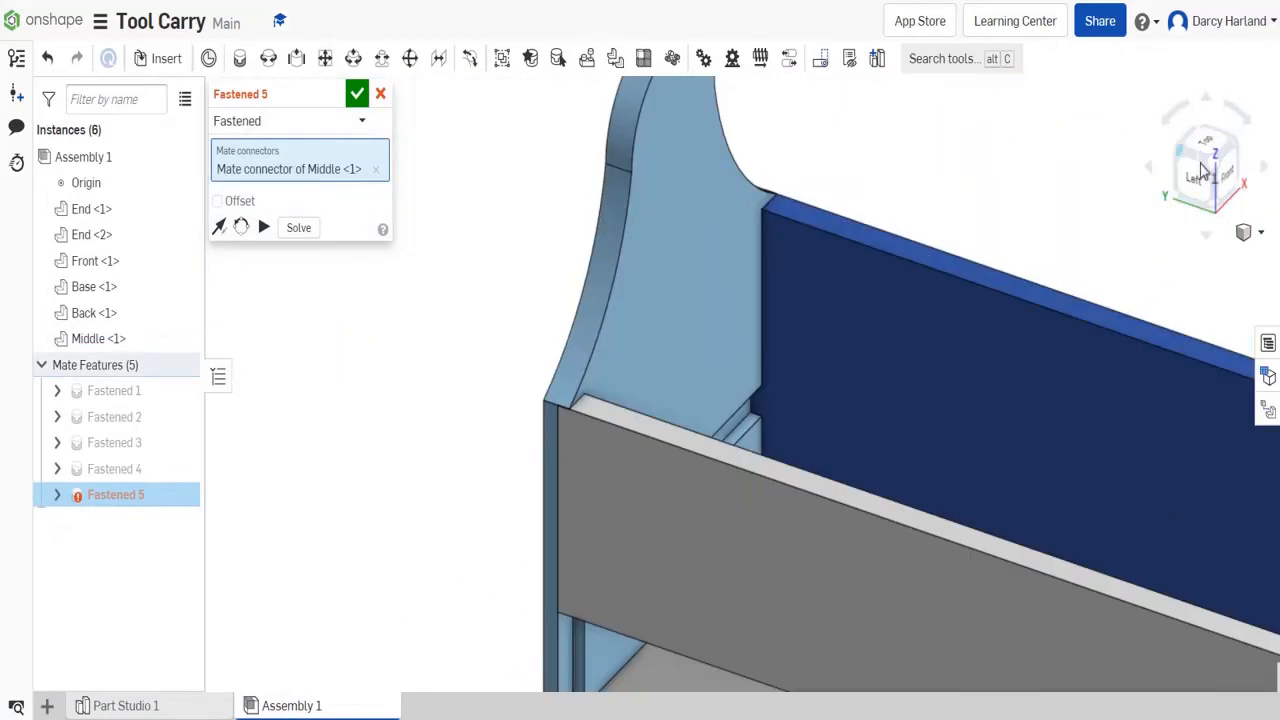
left_click(1224, 173)
left_click(357, 95)
- Hide the second End panel to expose the grooves of the opposite panel in the front view
right_click(659, 165)
left_click(695, 15)
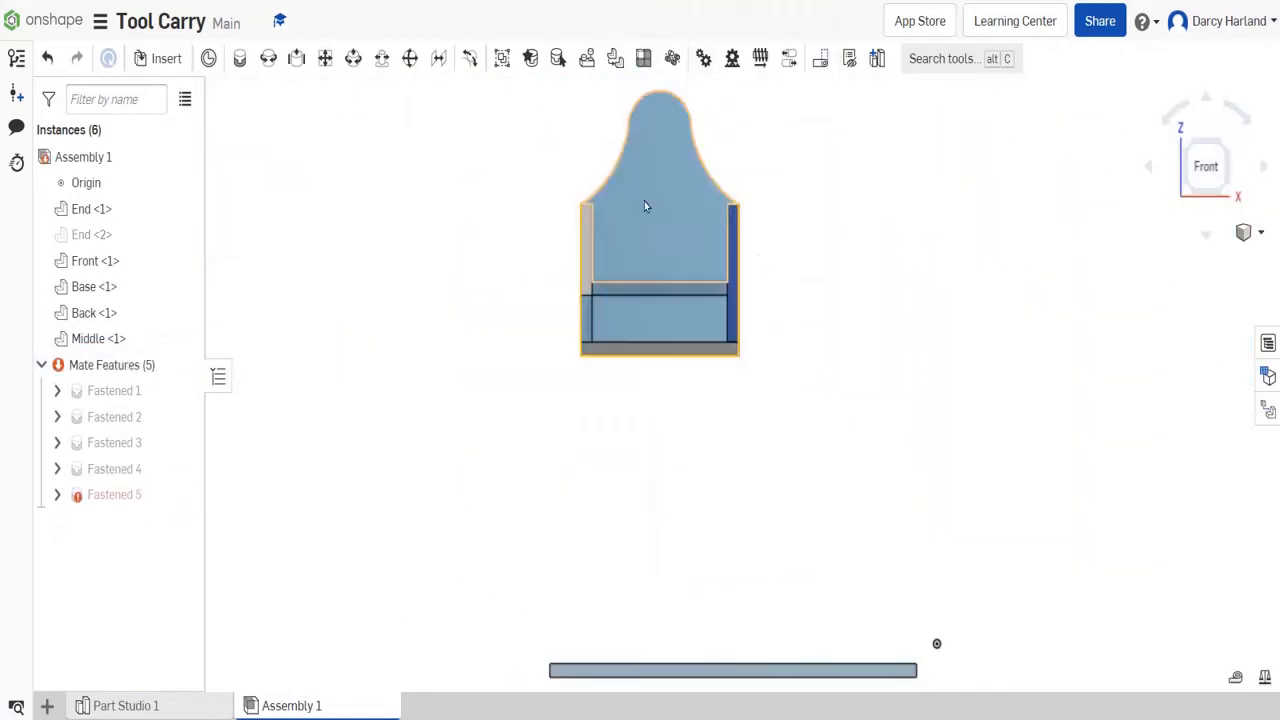
scroll(644, 206, "up", 5)
- Try to redefine the incomplete fifth Fastened mate by reselecting its connector on the Middle board's end
double_click(114, 495)
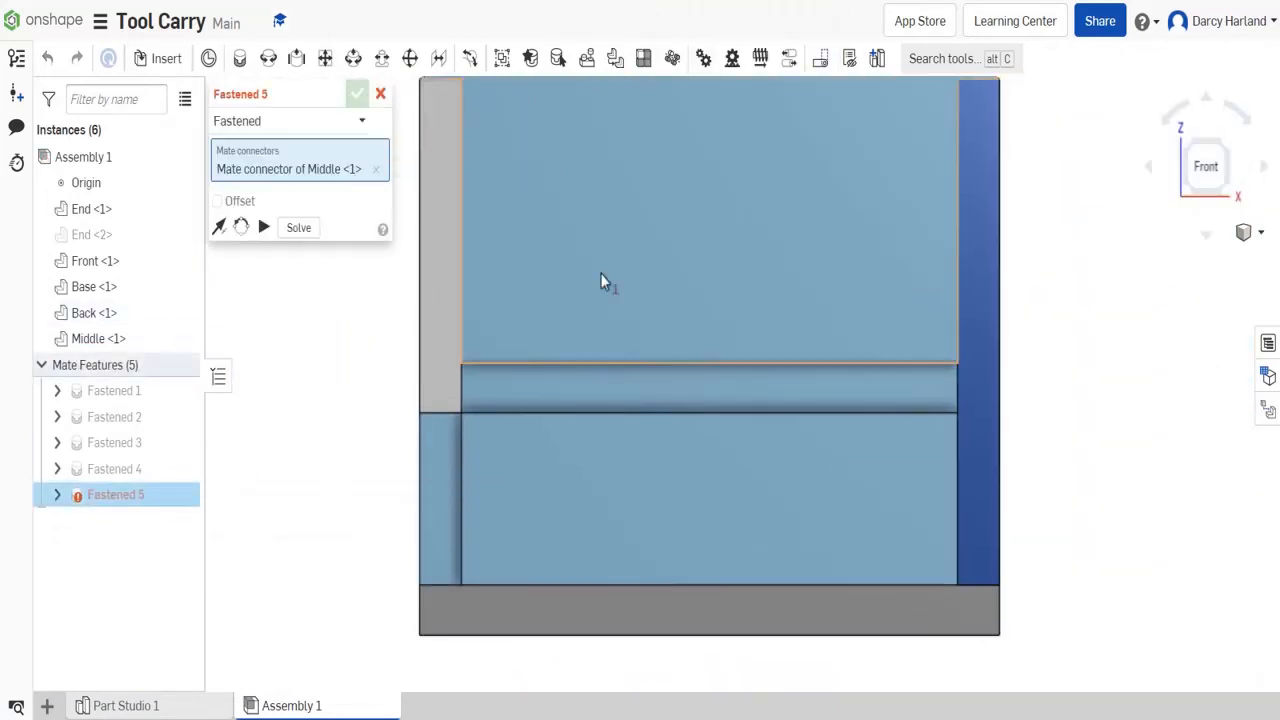
scroll(686, 390, "up", 5)
scroll(512, 196, "down", 8)
right_click_drag(461, 180, 547, 583)
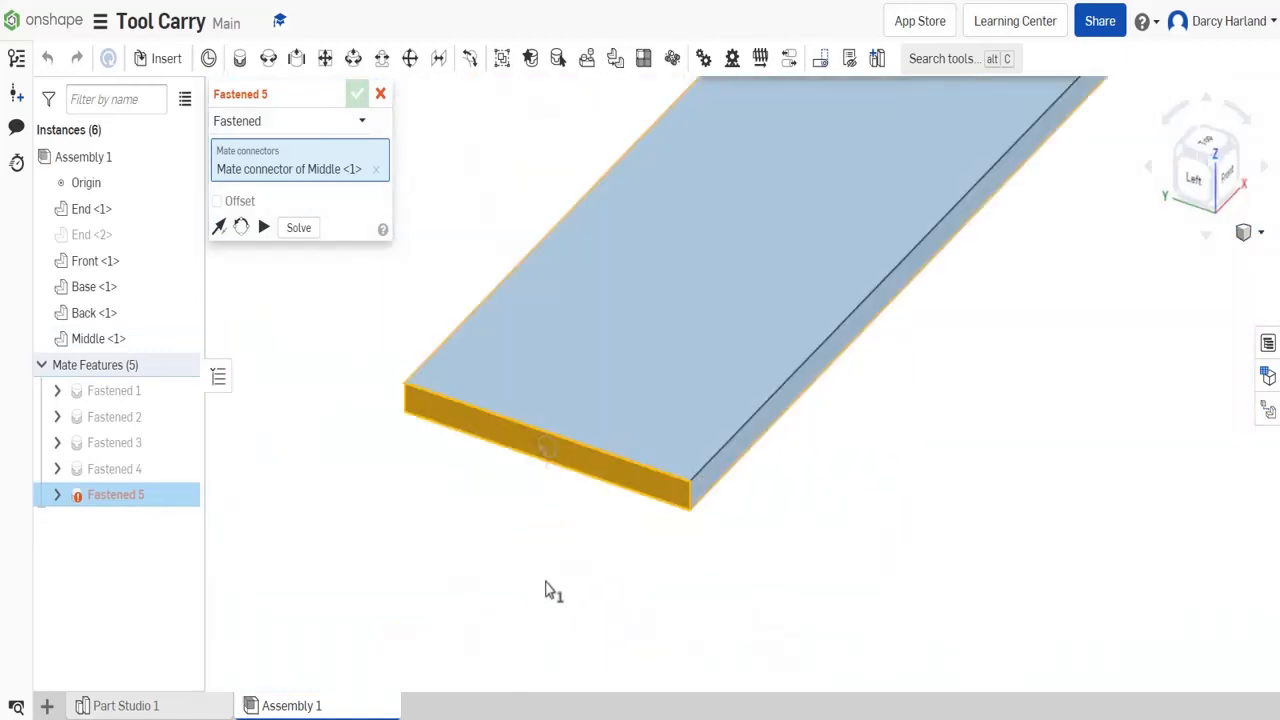
scroll(556, 440, "up", 4)
left_click(375, 170)
scroll(520, 432, "up", 4)
left_click(560, 412)
scroll(561, 411, "down", 8)
left_click(1228, 173)
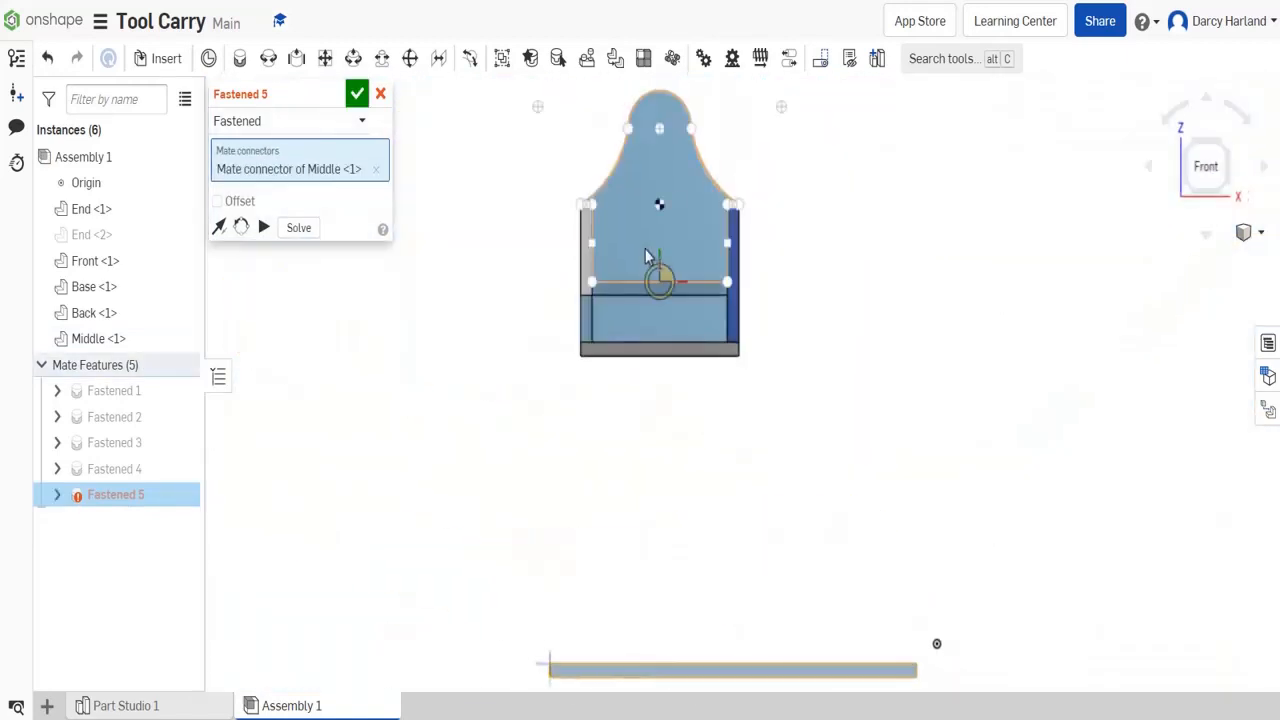
scroll(648, 260, "up", 8)
scroll(785, 505, "up", 2)
left_click(1187, 144)
left_click(357, 94)
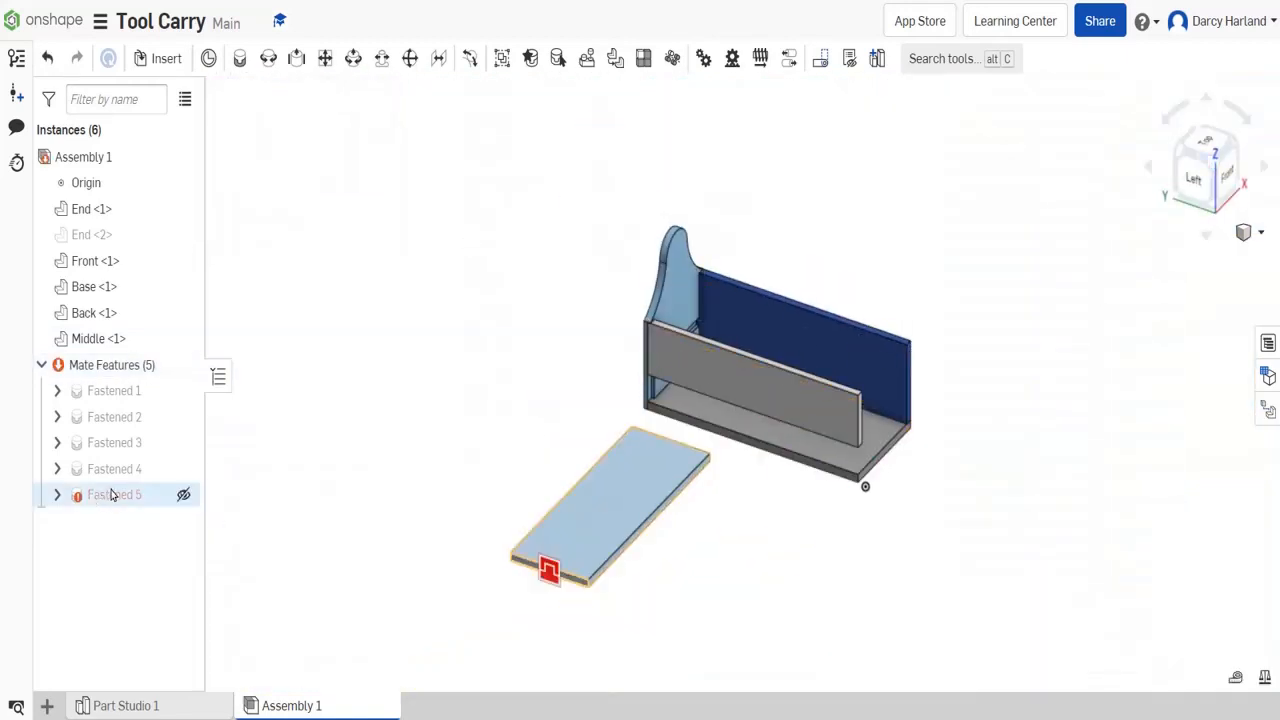
- Delete the incomplete fifth Fastened mate, and hide the second End panel and the Front board
right_click(114, 494)
left_click(155, 668)
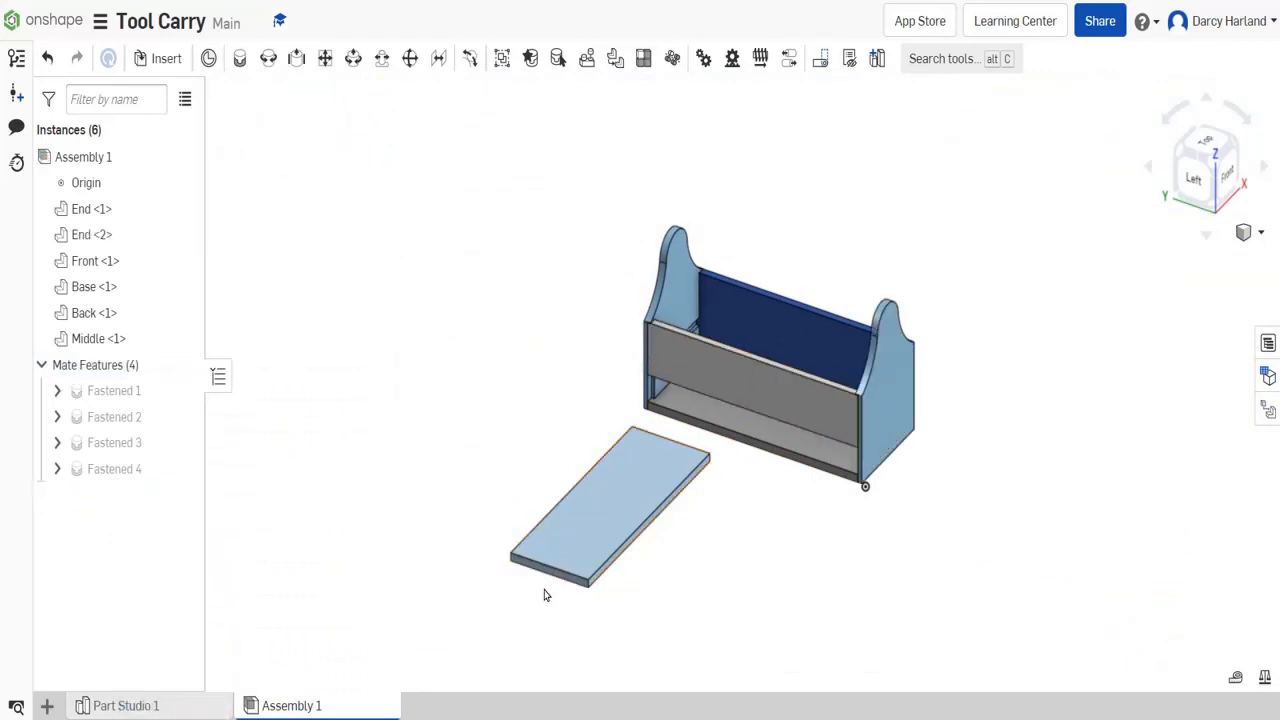
right_click(877, 389)
left_click(912, 14)
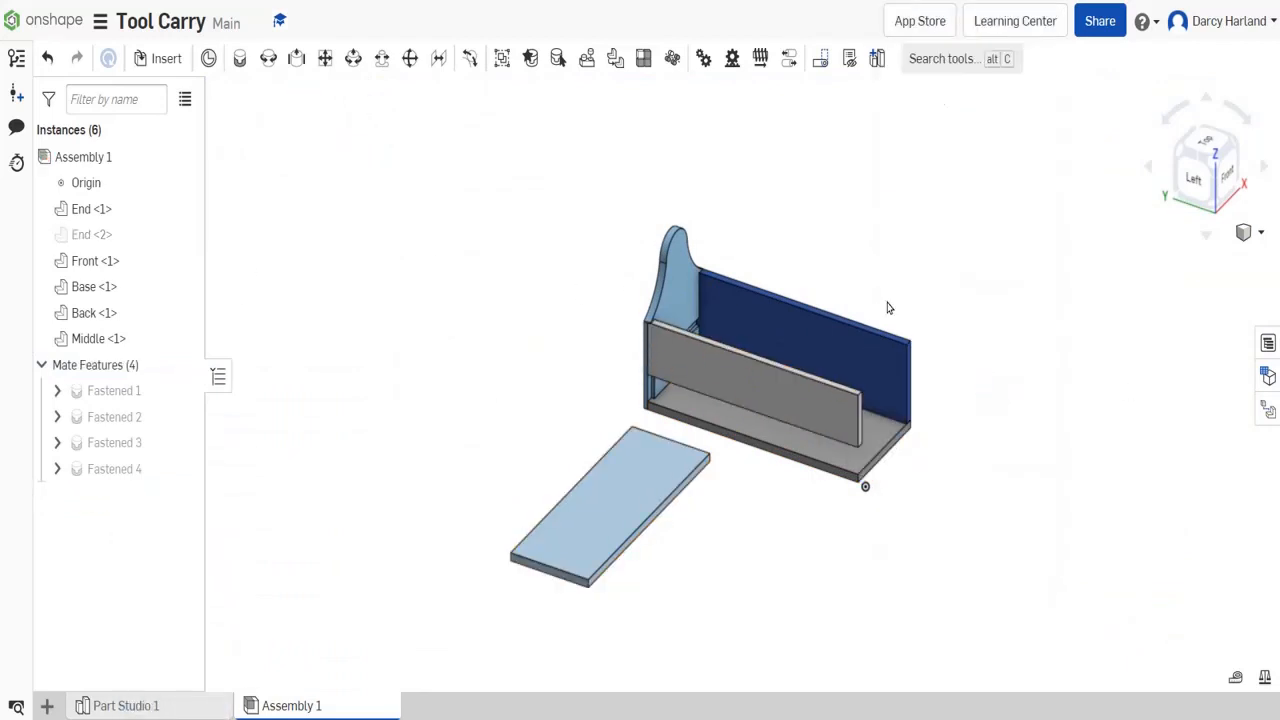
right_click(810, 392)
left_click(846, 14)
- Fasten the end of the Middle board into the horizontal groove of the first End panel with a Fastened mate
left_click(240, 58)
scroll(660, 363, "up", 6)
scroll(663, 378, "down", 8)
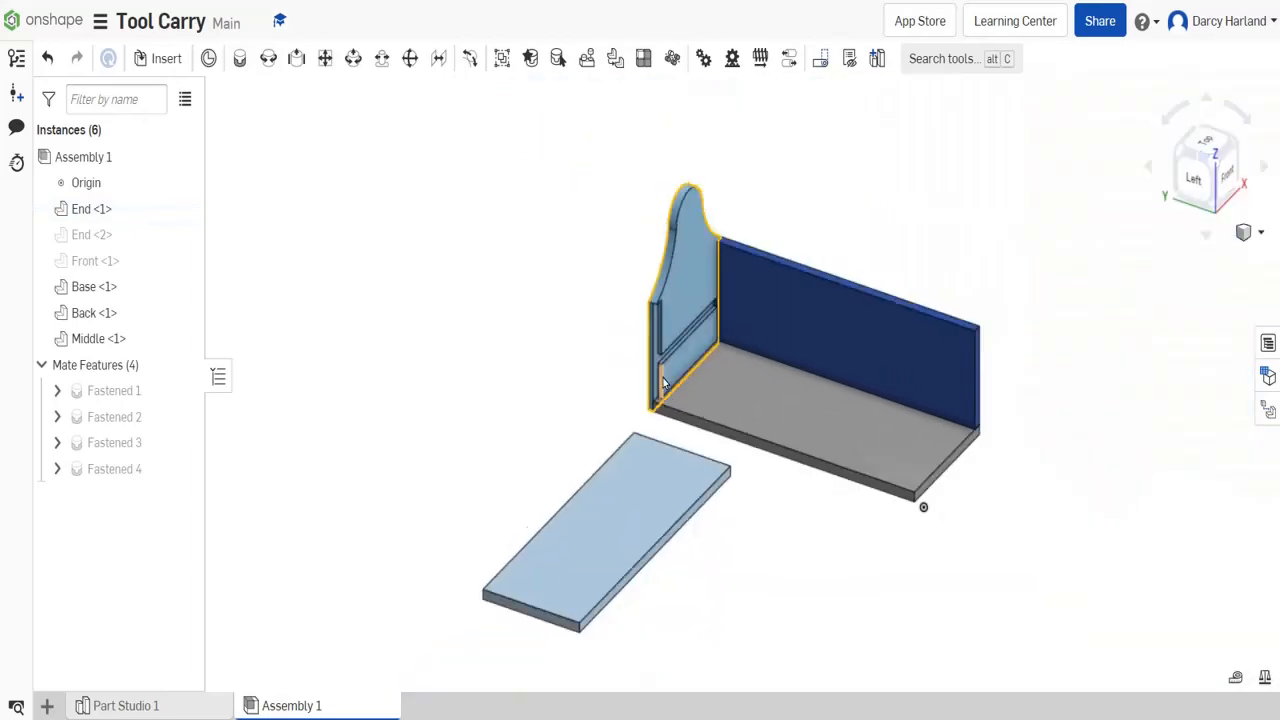
scroll(610, 474, "up", 10)
left_click(524, 340)
scroll(571, 363, "down", 5)
scroll(617, 331, "up", 10)
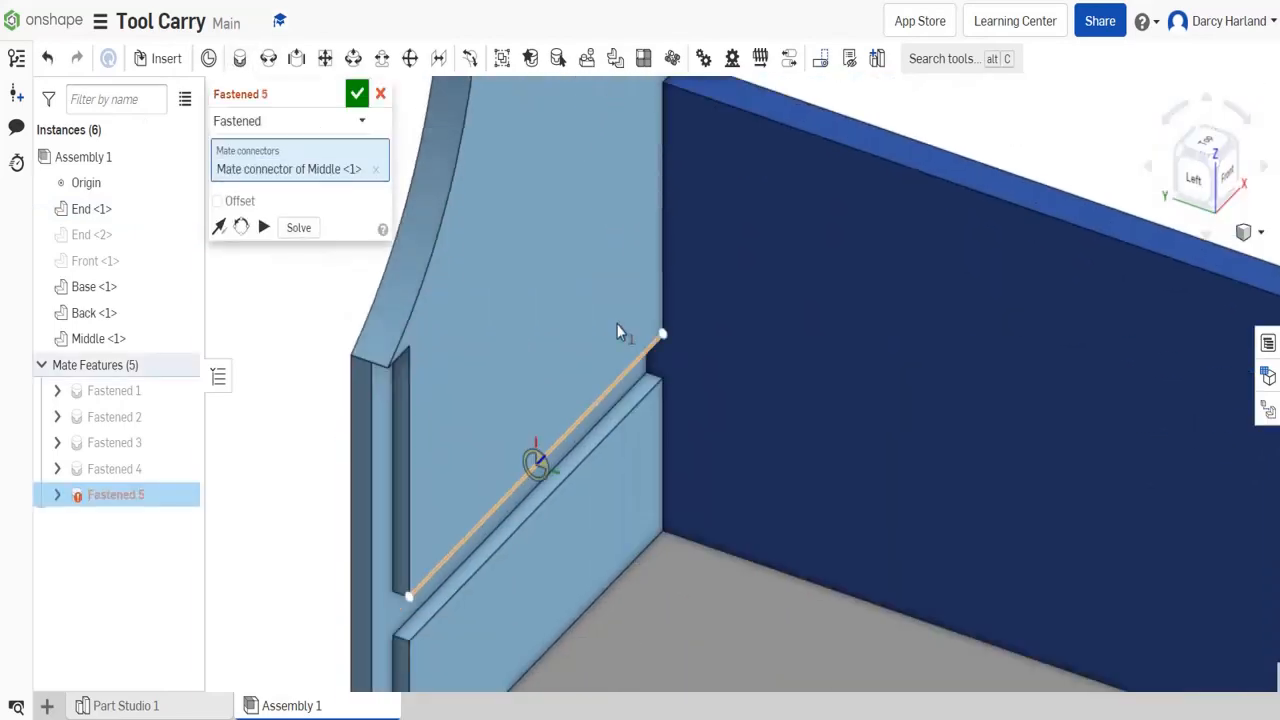
left_click(538, 431)
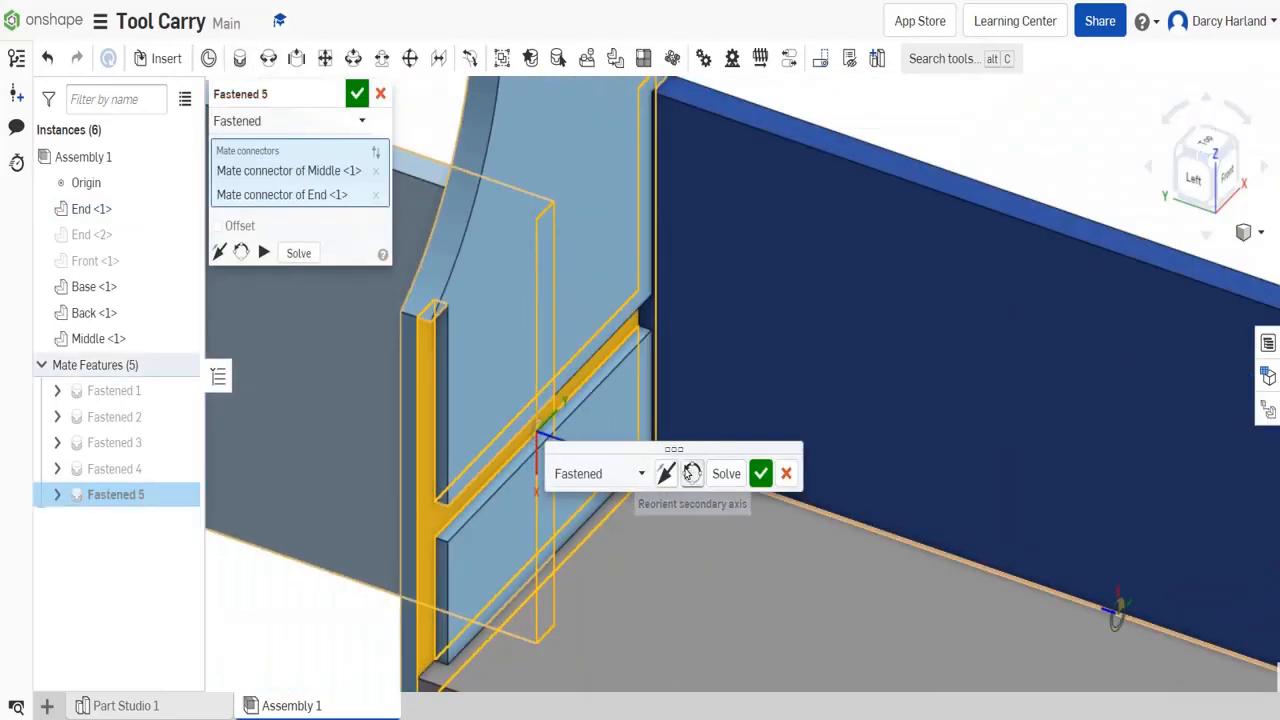
scroll(440, 512, "up", 10)
scroll(620, 377, "down", 9)
left_click(761, 473)
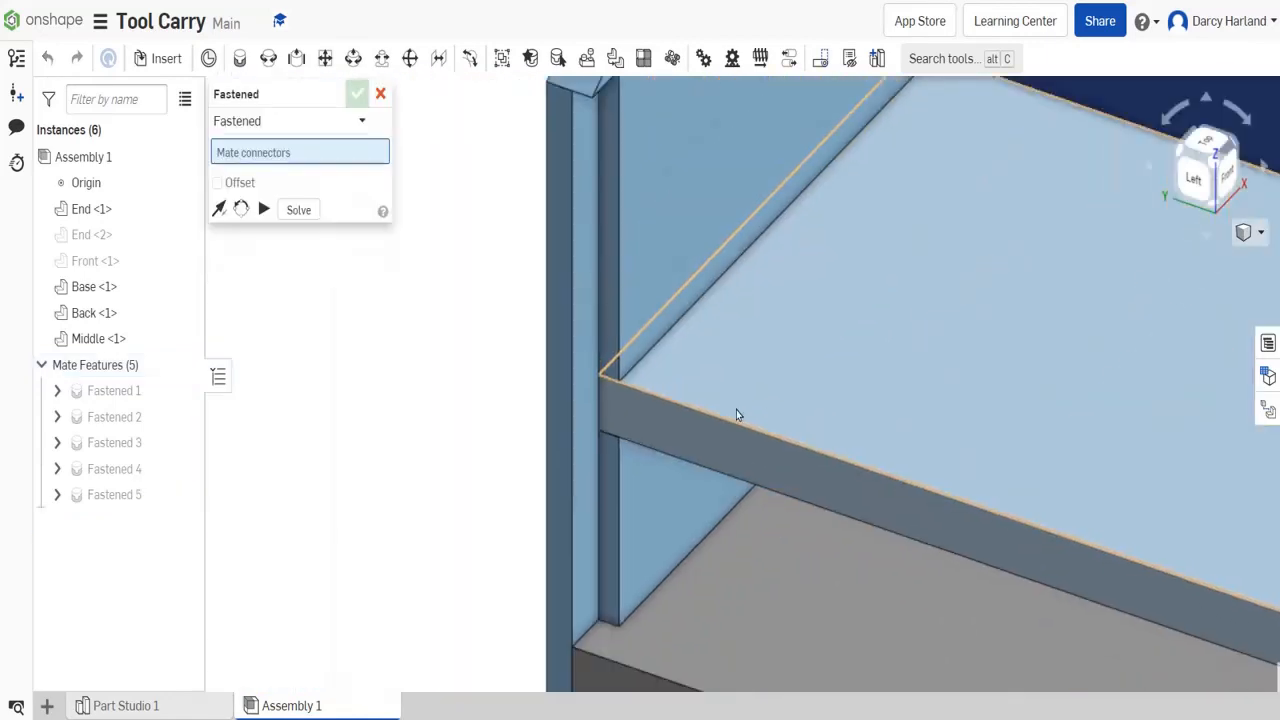
scroll(706, 329, "down", 7)
key("Escape")
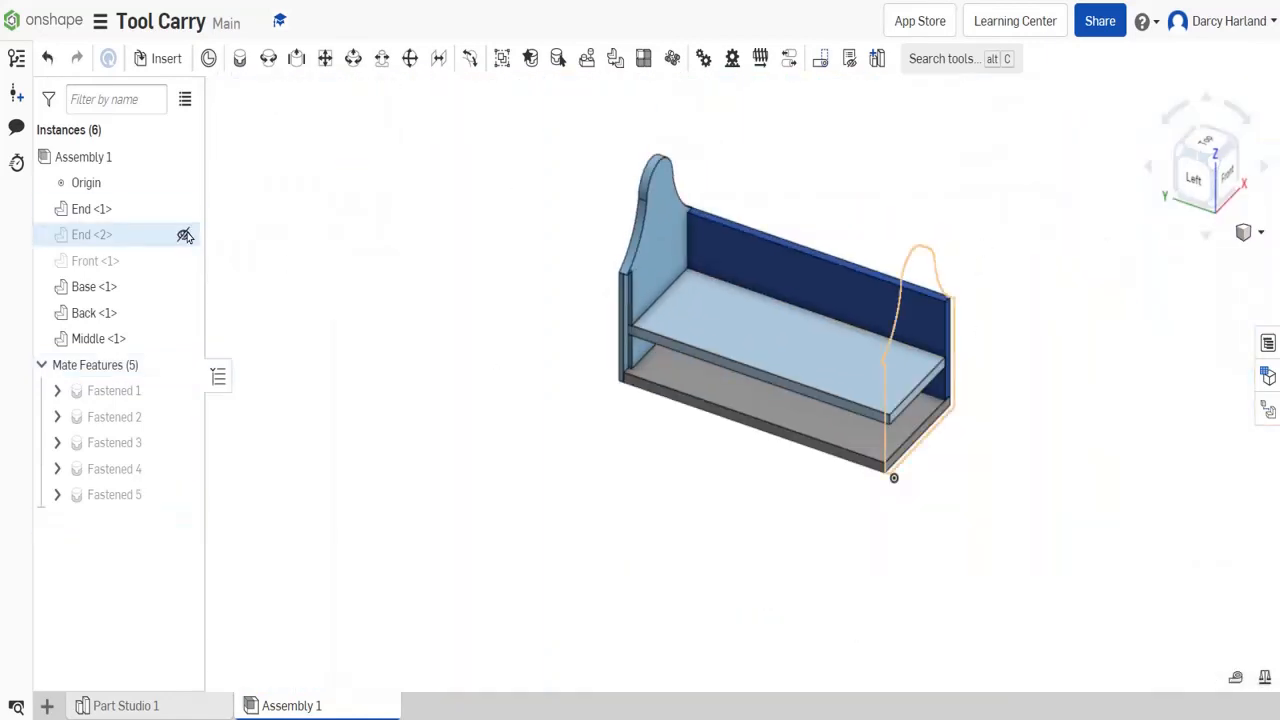
- Show all hidden parts of the assembly again and view the whole tool carry
right_click(443, 291)
left_click(474, 327)
scroll(983, 211, "up", 2)
left_click(1218, 204)
left_click(1209, 151)
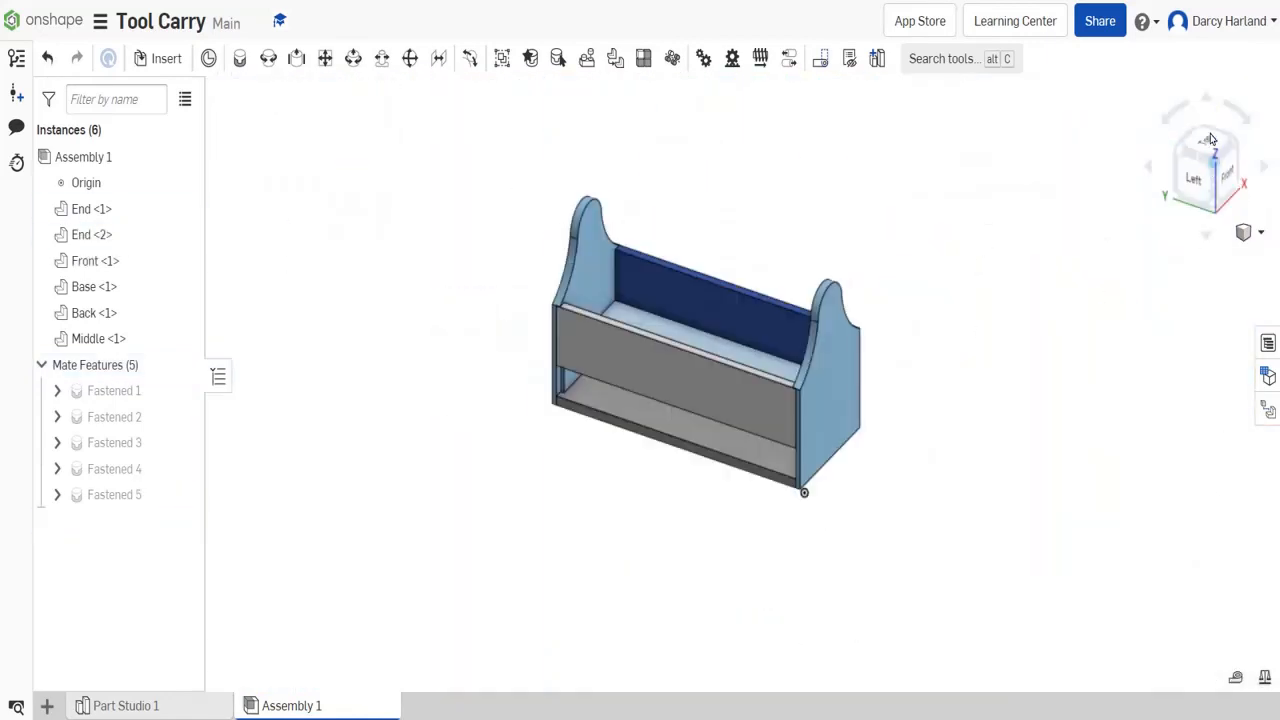
left_click(1172, 147)
left_click(1225, 139)
- In Part Studio 1, sketch a 40 mm diameter circle on the Top plane beside the boards
left_click(172, 710)
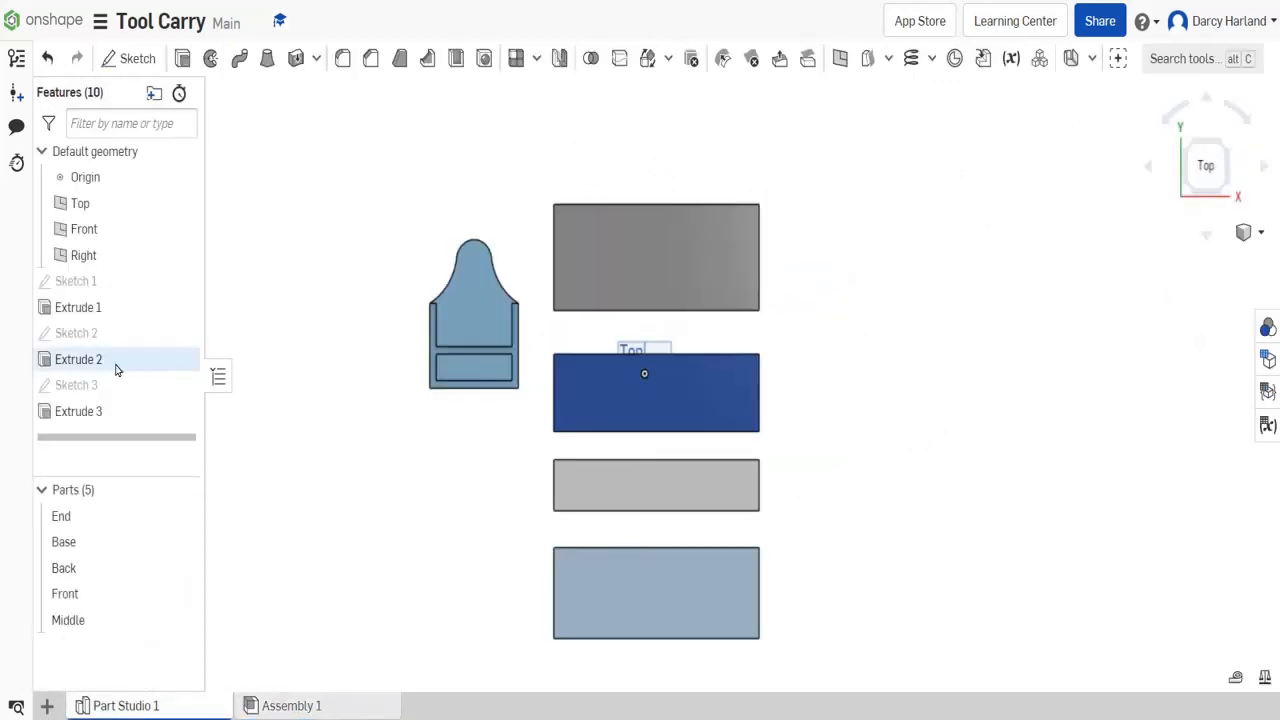
left_click(131, 58)
left_click(640, 352)
key("c")
left_click(822, 326)
left_click(853, 337)
type("40")
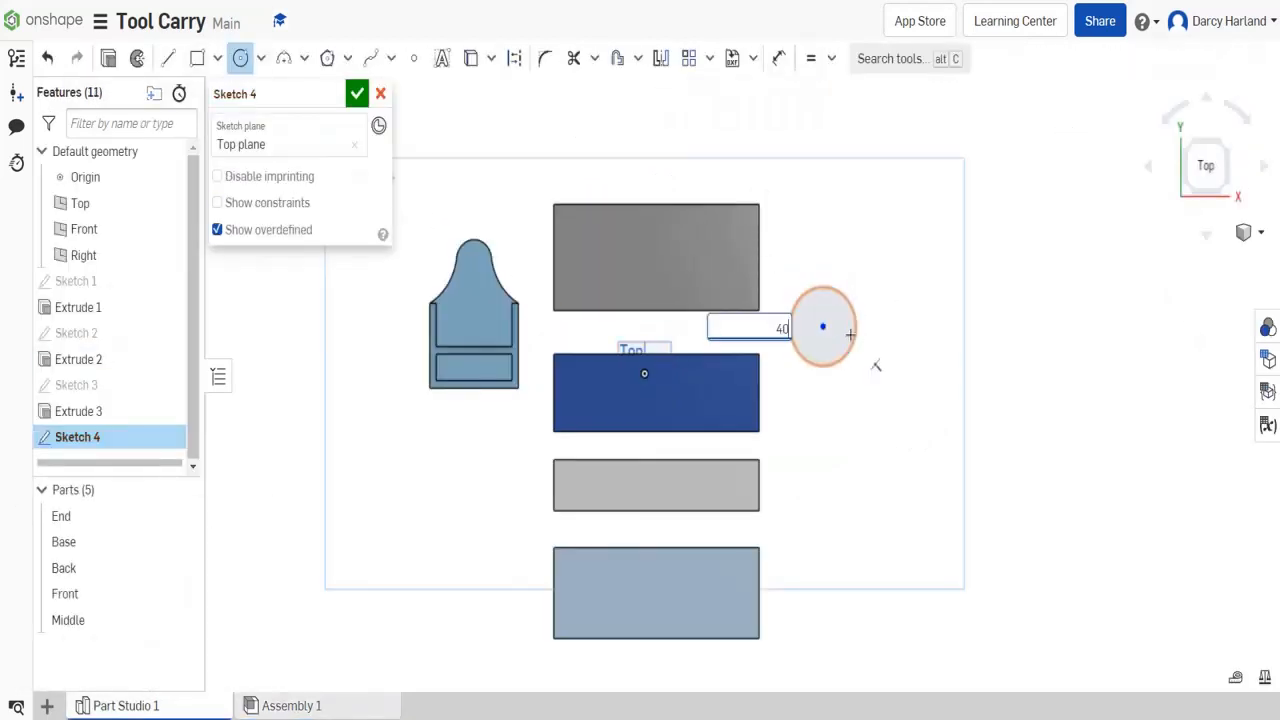
key("Return")
scroll(804, 304, "up", 4)
left_click(357, 93)
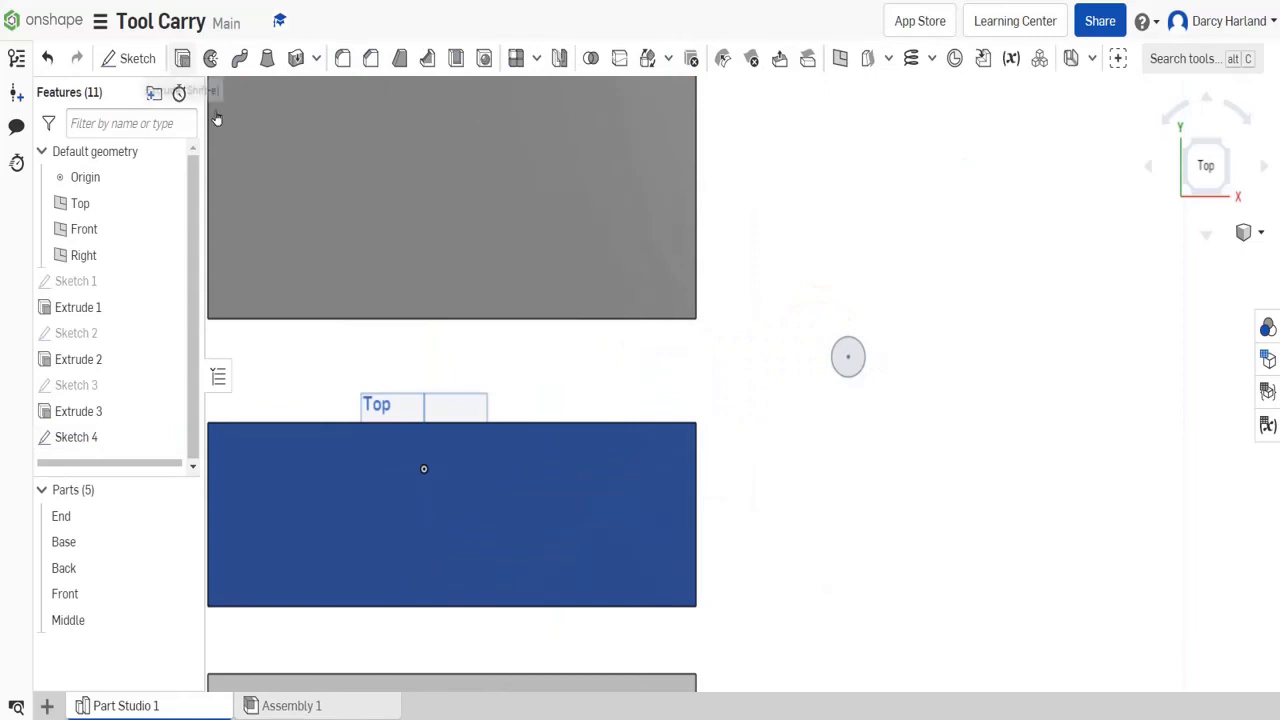
- Extrude the circle as a new solid rod with a blind depth of 564 mm
left_click(180, 60)
left_click(322, 236)
type("5")
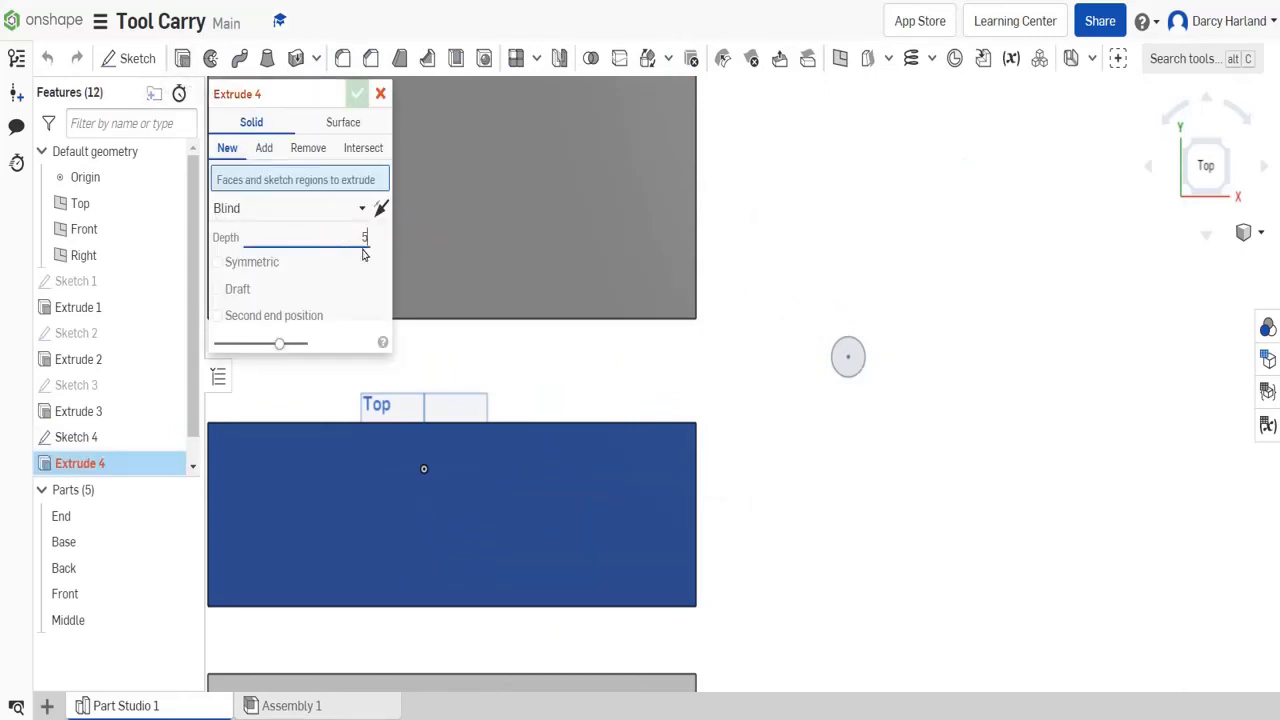
type("80")
left_click(845, 366)
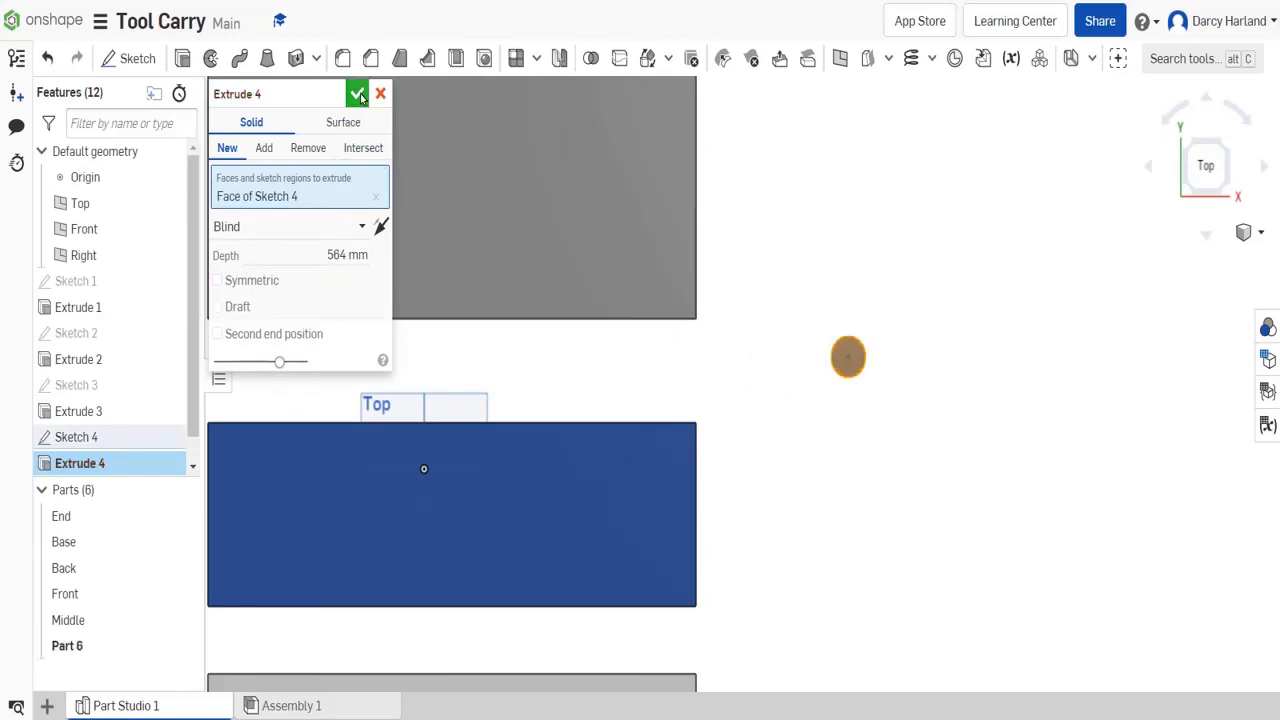
left_click(358, 94)
left_click(1227, 146)
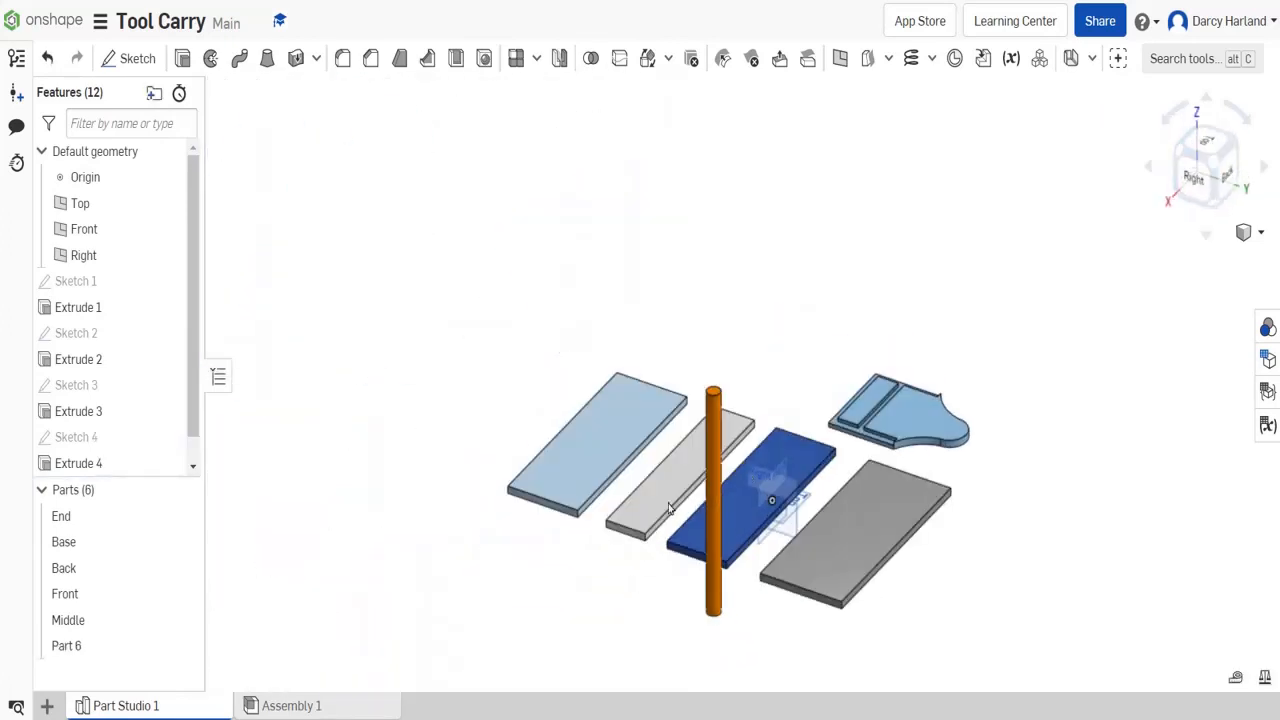
left_click(1183, 160)
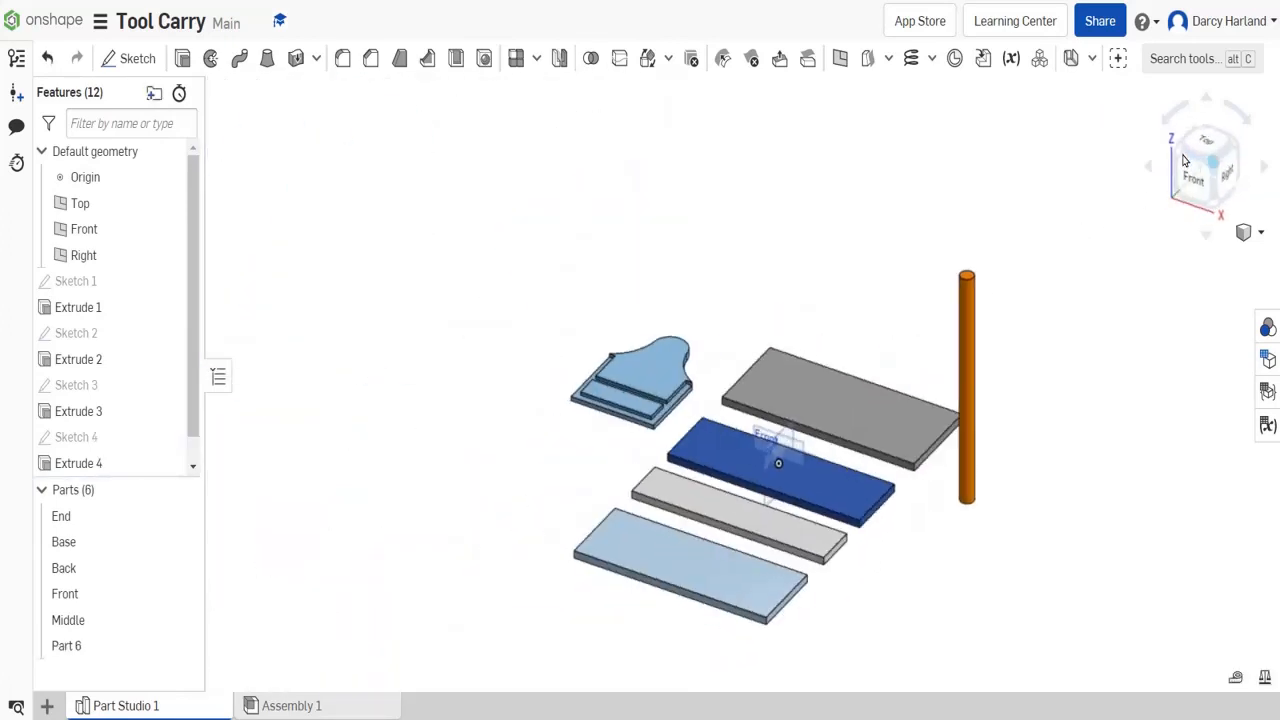
- Rename the new cylindrical rod part
right_click(110, 646)
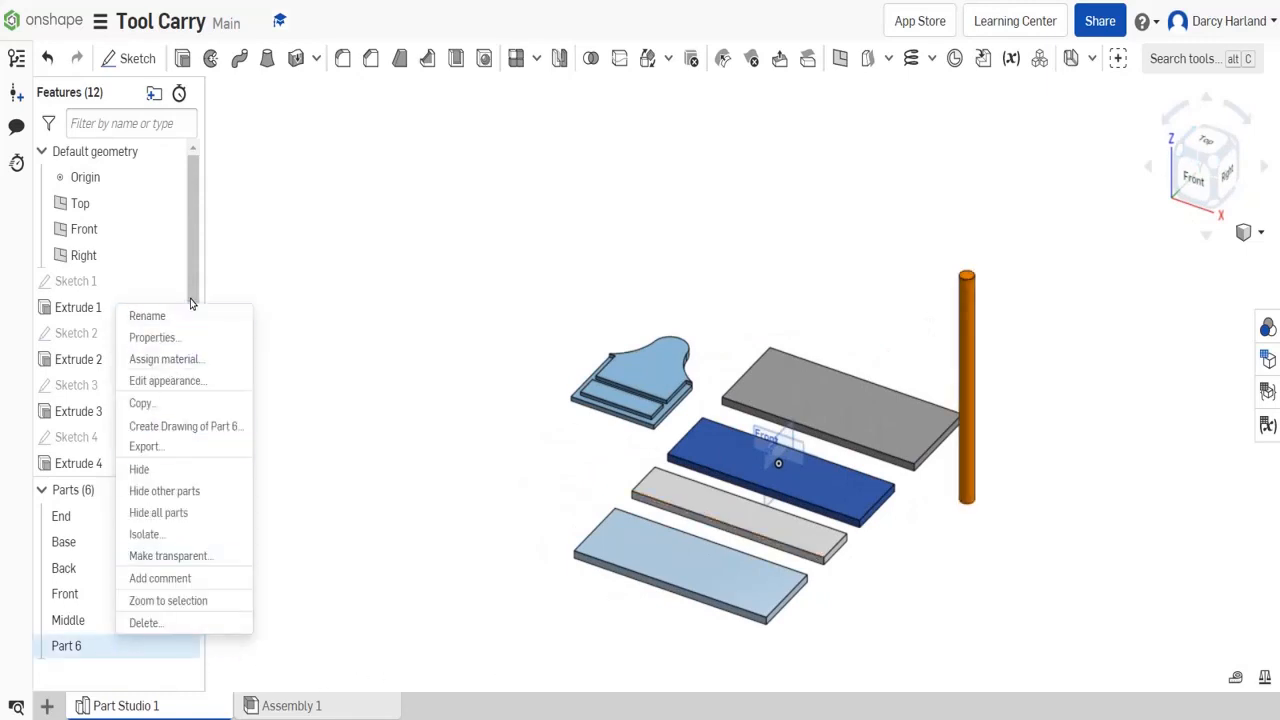
left_click(147, 316)
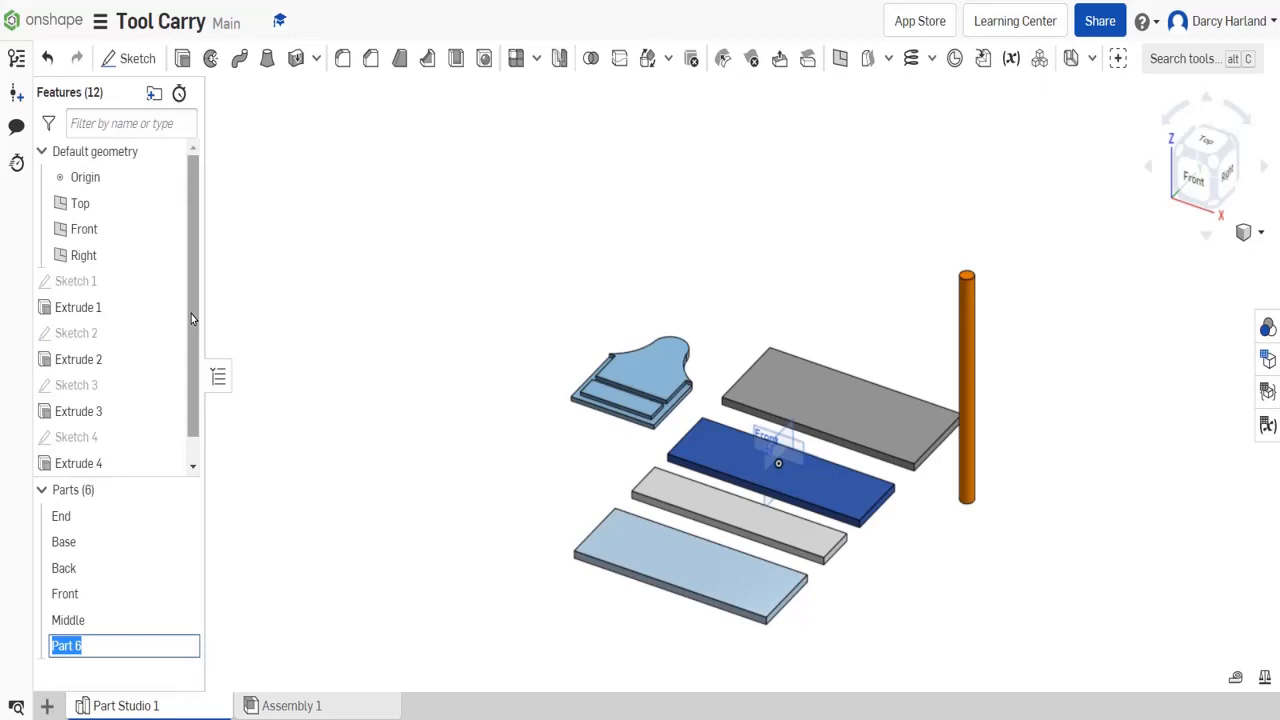
type("H")
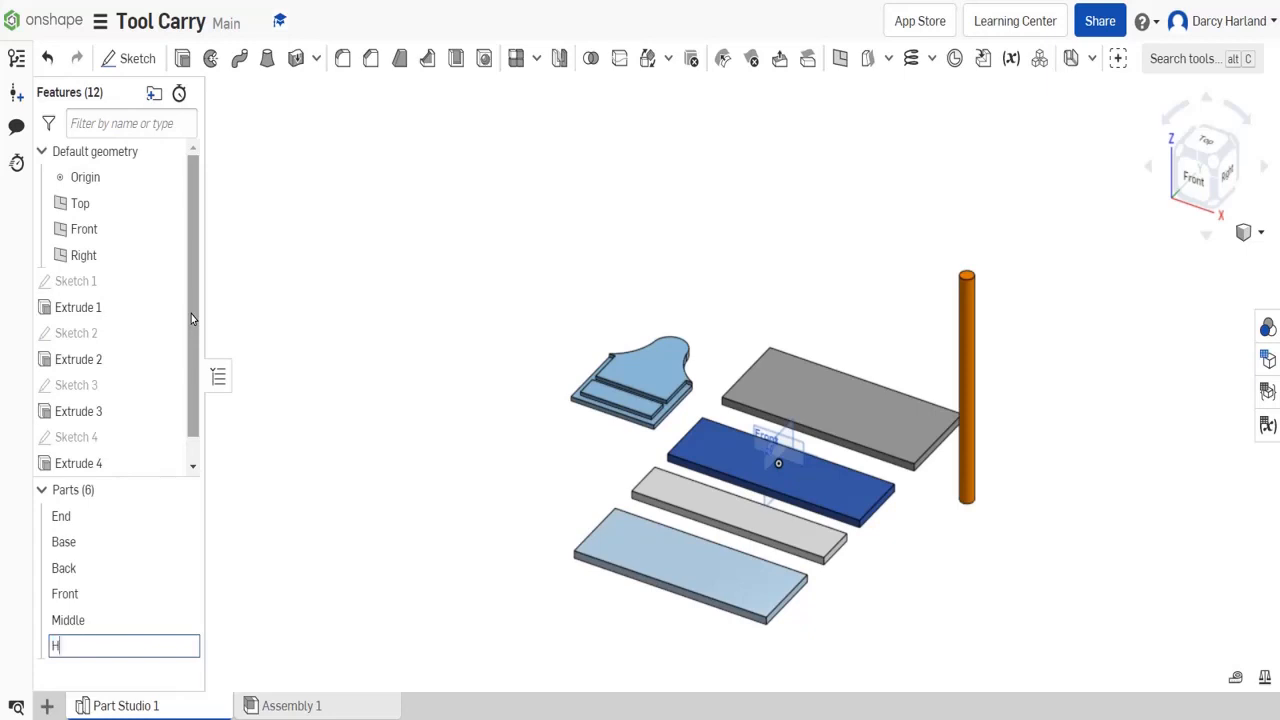